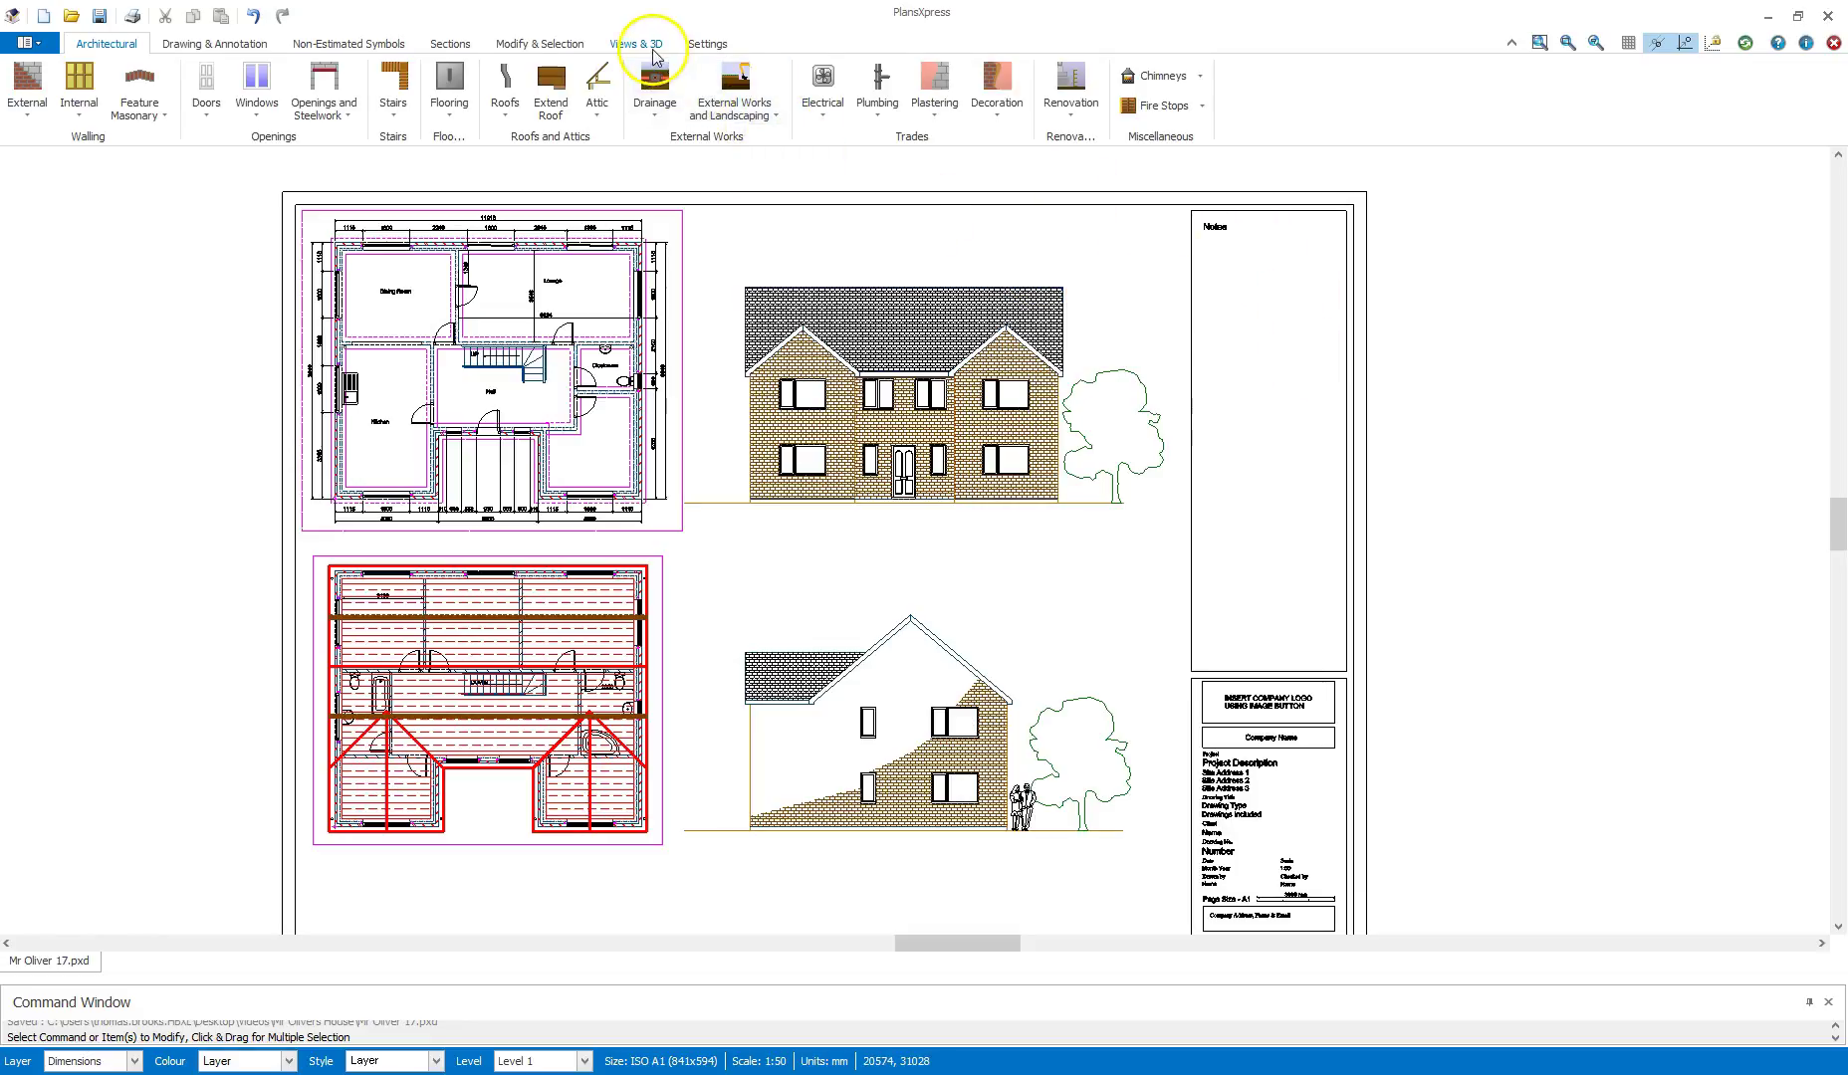
Open the live 3D preview of the house and orbit it to a higher viewing angle
{"action": "left_click", "coordinate": [649, 46]}
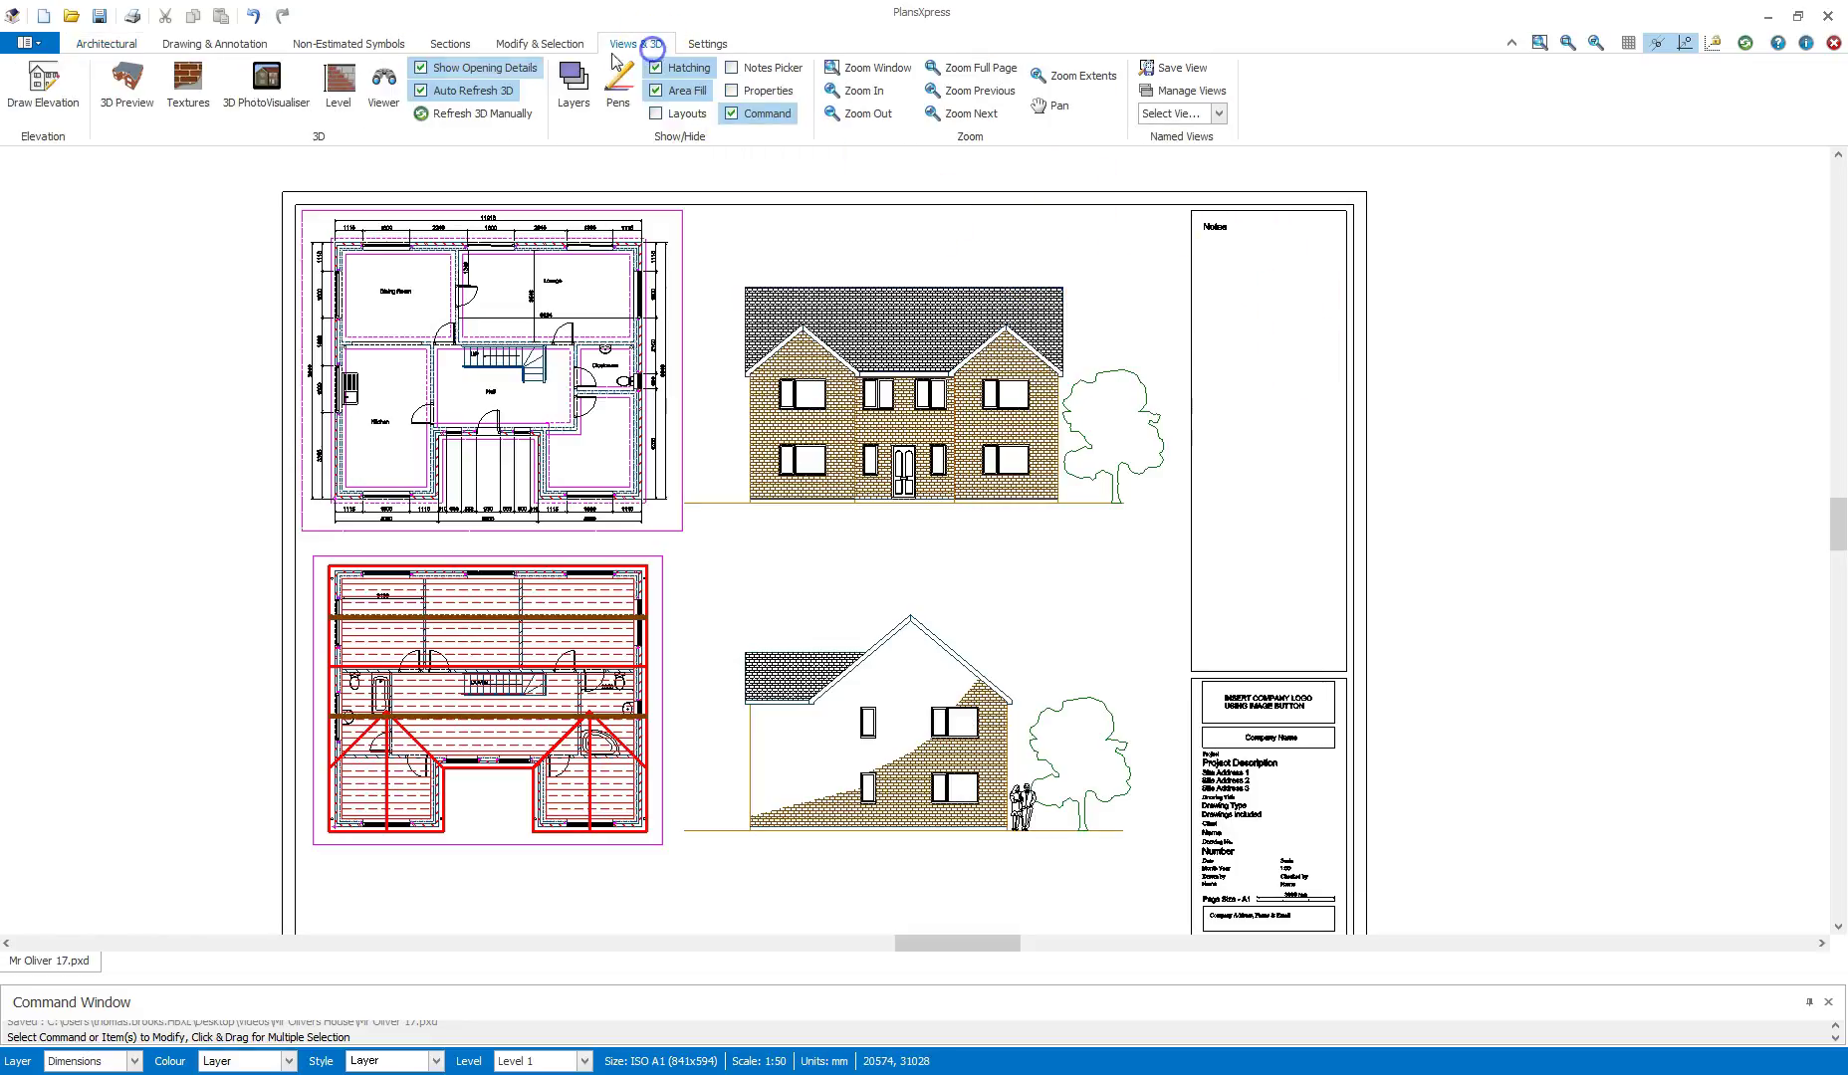
{"action": "left_click", "coordinate": [140, 96]}
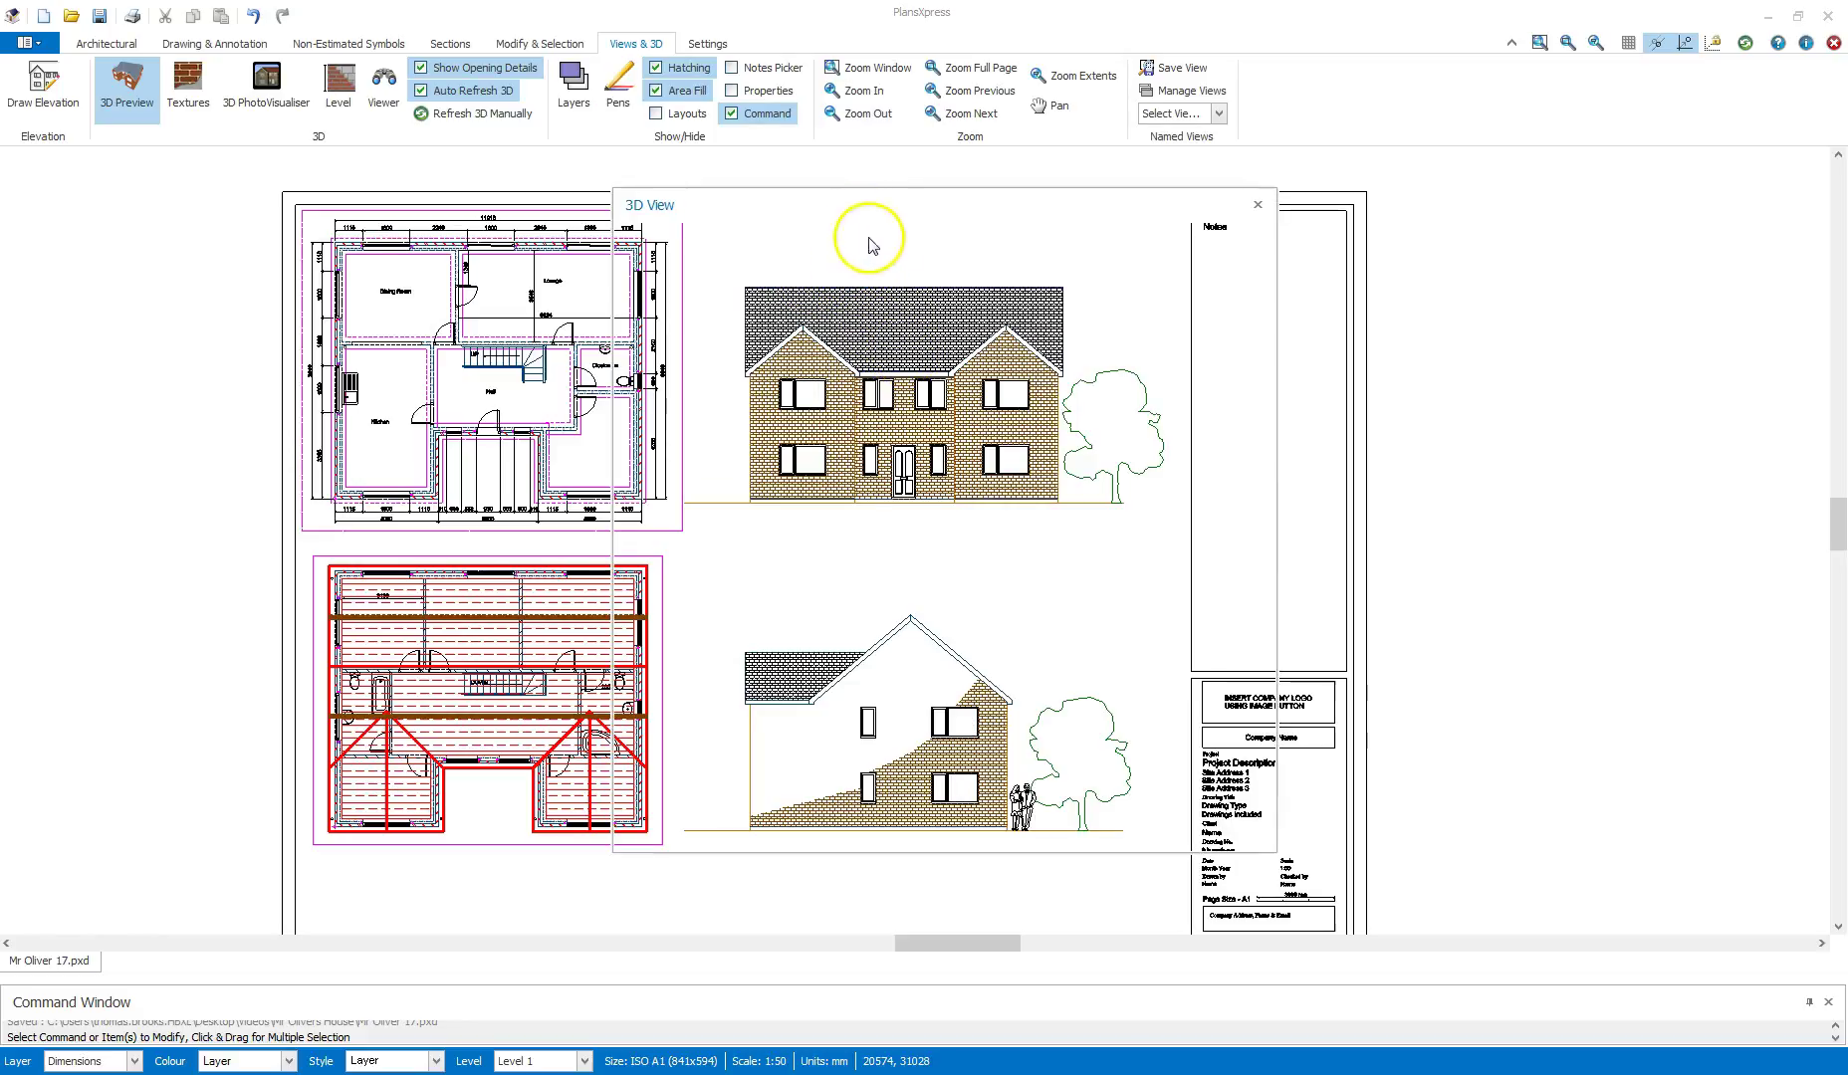
{"action": "mouse_move", "coordinate": [853, 474]}
{"action": "left_mouse_down"}
{"action": "mouse_move", "coordinate": [886, 495]}
{"action": "mouse_move", "coordinate": [923, 482]}
{"action": "mouse_move", "coordinate": [905, 529]}
{"action": "left_mouse_up"}
{"action": "scroll", "coordinate": [910, 500], "scroll_direction": "up", "scroll_amount": 1}
{"action": "left_click", "coordinate": [905, 529]}
{"action": "left_click", "coordinate": [739, 284]}
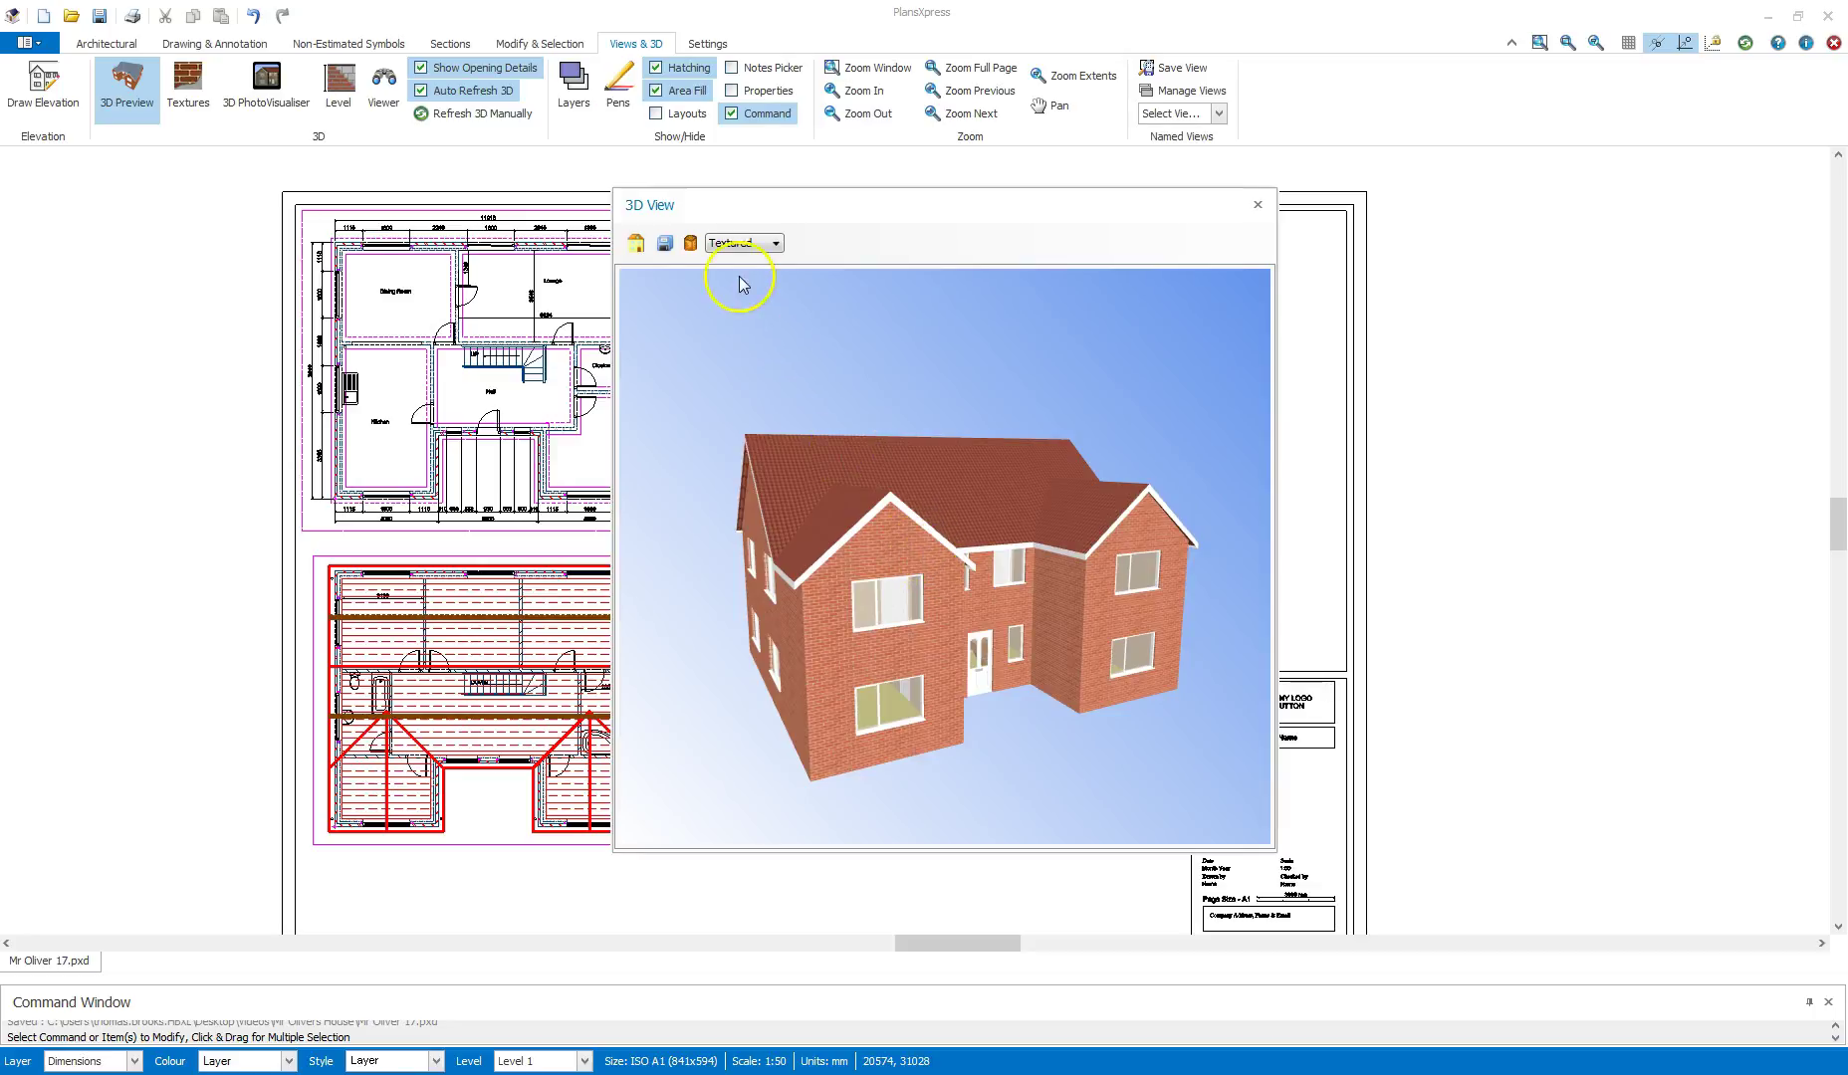
Save the 3D view as a JPEG image named House on the Desktop
{"action": "left_click", "coordinate": [665, 245]}
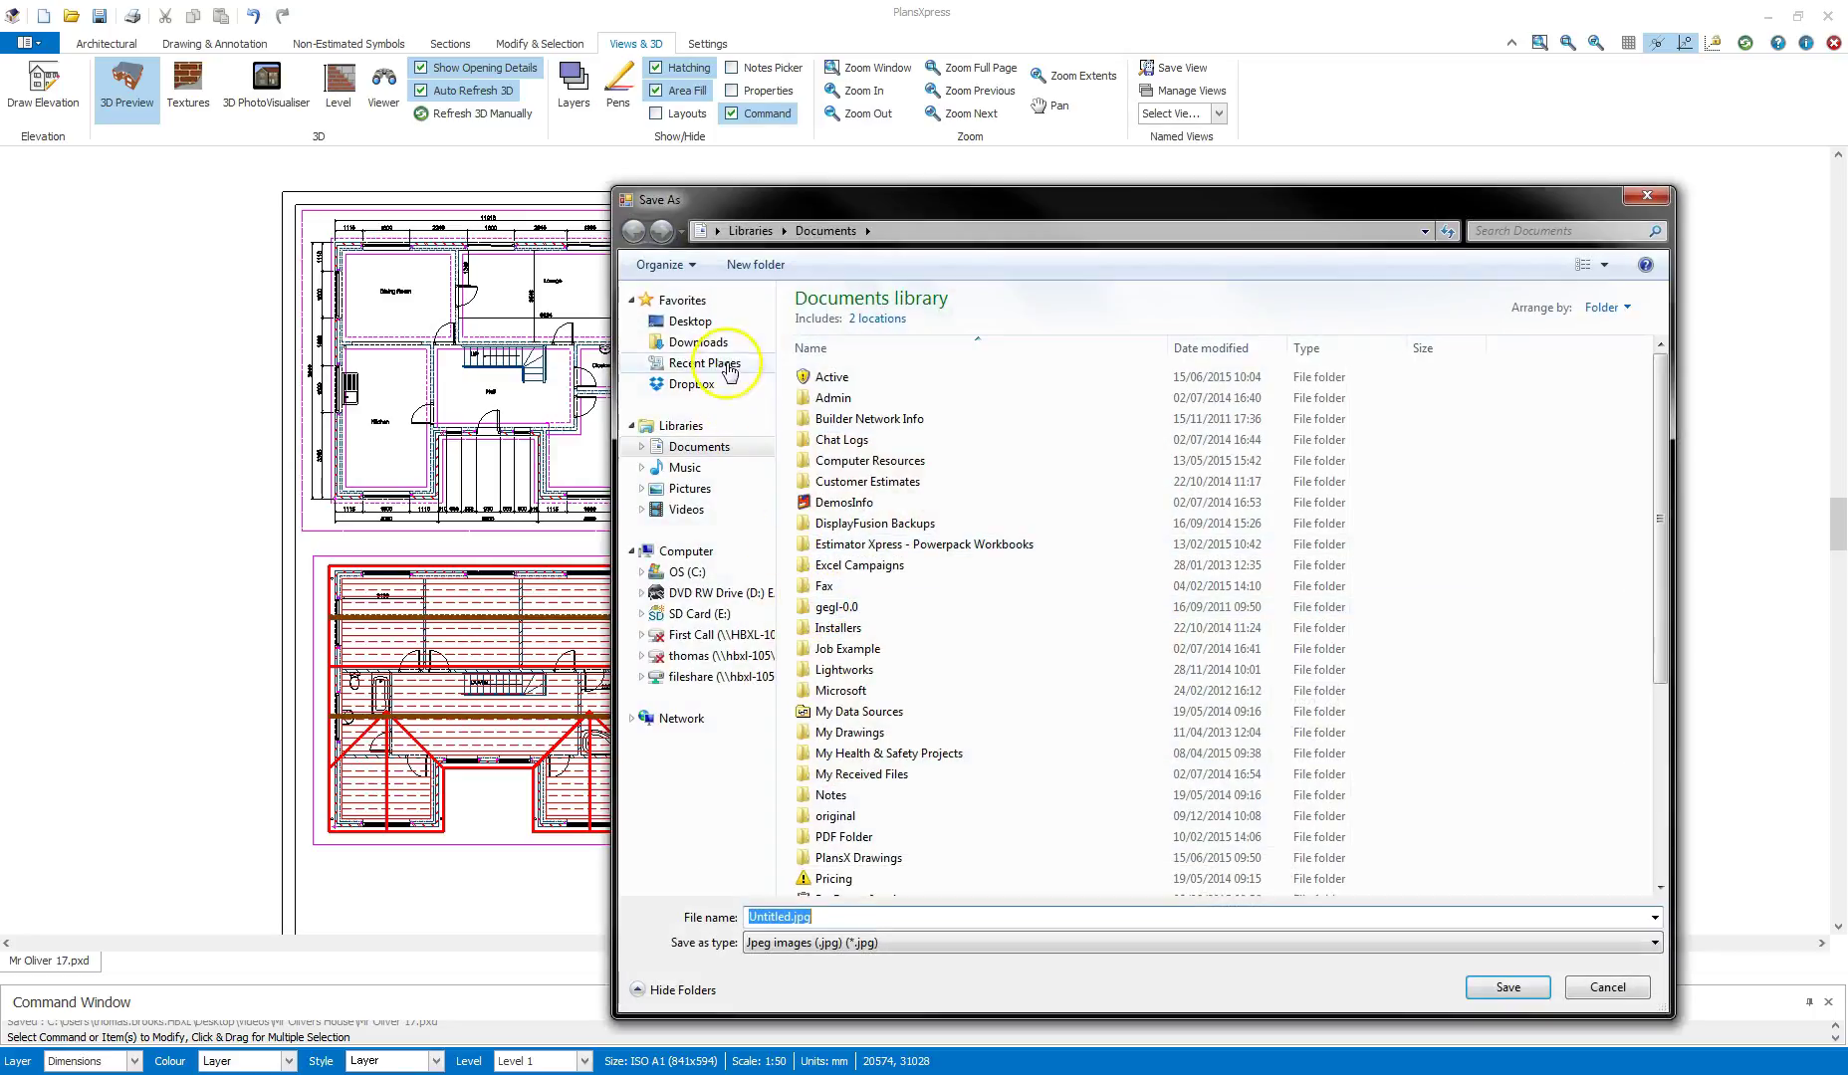
{"action": "left_click", "coordinate": [702, 322]}
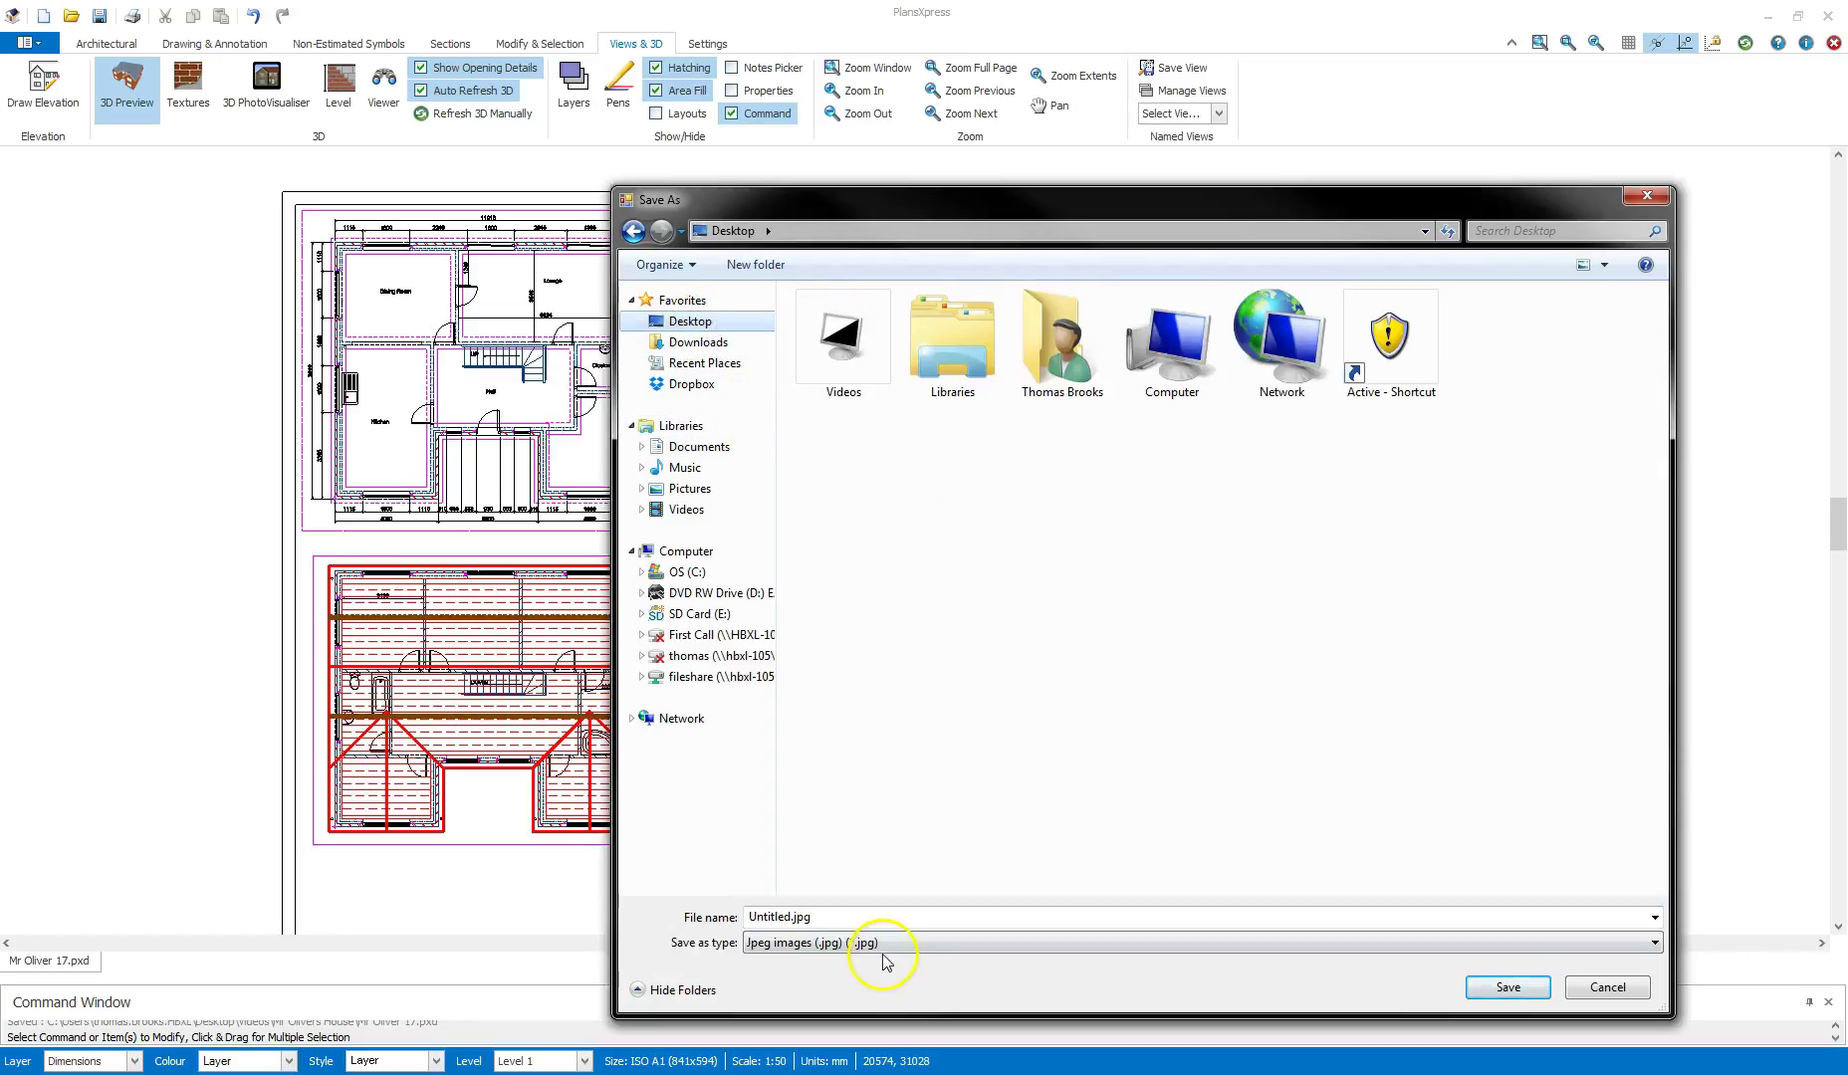
{"action": "left_click_drag", "start_coordinate": [854, 921], "coordinate": [717, 912]}
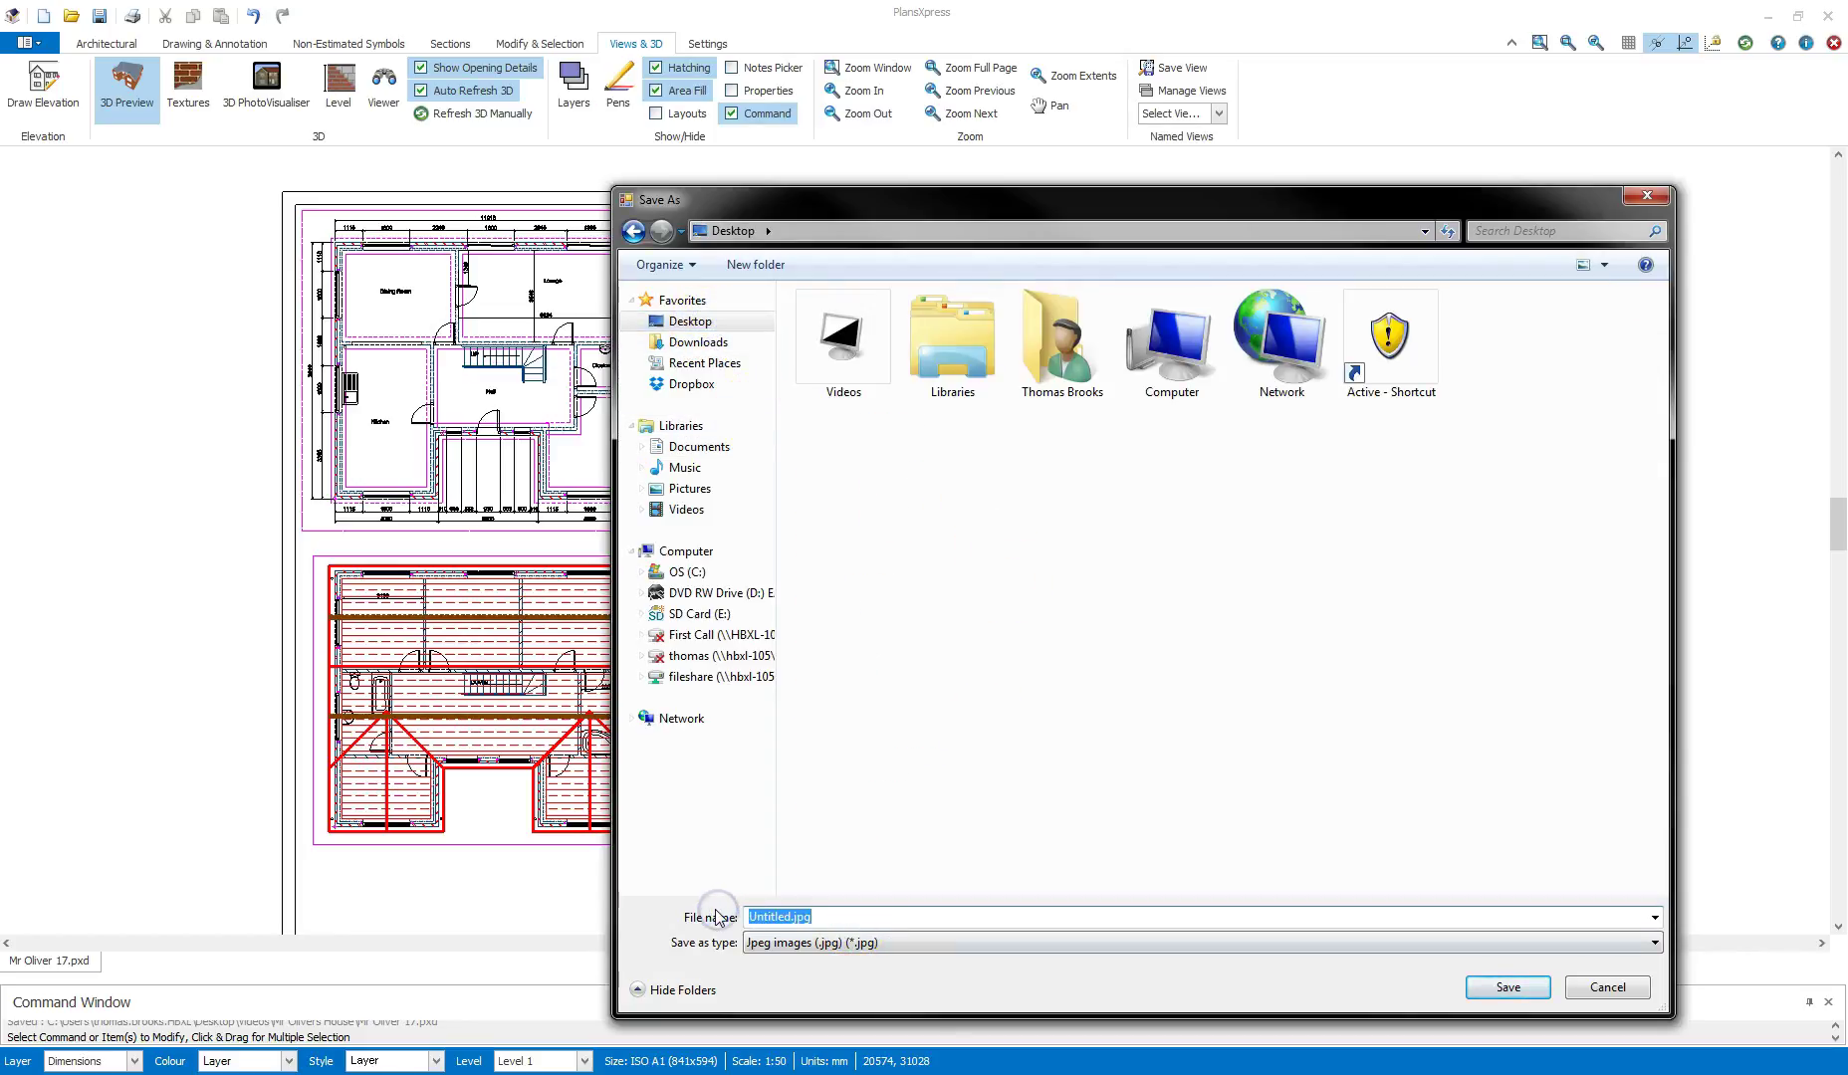
{"action": "type", "text": "House"}
{"action": "left_click", "coordinate": [1508, 989]}
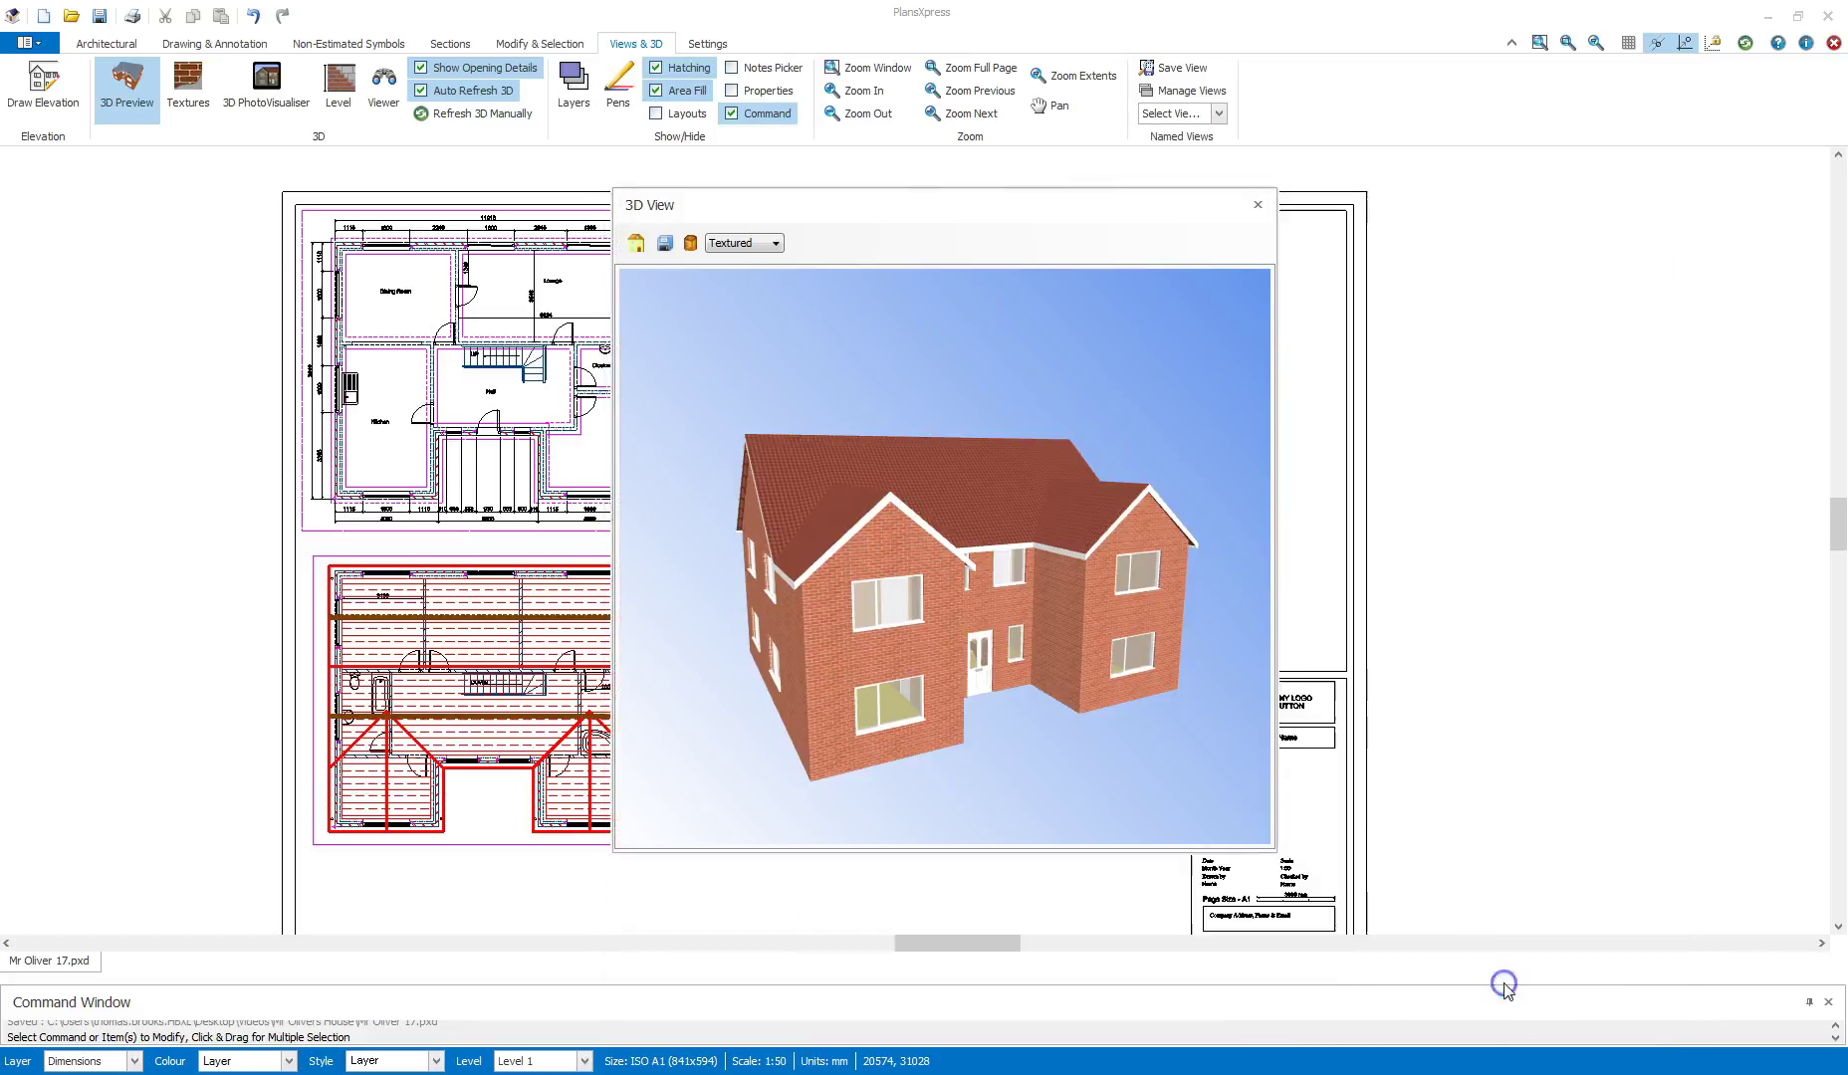
Close the 3D preview and insert House.jpg using the JPEG file type
{"action": "left_click", "coordinate": [1259, 207]}
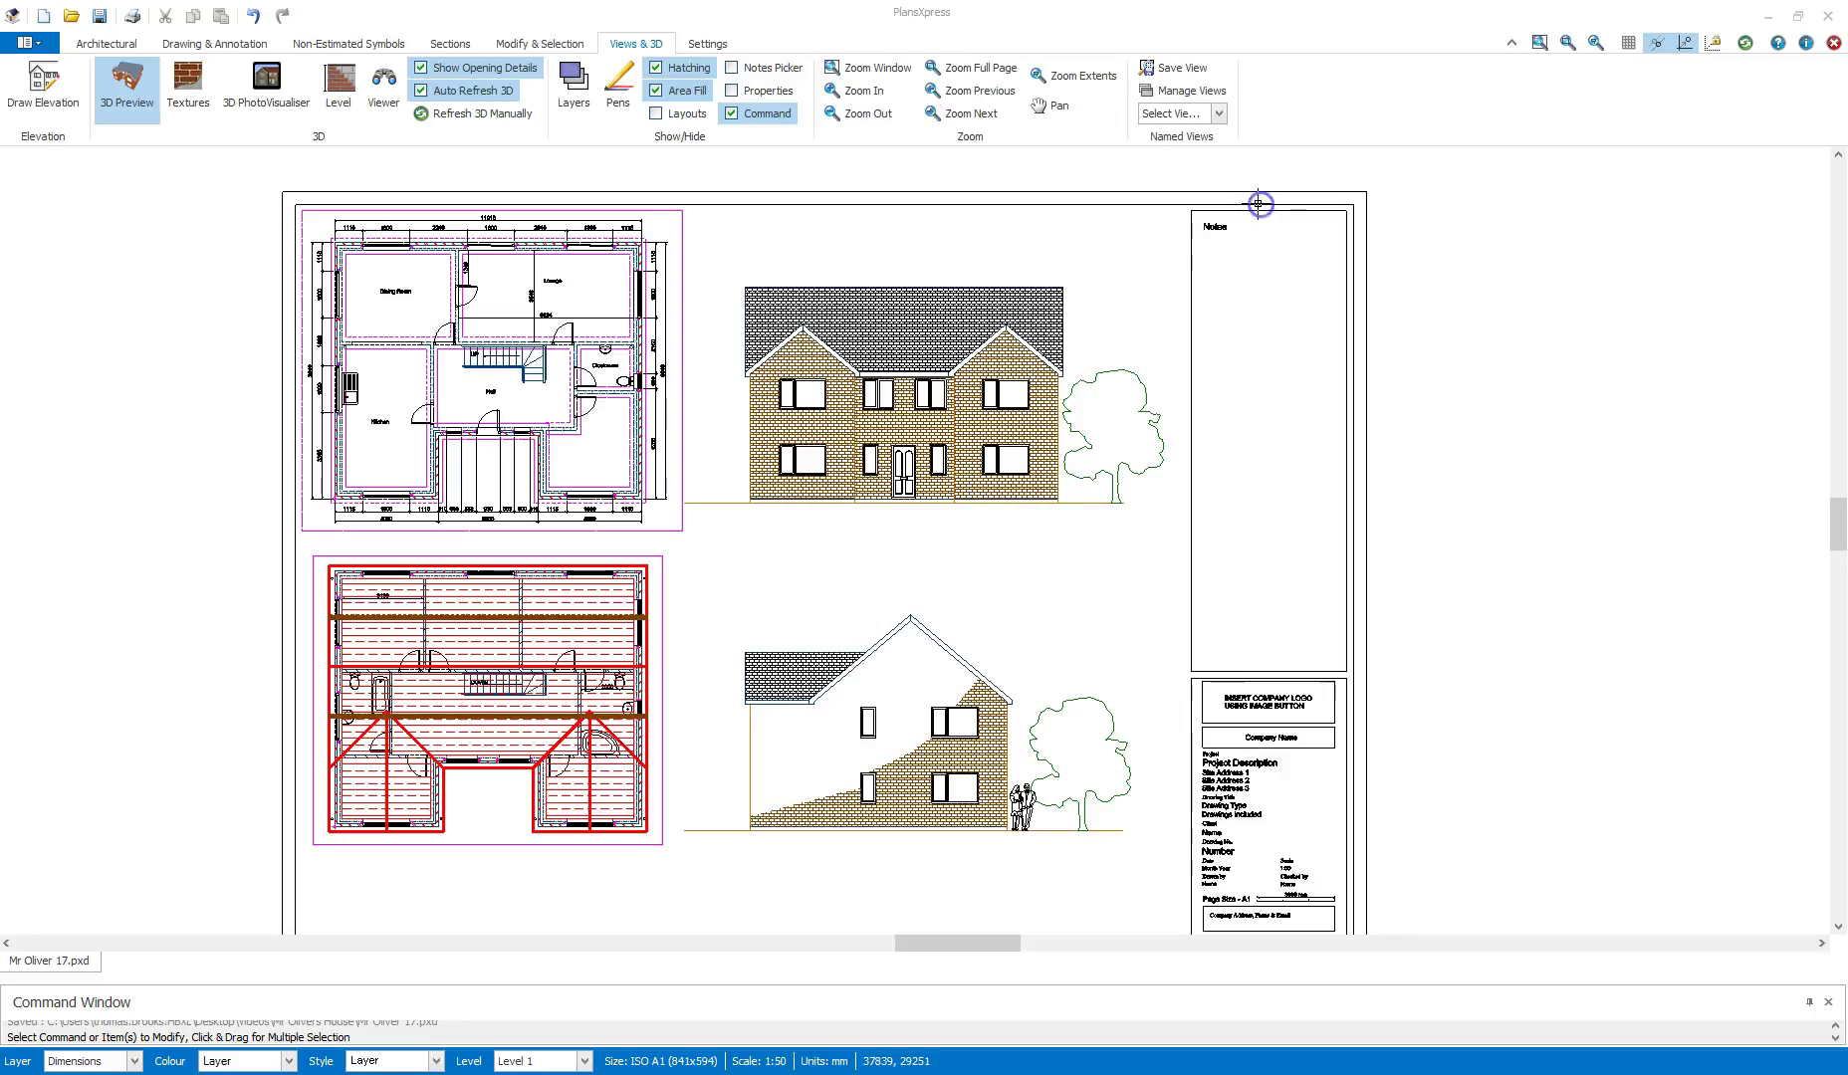
{"action": "left_click", "coordinate": [180, 44]}
{"action": "left_click", "coordinate": [289, 115]}
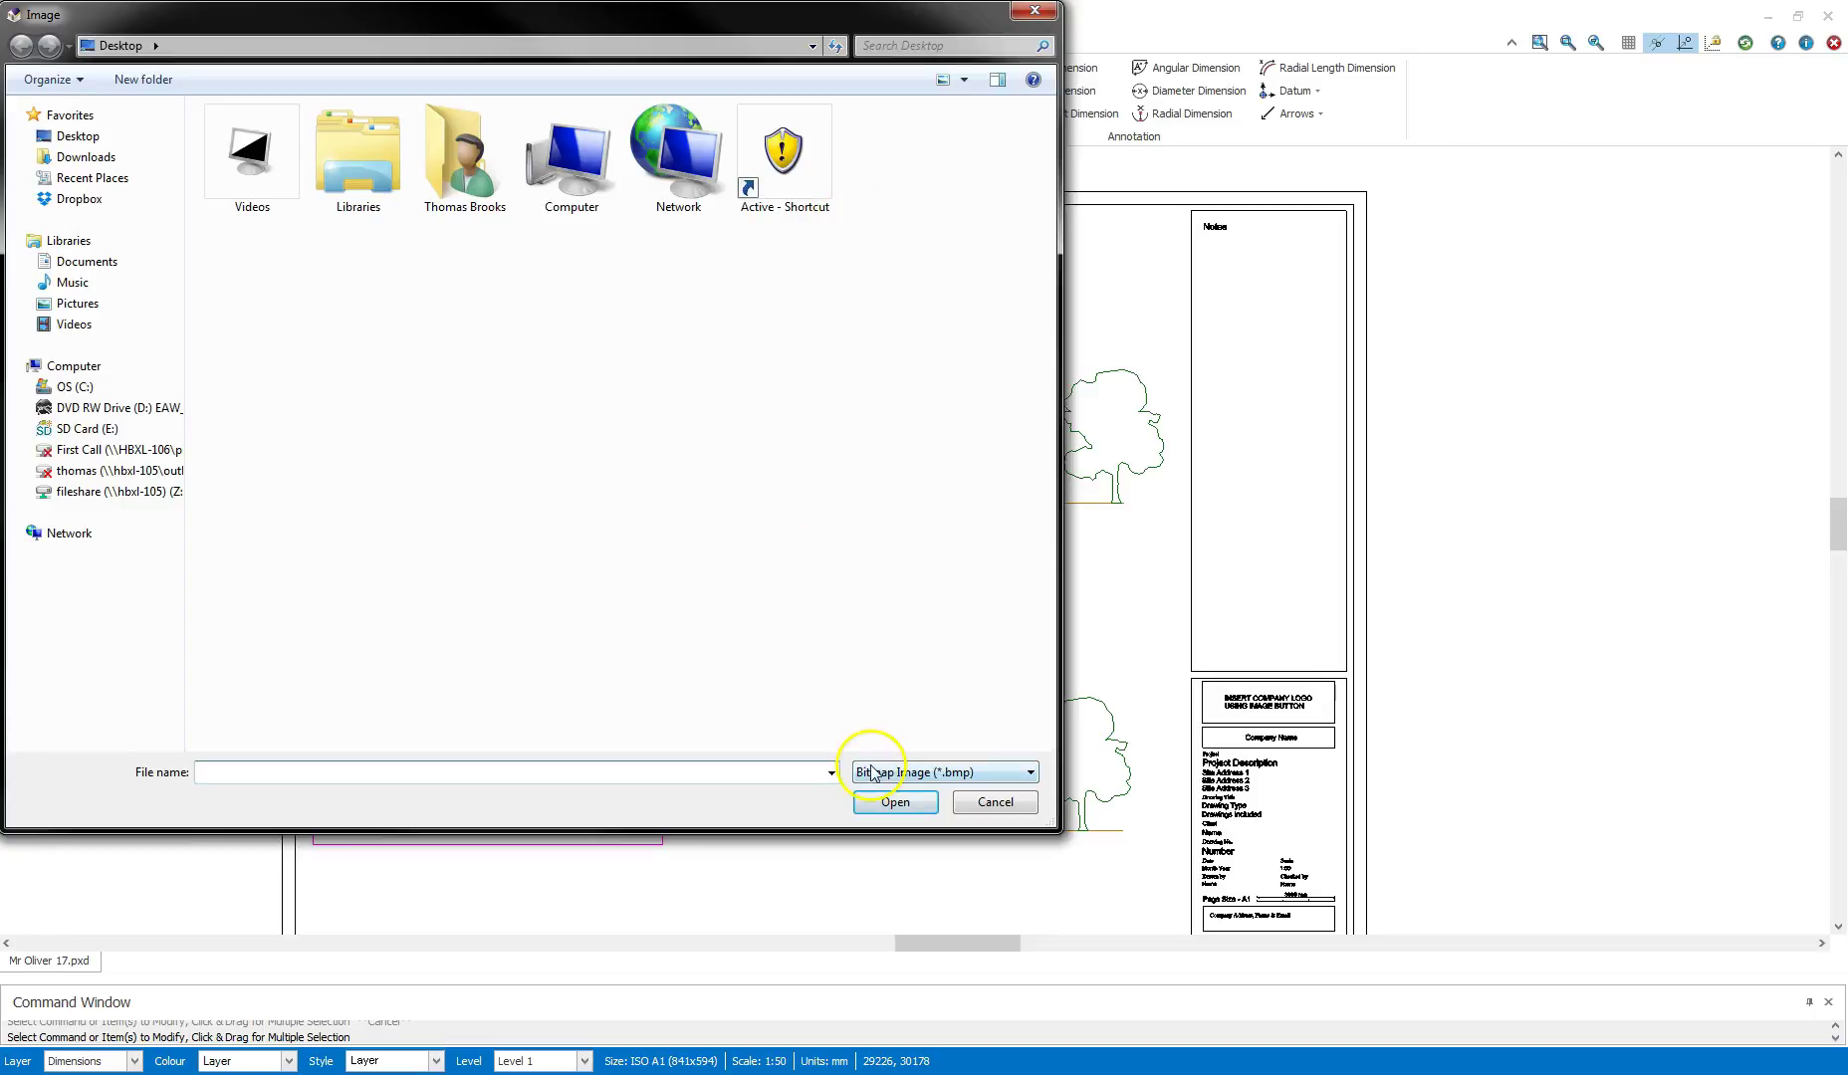
{"action": "left_click", "coordinate": [872, 773]}
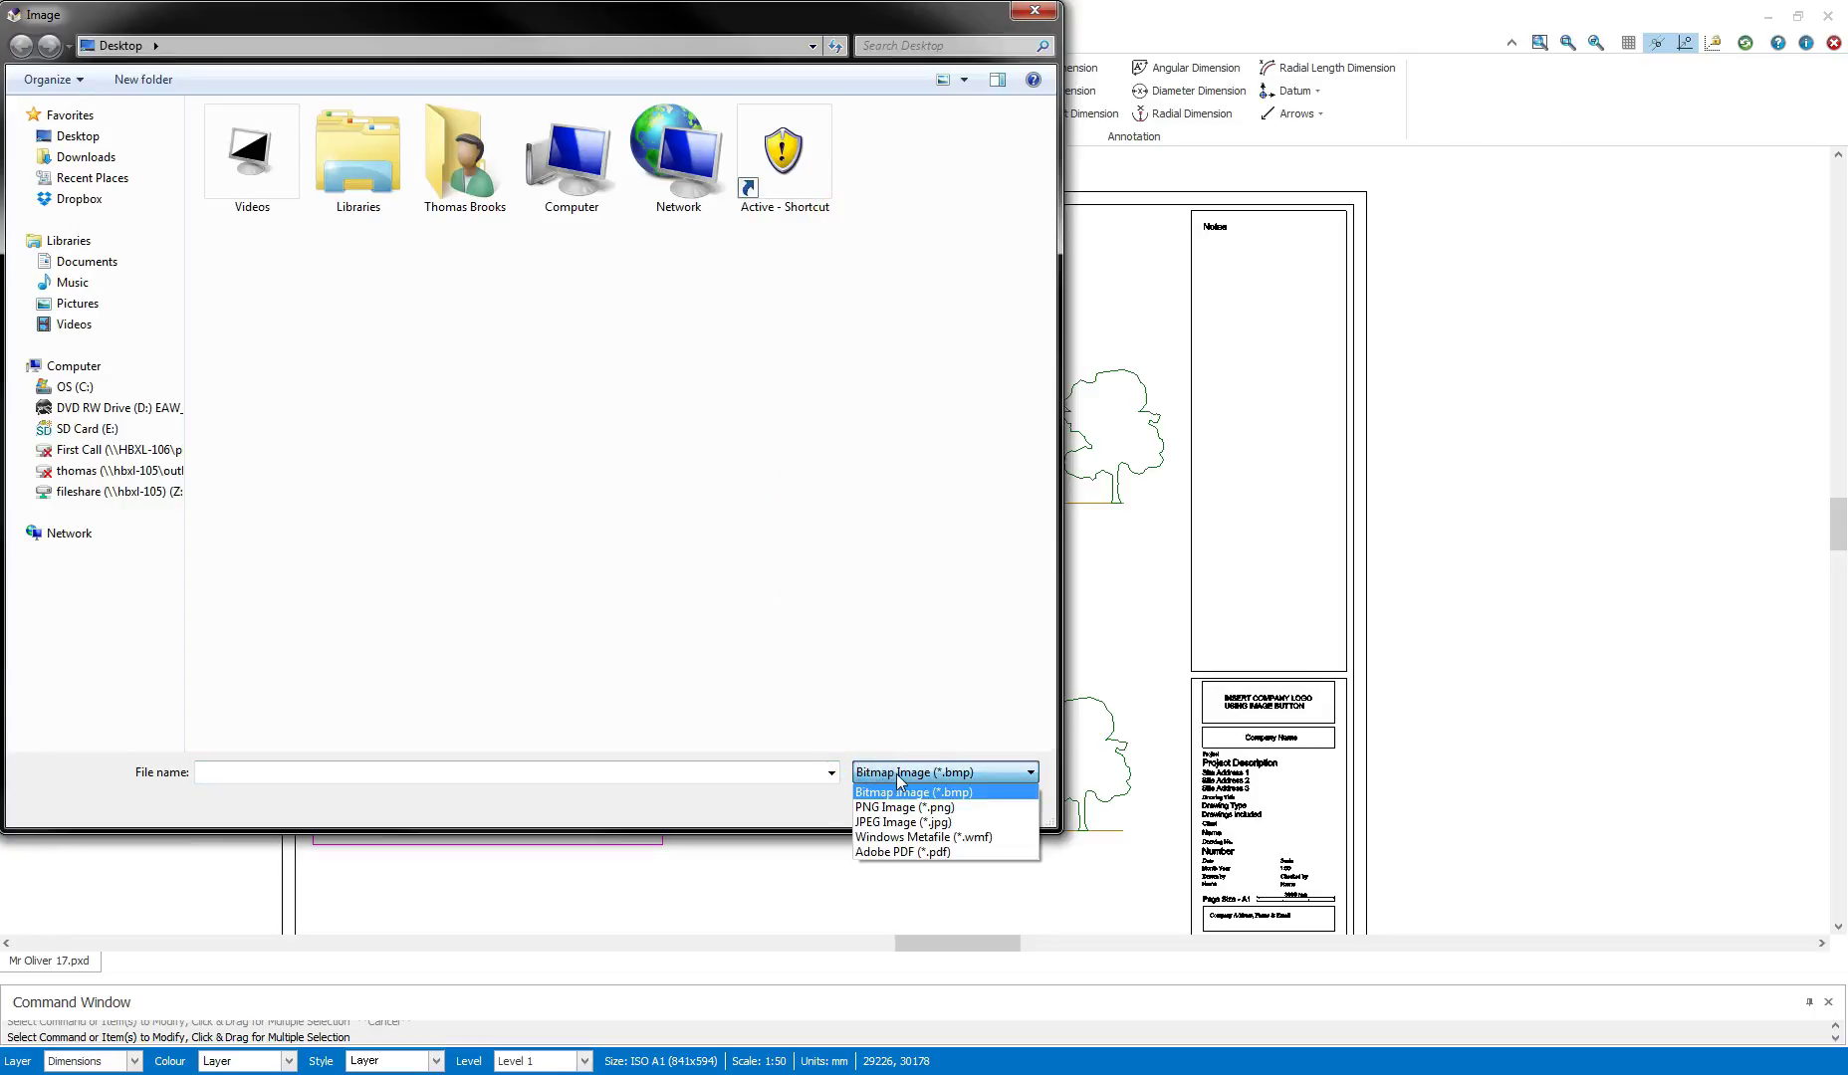
{"action": "left_click", "coordinate": [902, 822]}
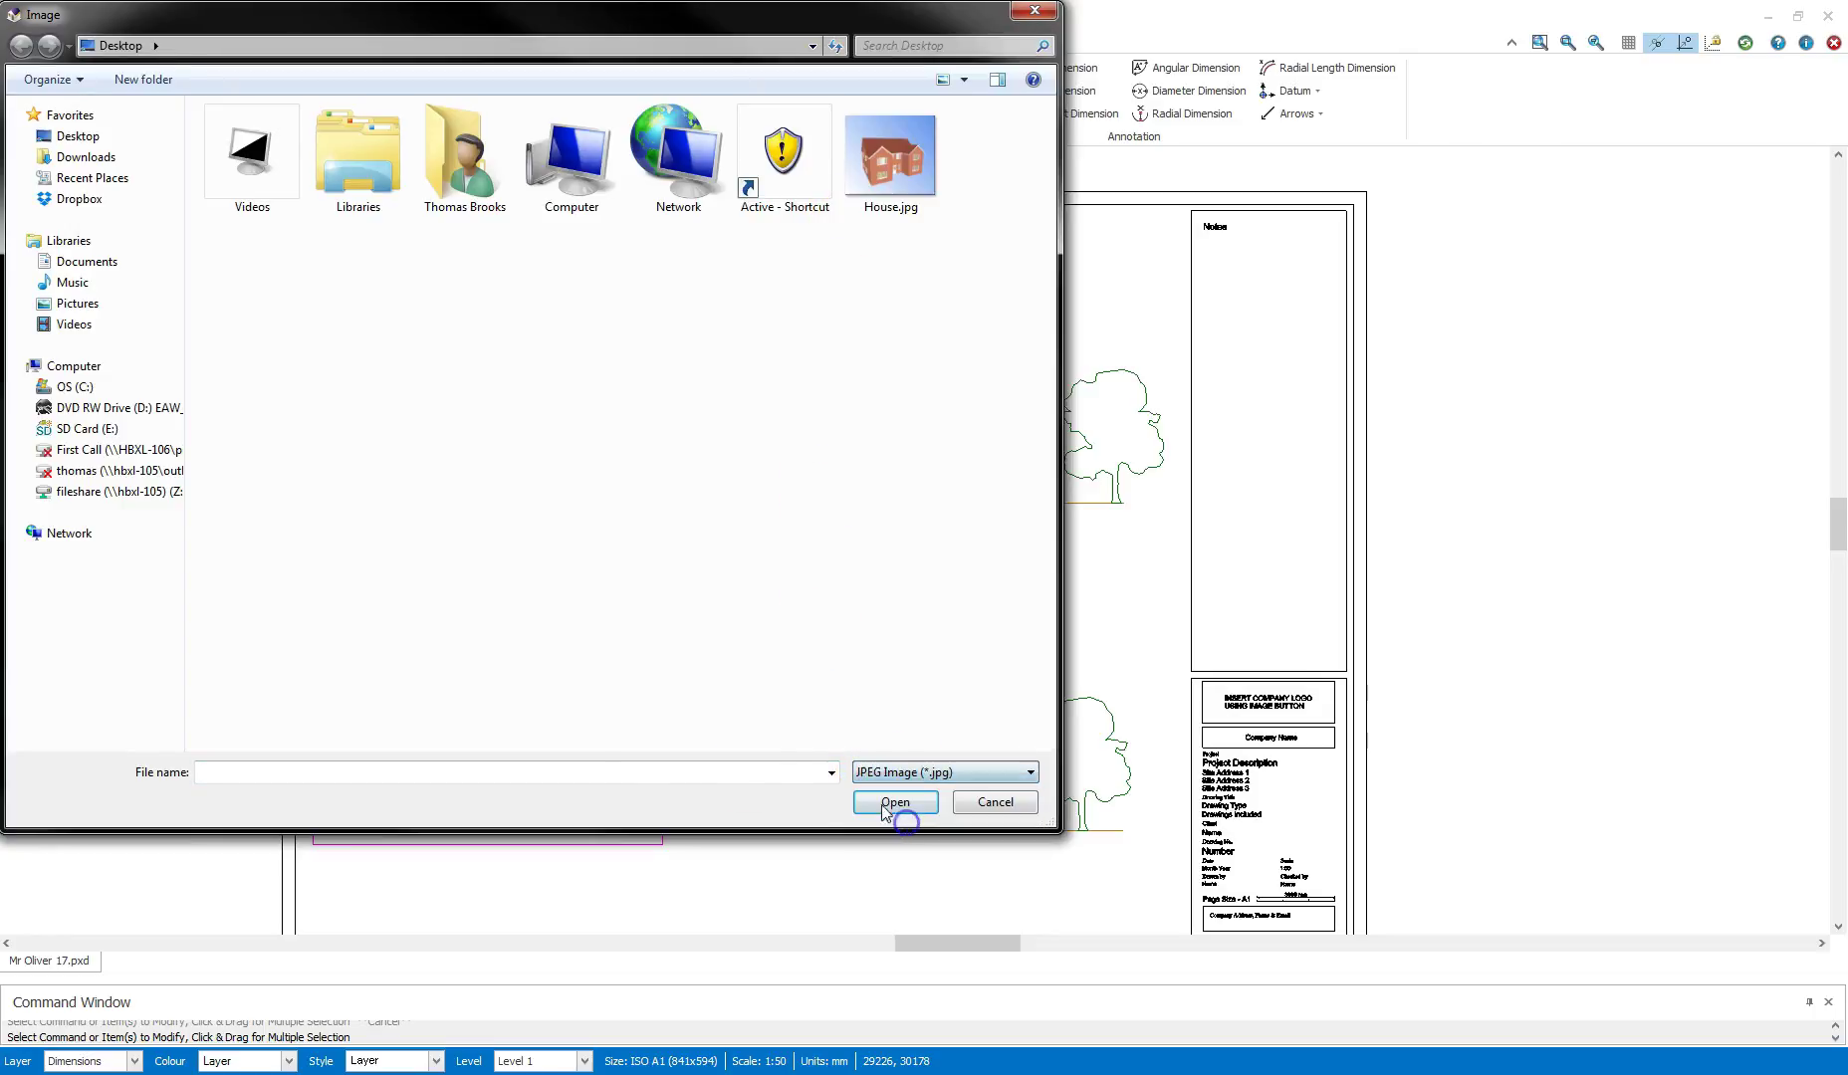
{"action": "left_click", "coordinate": [905, 169]}
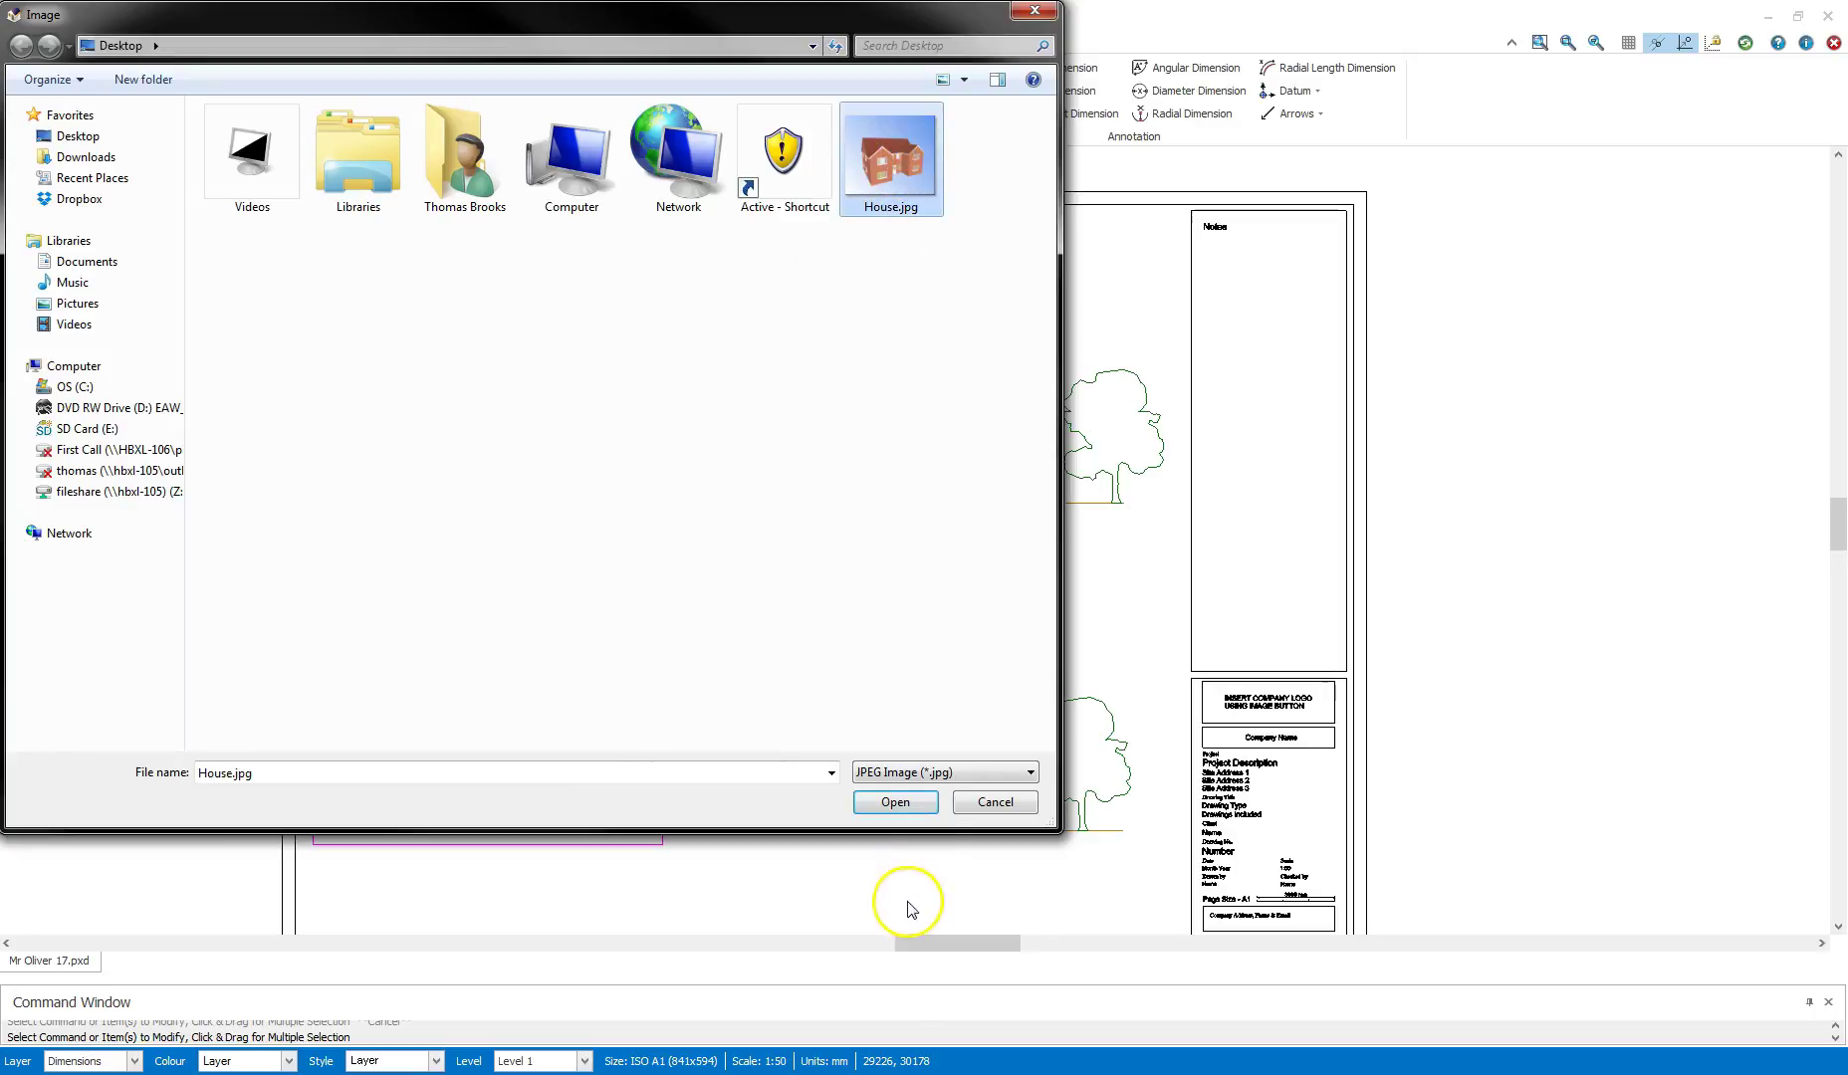
{"action": "left_click", "coordinate": [911, 799]}
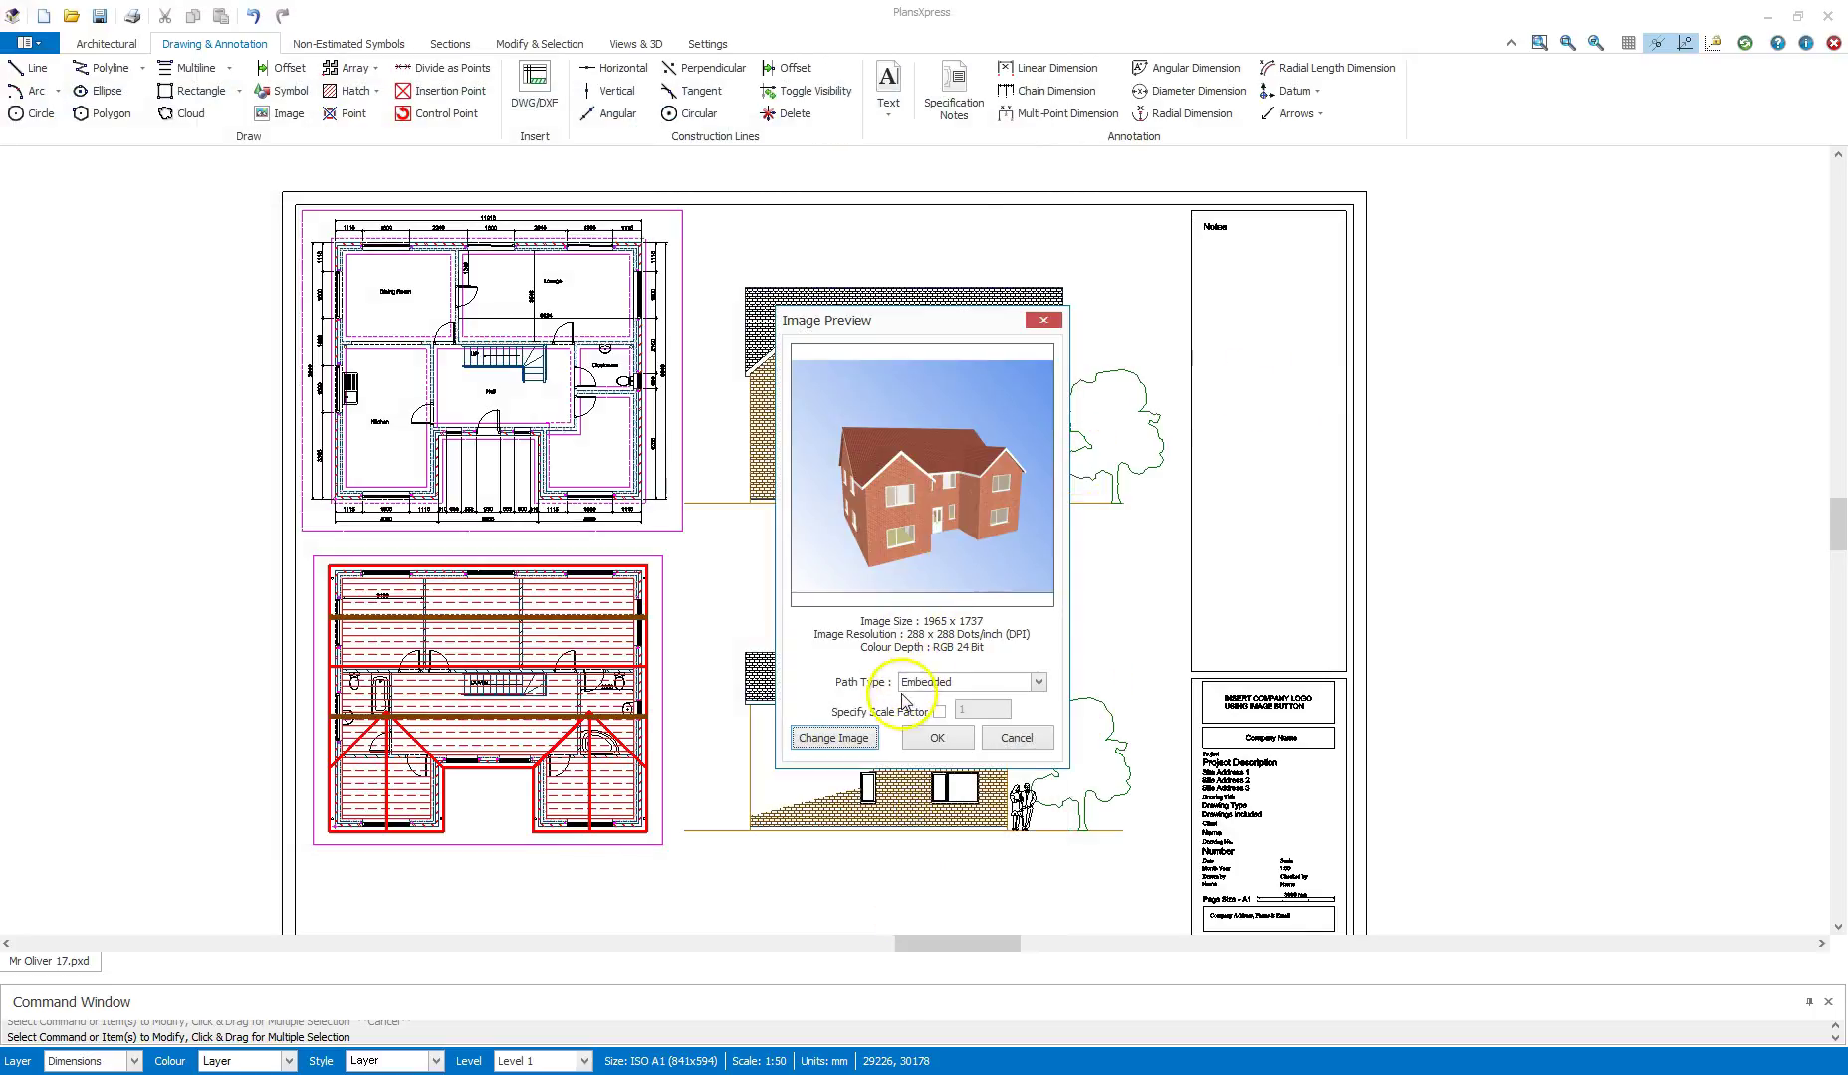
{"action": "left_click", "coordinate": [936, 738]}
Fit the picture into the panel above the title block, then re-centre the sheet
{"action": "scroll", "coordinate": [1235, 658], "scroll_direction": "up", "scroll_amount": 3}
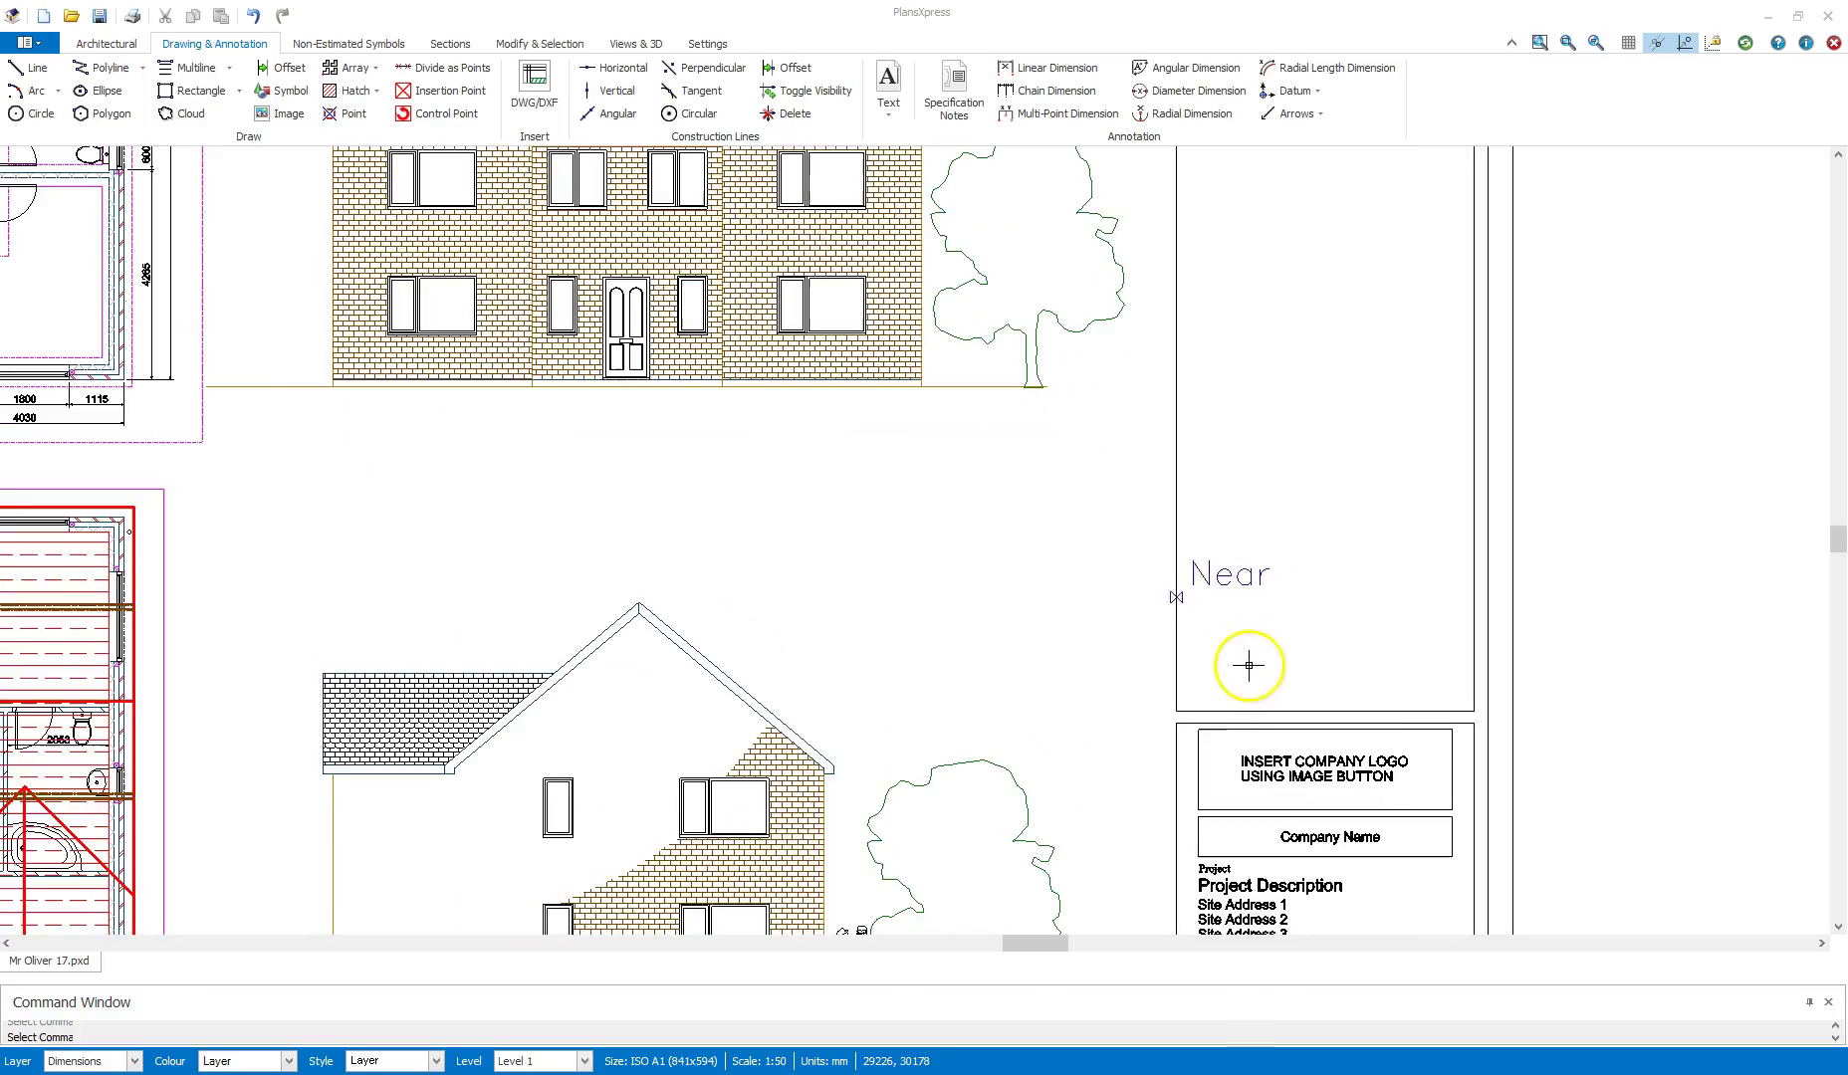
{"action": "left_click", "coordinate": [1179, 709]}
{"action": "scroll", "coordinate": [1465, 447], "scroll_direction": "up", "scroll_amount": 2}
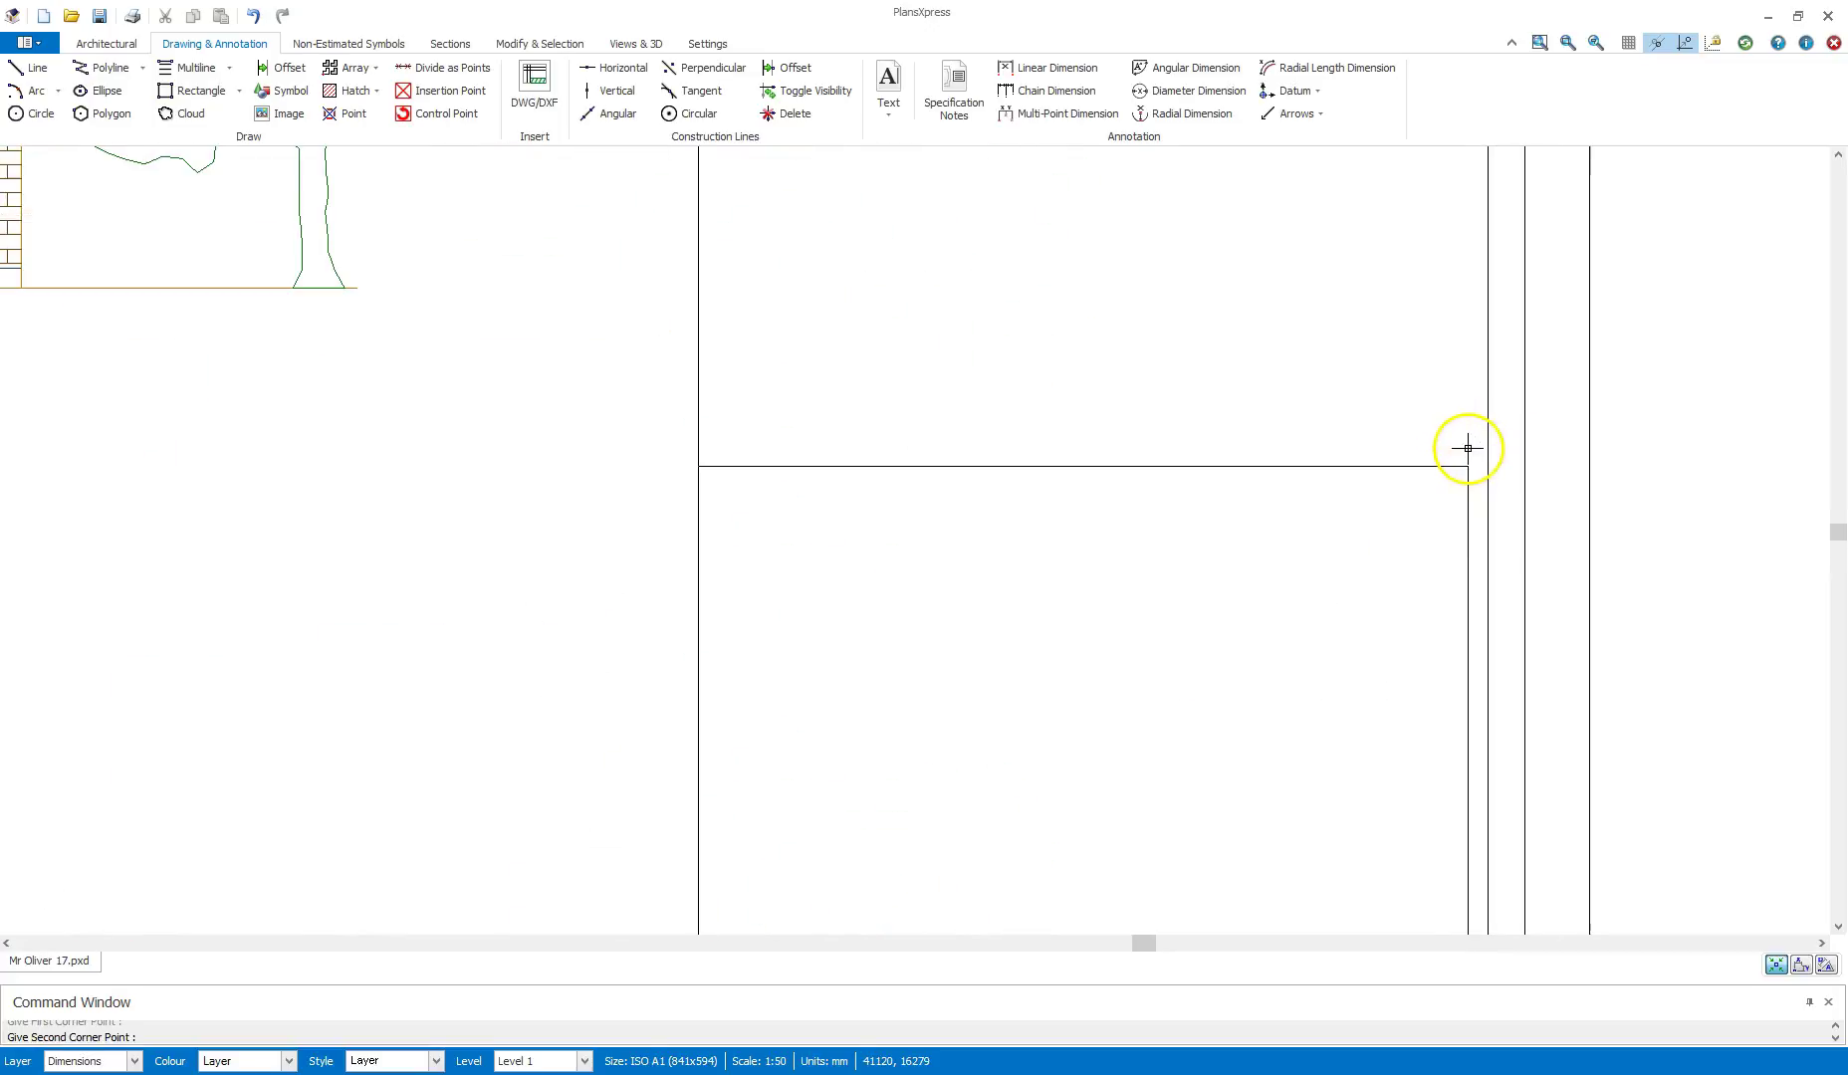
{"action": "left_click", "coordinate": [1390, 486]}
{"action": "scroll", "coordinate": [1329, 499], "scroll_direction": "down", "scroll_amount": 4}
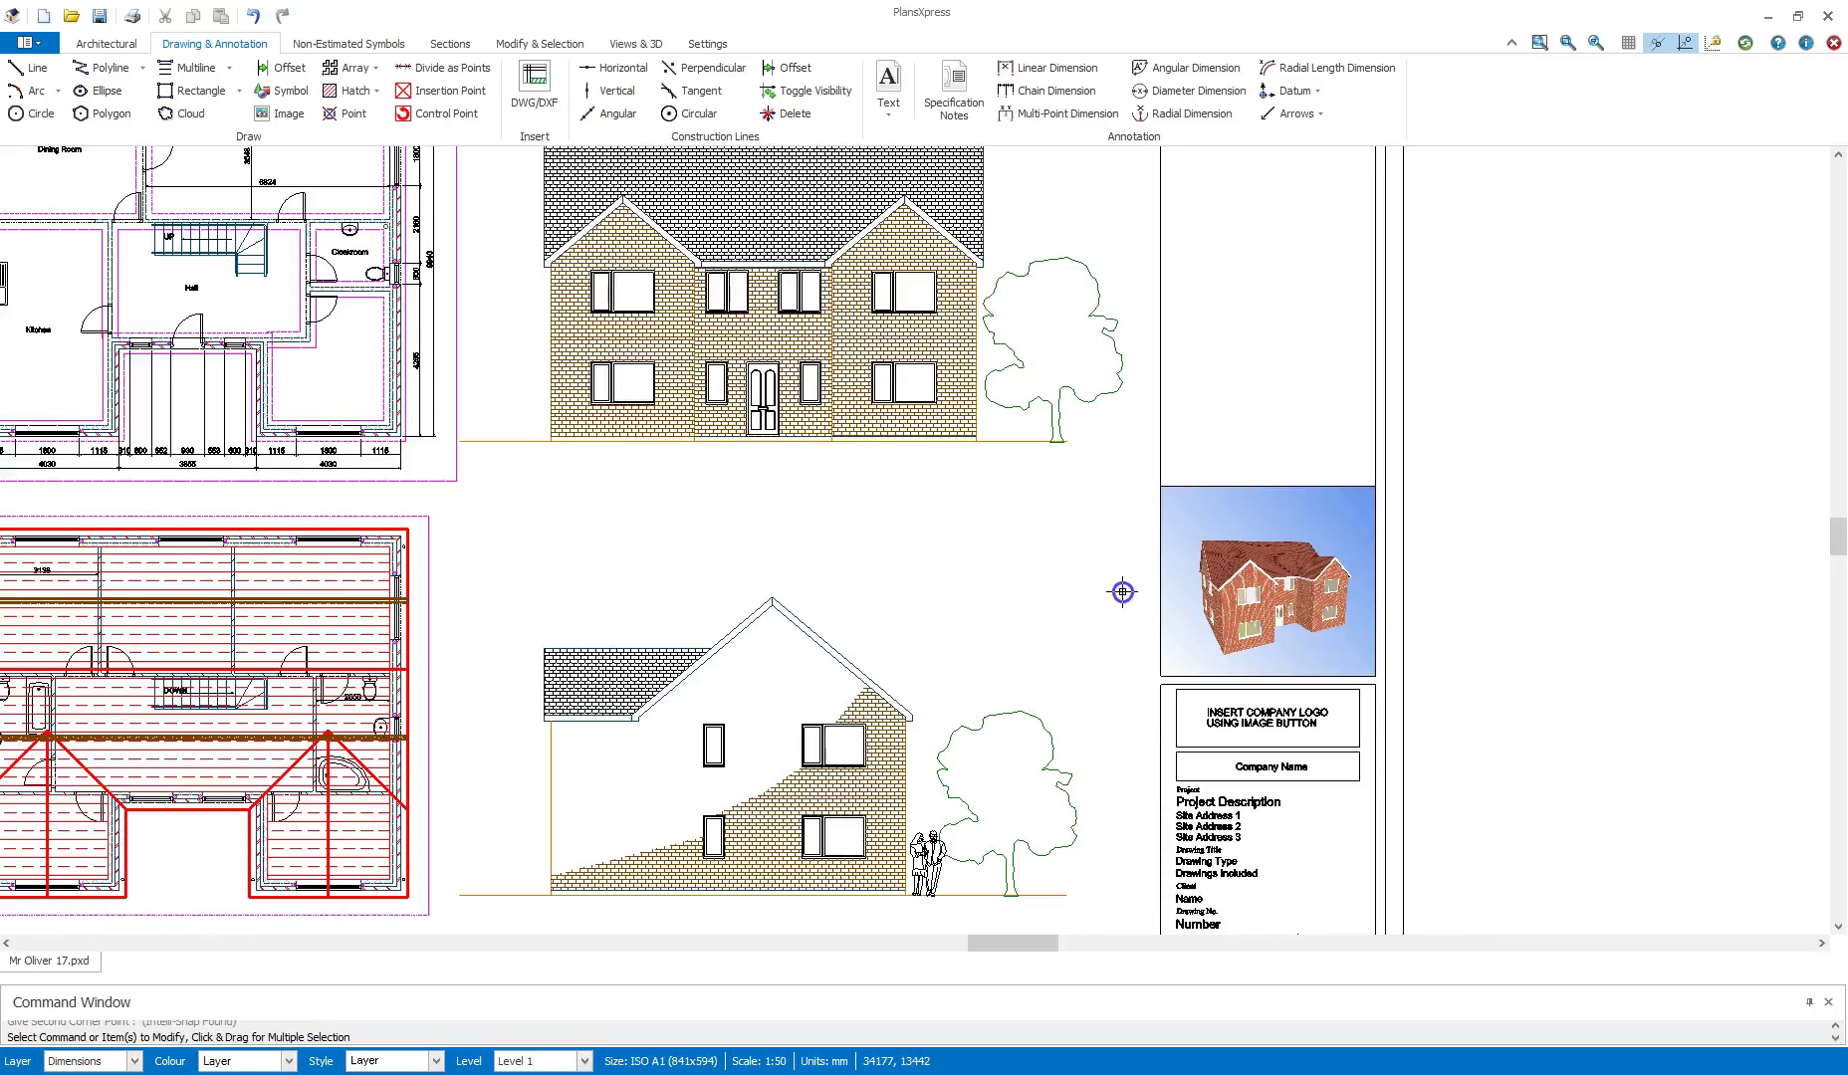
{"action": "mouse_move", "coordinate": [1056, 566]}
{"action": "middle_mouse_down"}
{"action": "mouse_move", "coordinate": [1270, 392]}
{"action": "mouse_move", "coordinate": [1401, 377]}
{"action": "mouse_move", "coordinate": [1419, 417]}
{"action": "mouse_move", "coordinate": [1365, 401]}
{"action": "mouse_move", "coordinate": [1237, 459]}
{"action": "middle_mouse_up"}
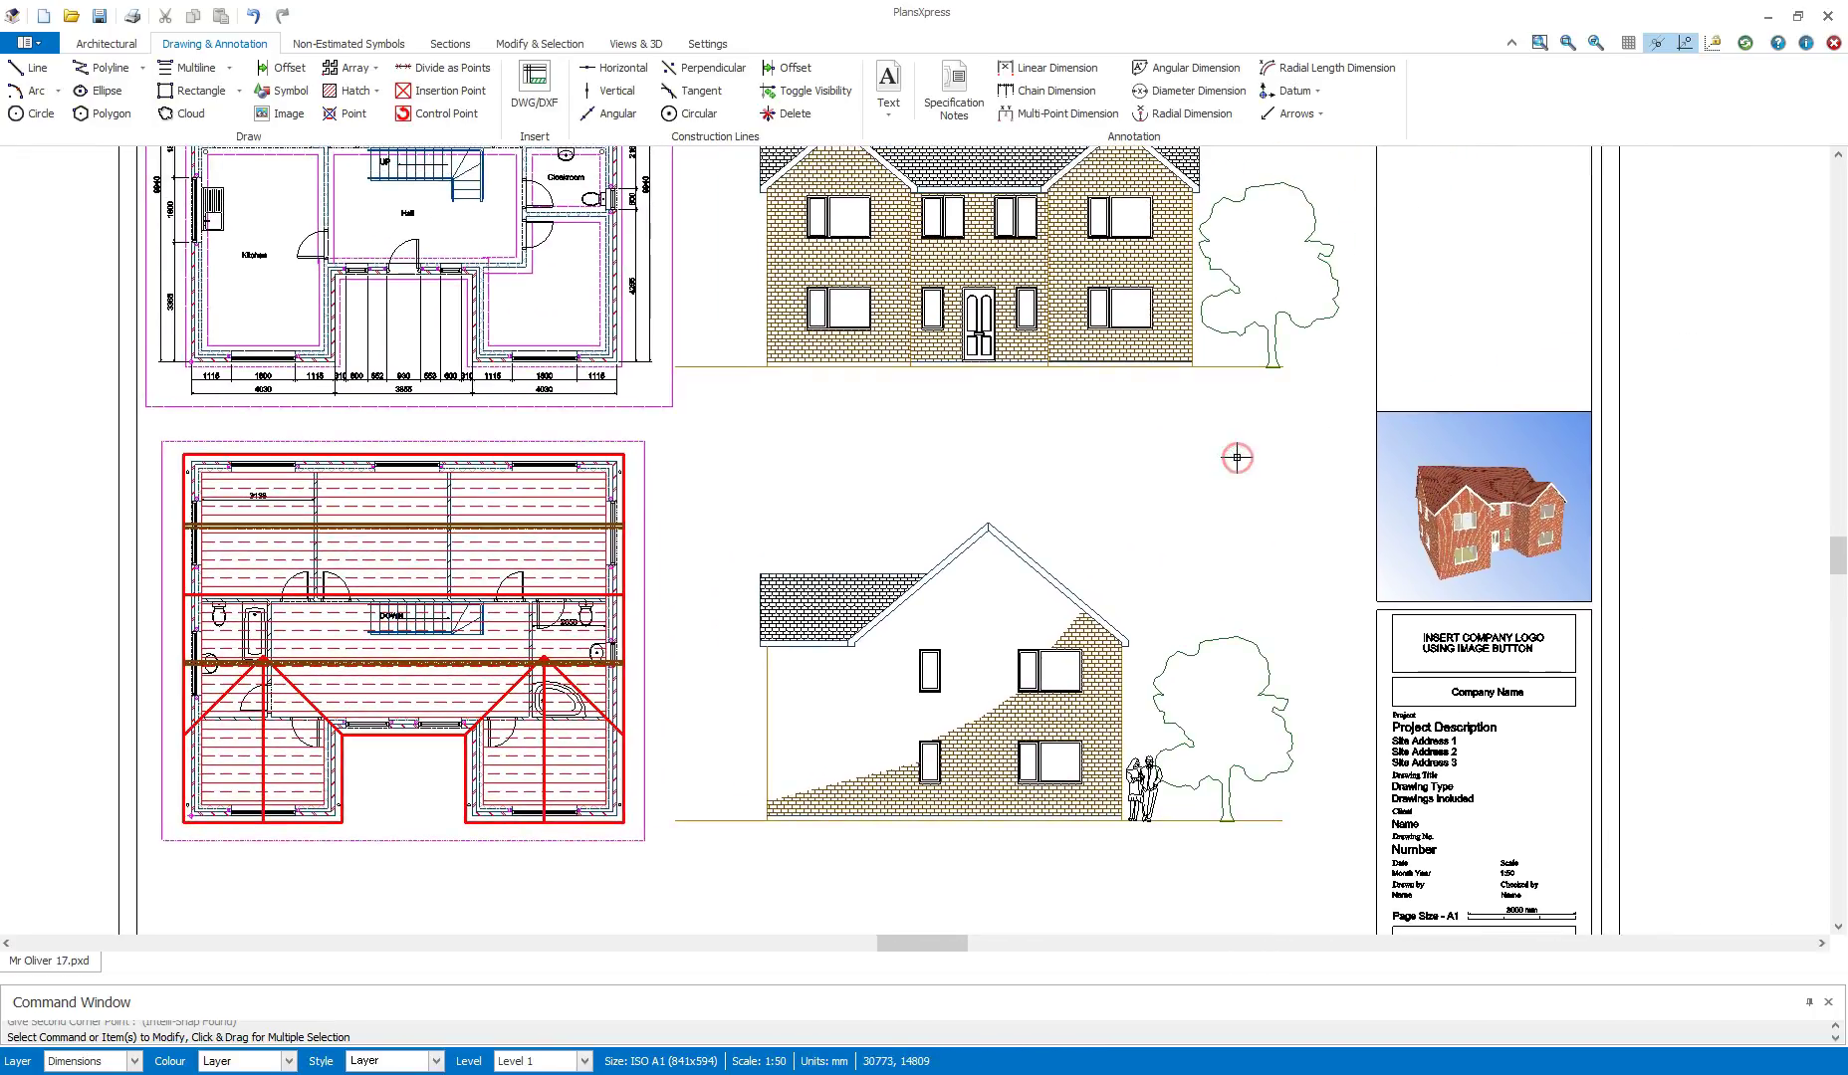
{"action": "scroll", "coordinate": [1183, 444], "scroll_direction": "down", "scroll_amount": 1}
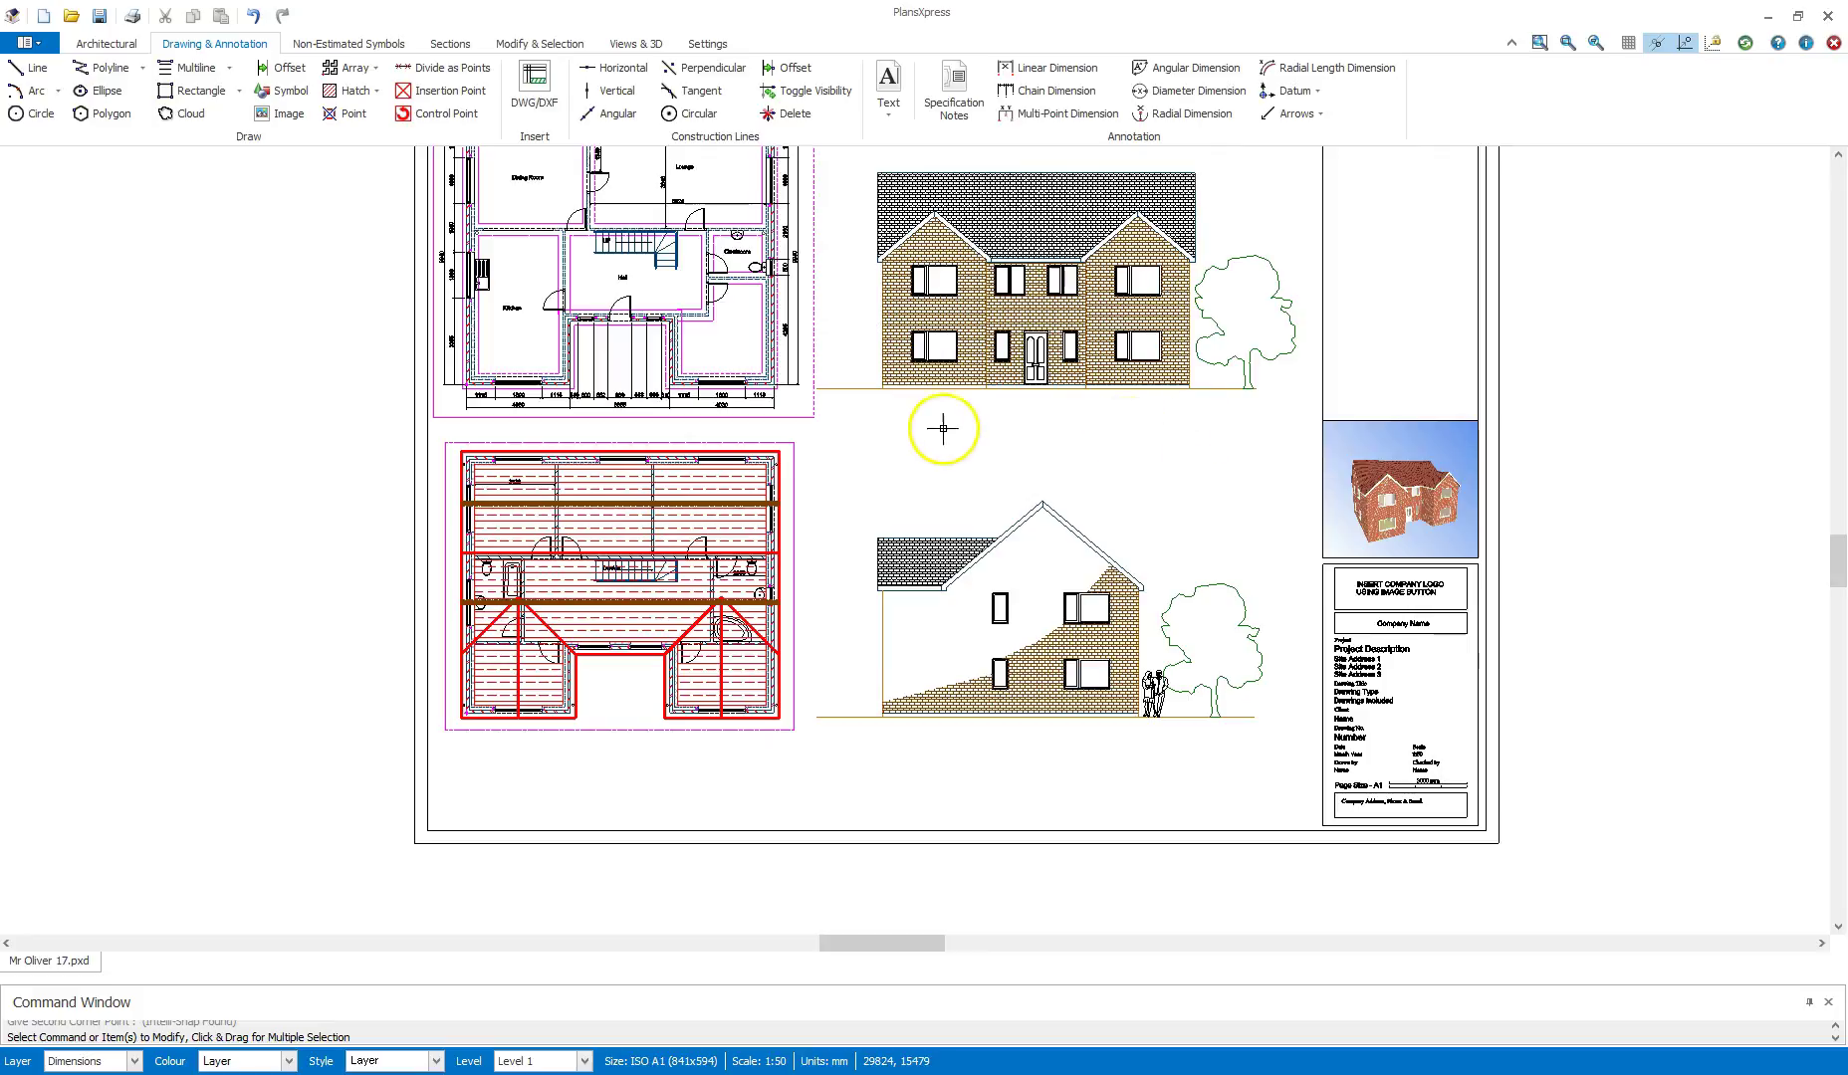
{"action": "middle_click_drag", "start_coordinate": [931, 443], "coordinate": [785, 564]}
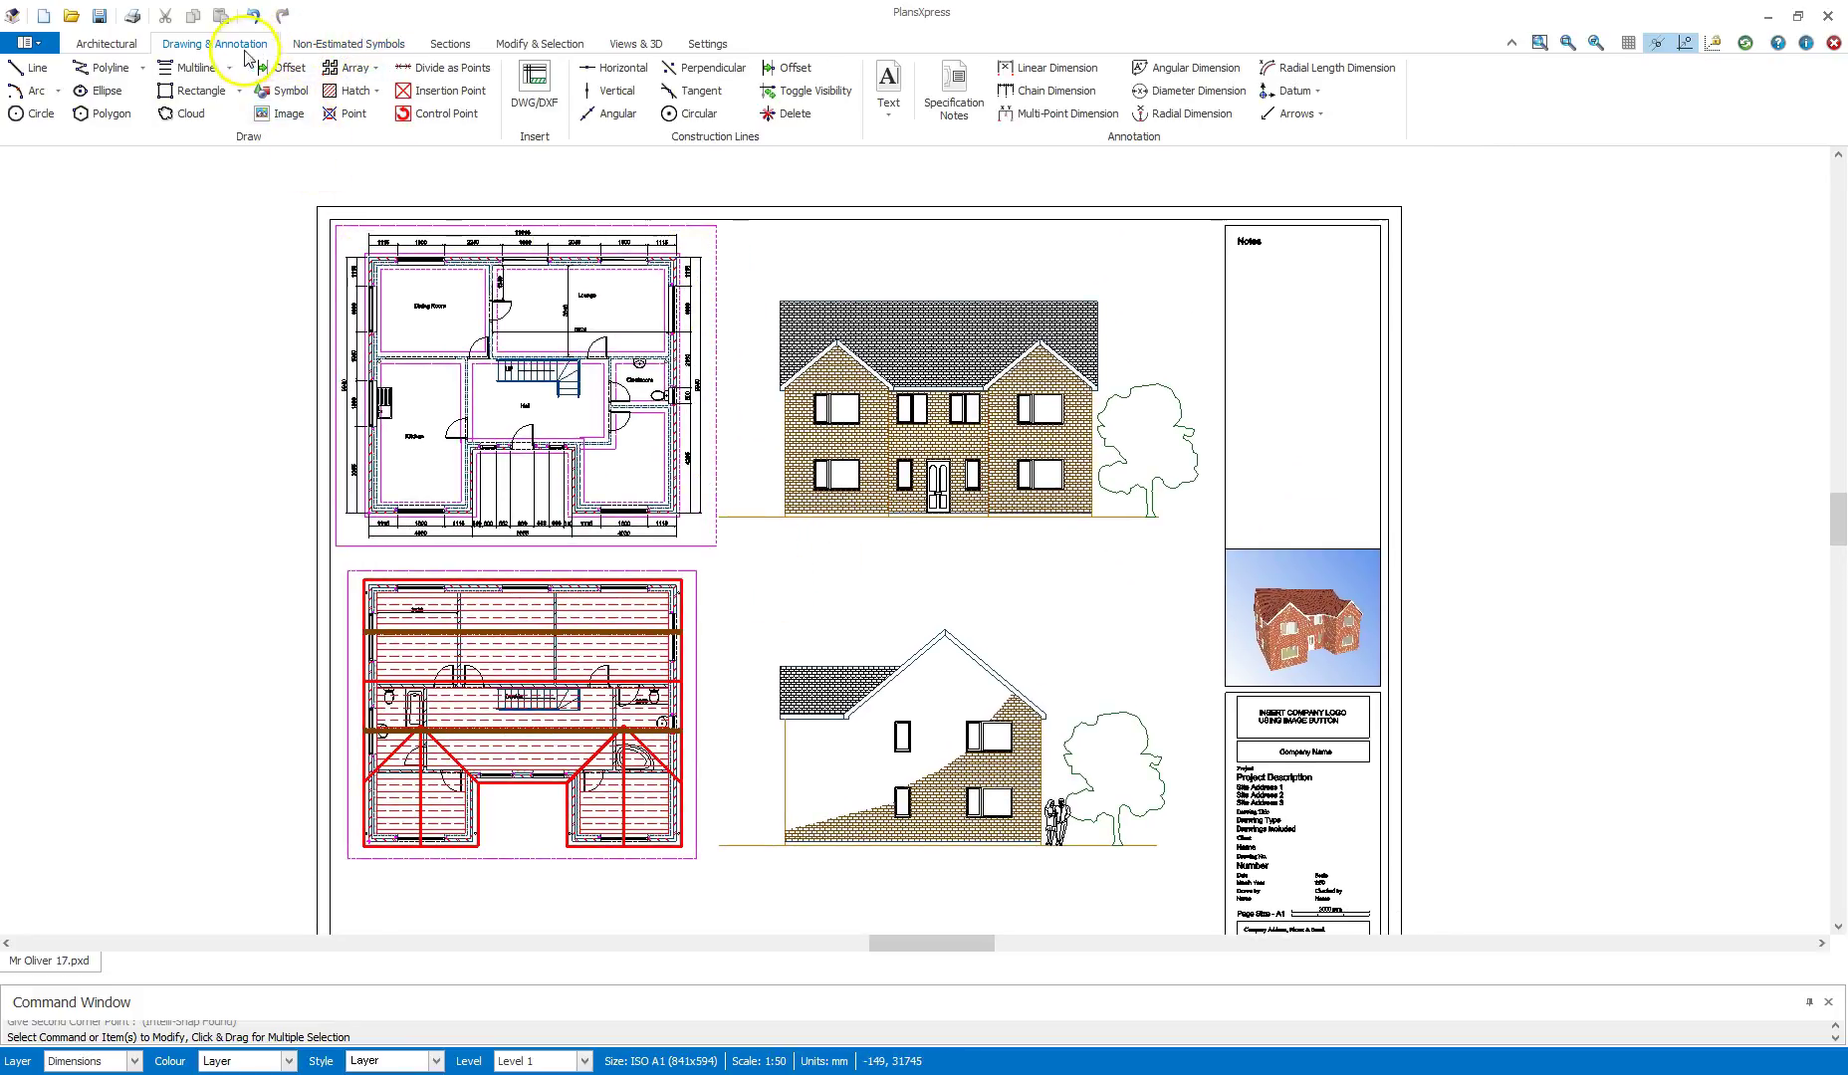
Add the text 'Mr Olivers House' above the front elevation
{"action": "left_click", "coordinate": [893, 92]}
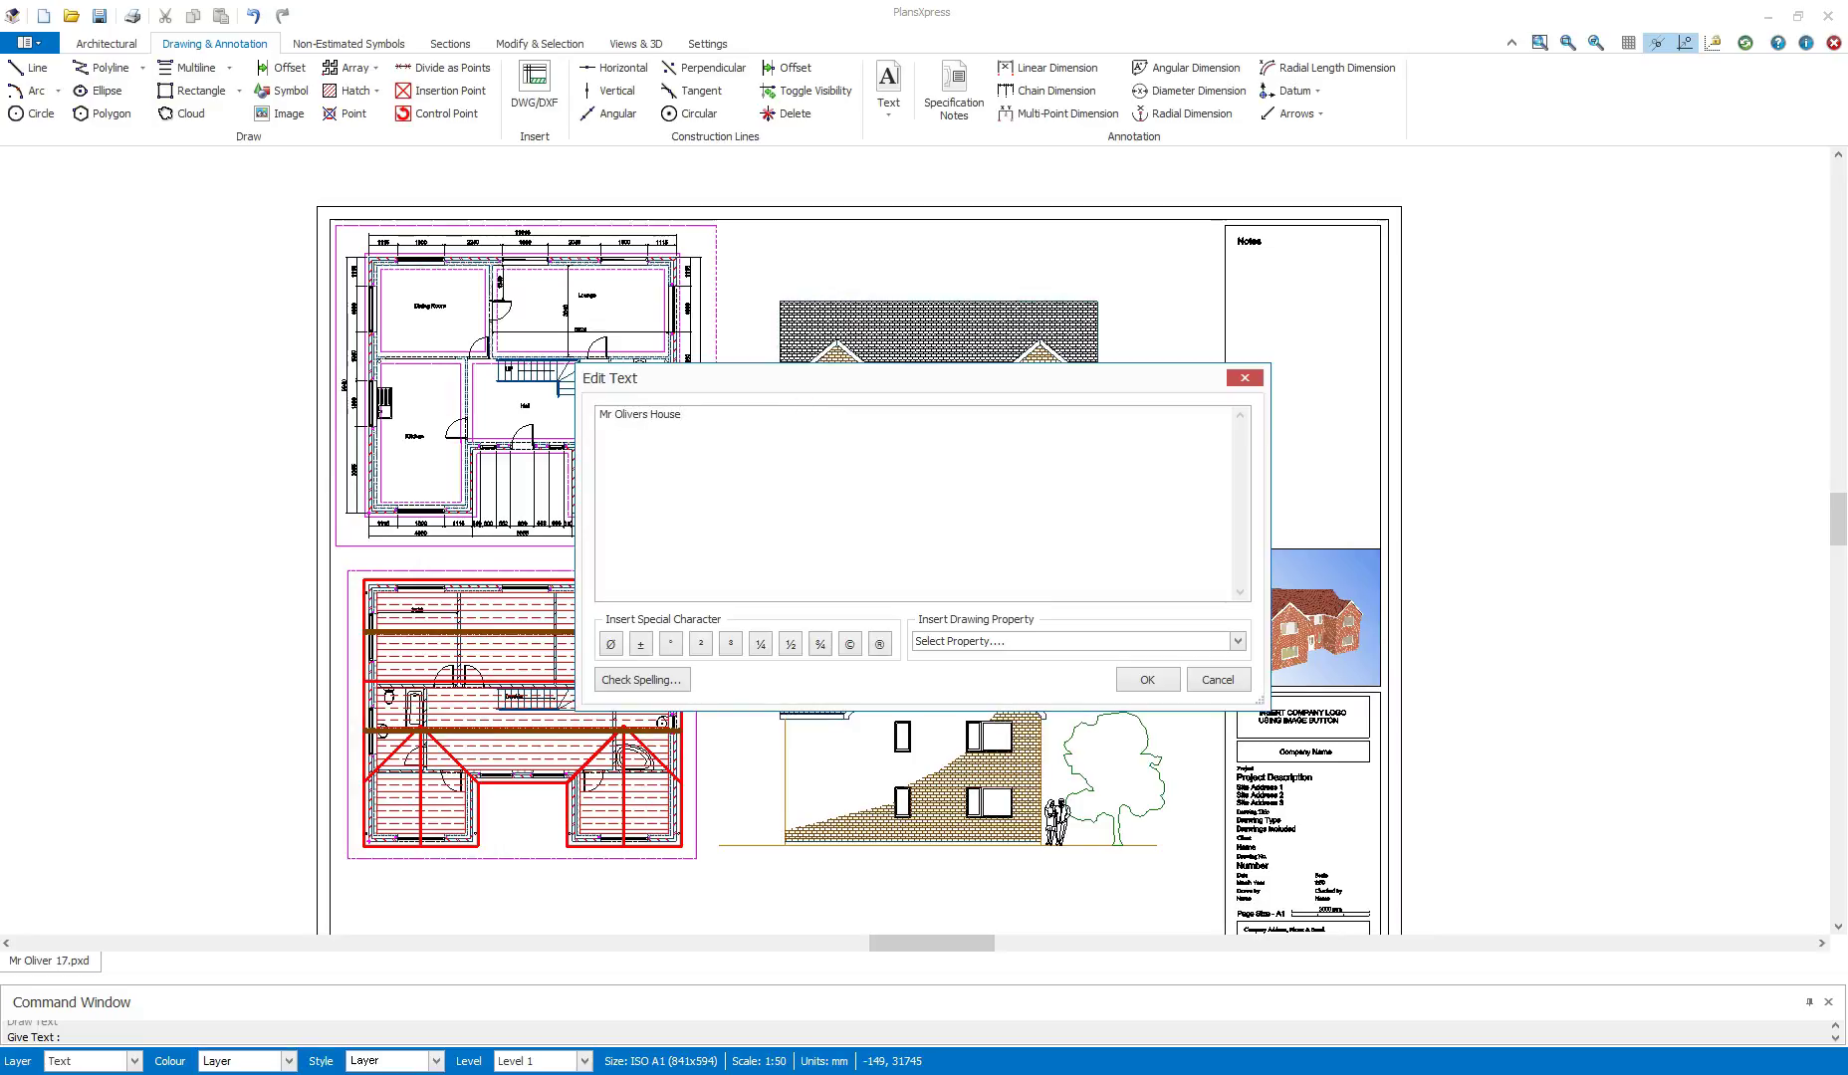
{"action": "left_click", "coordinate": [1147, 678]}
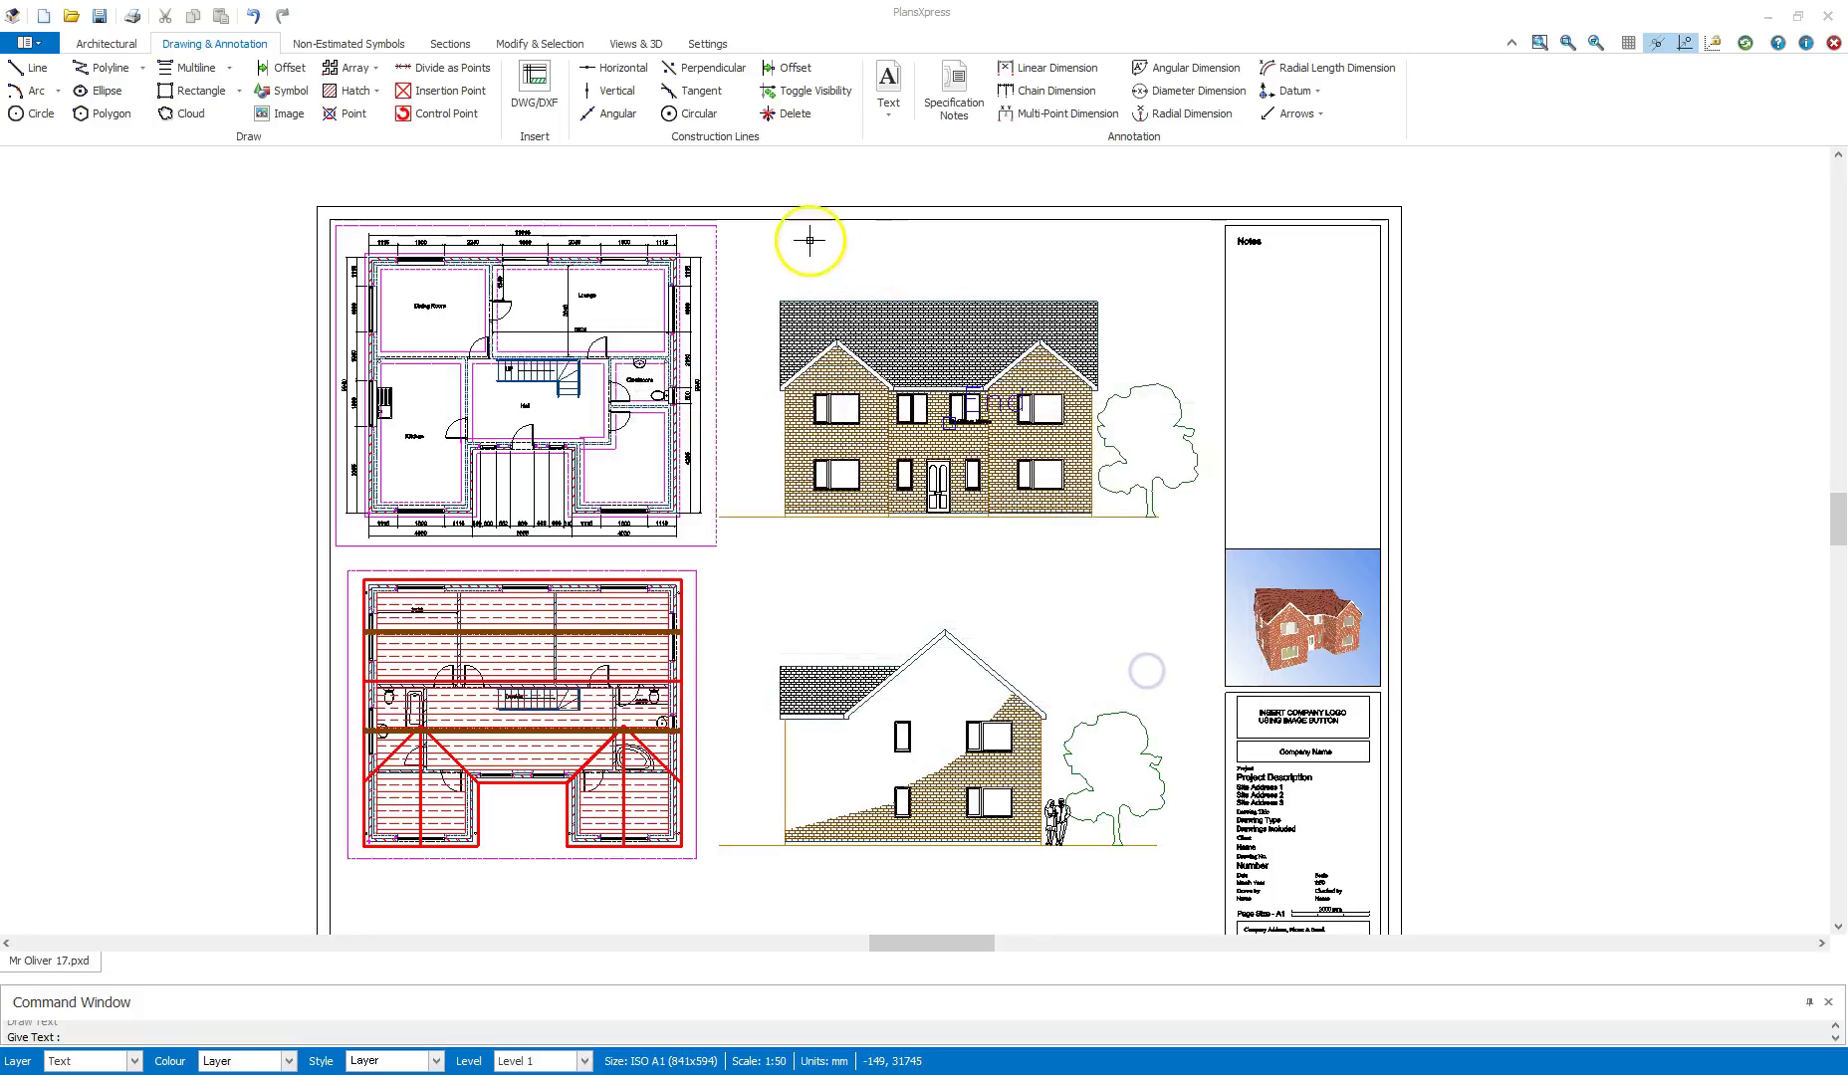
{"action": "scroll", "coordinate": [802, 244], "scroll_direction": "up", "scroll_amount": 5}
{"action": "left_click", "coordinate": [792, 259]}
{"action": "scroll", "coordinate": [1089, 281], "scroll_direction": "down", "scroll_amount": 5}
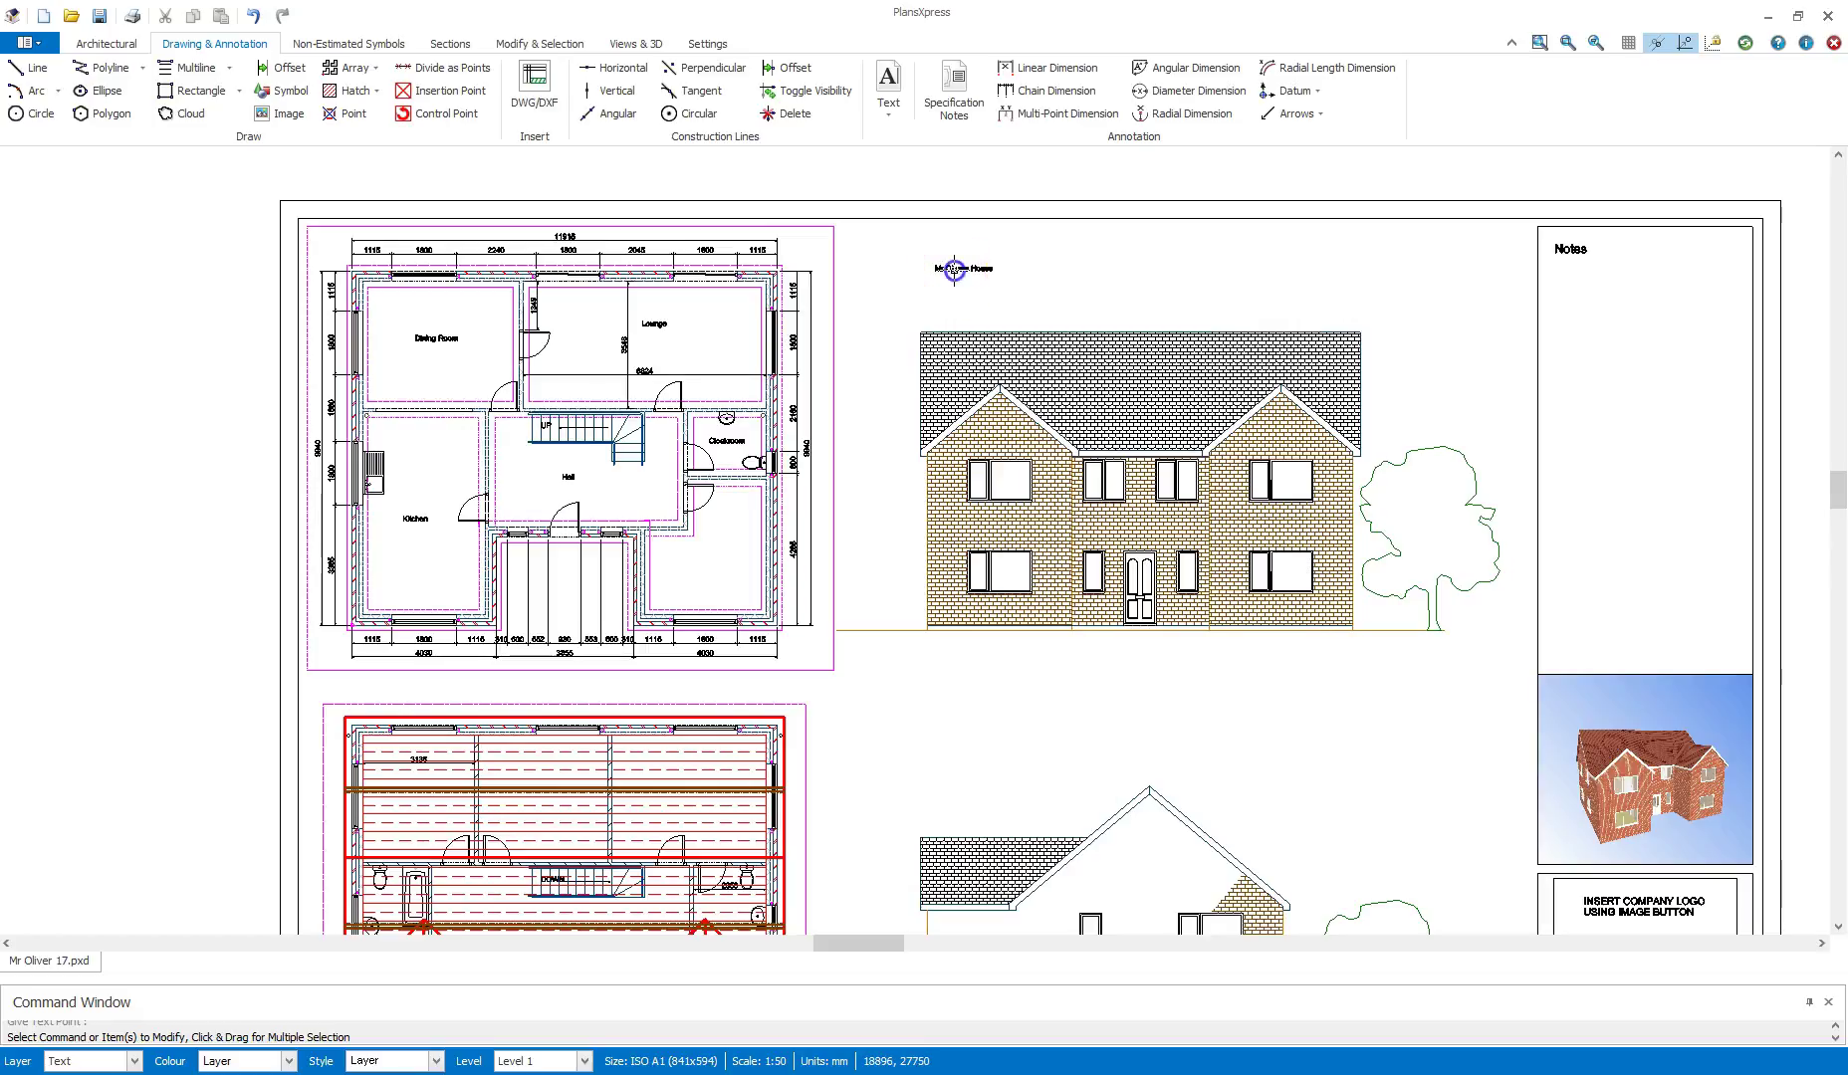
Change the title's text height to 500
{"action": "left_click", "coordinate": [954, 268]}
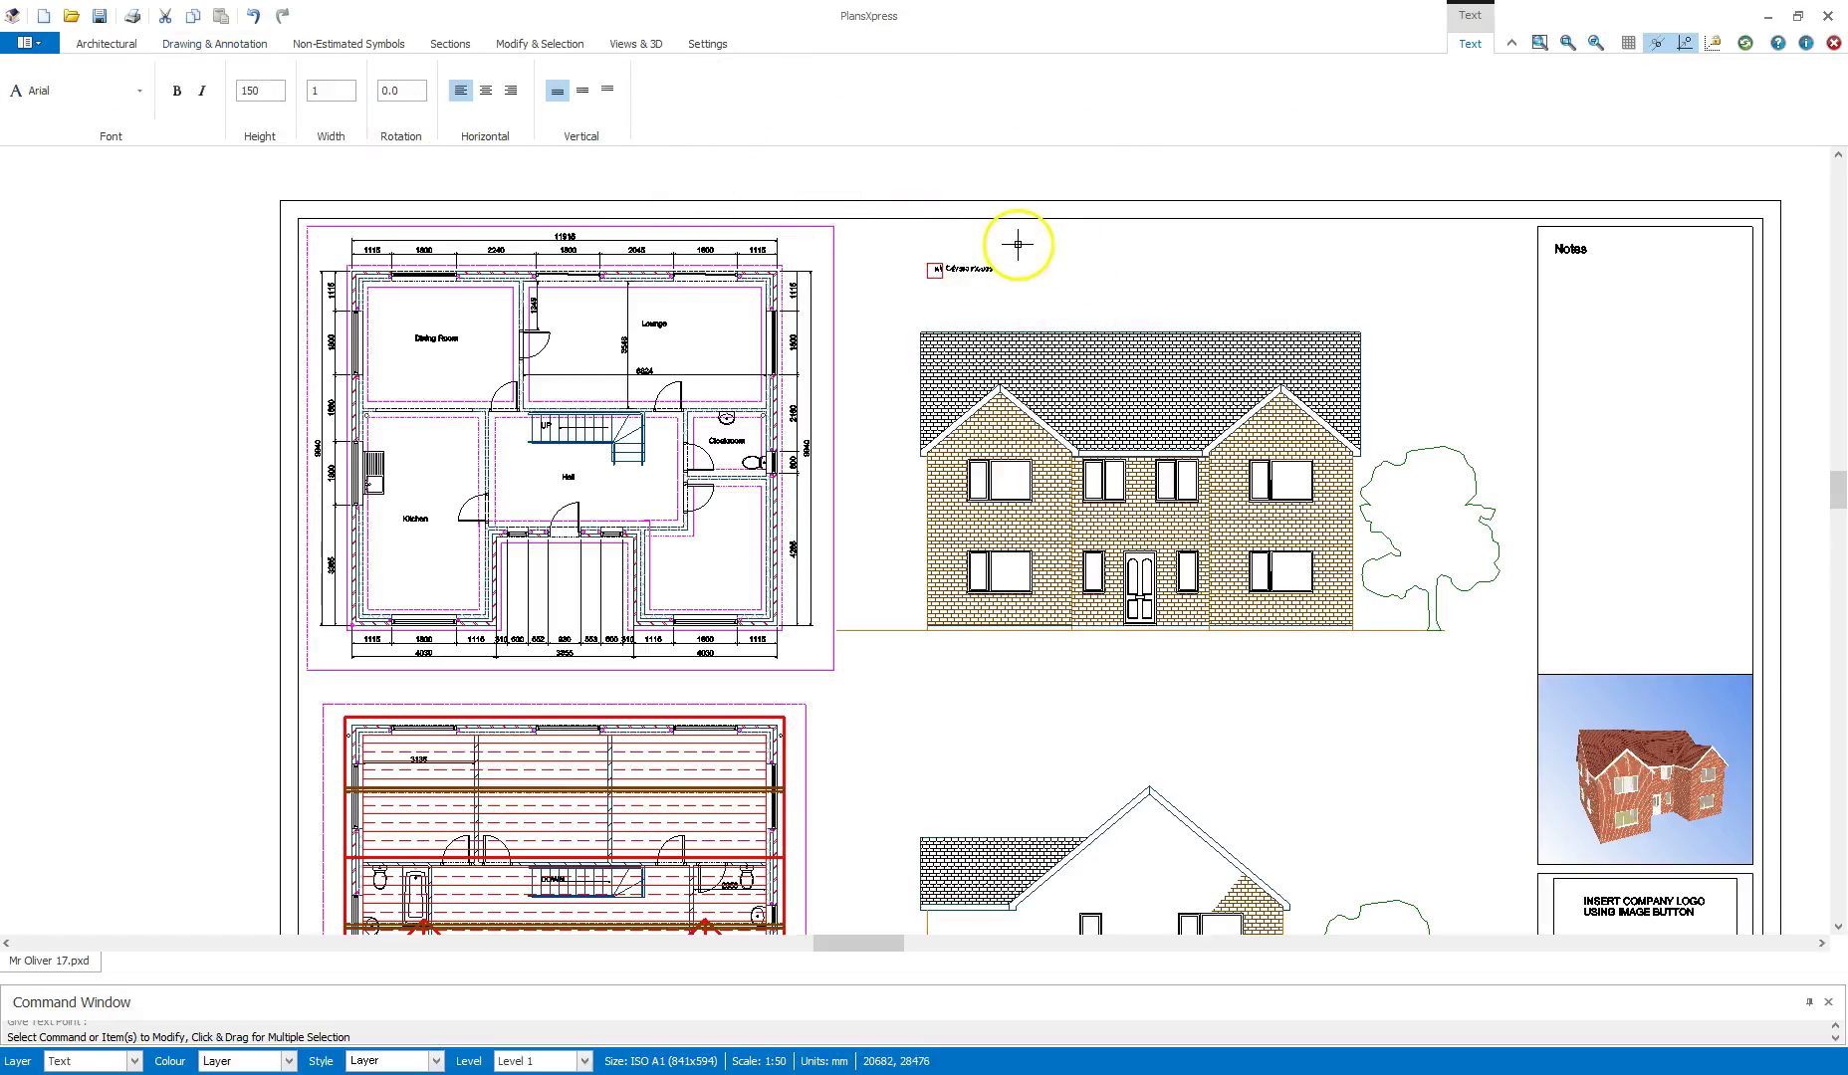
{"action": "left_click", "coordinate": [251, 92]}
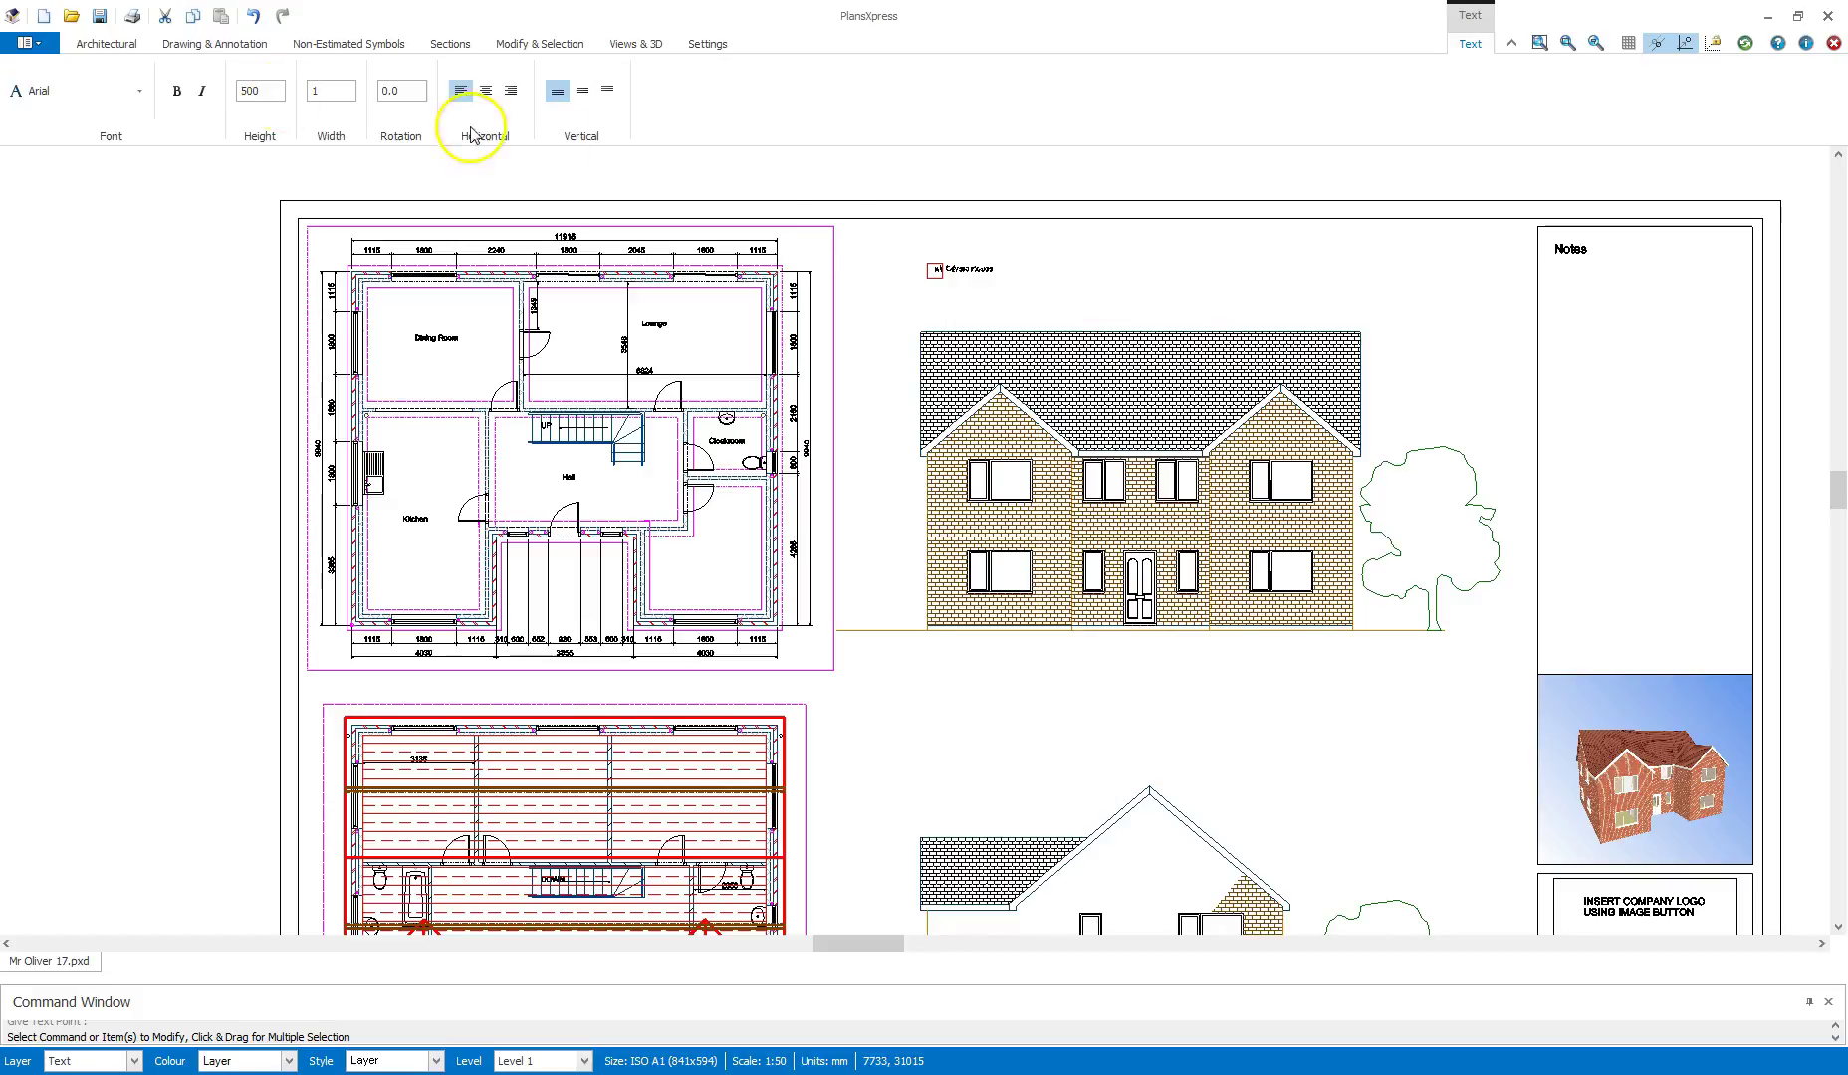
{"action": "left_click", "coordinate": [1062, 255]}
{"action": "key", "text": "Escape"}
{"action": "scroll", "coordinate": [957, 362], "scroll_direction": "down", "scroll_amount": 3}
{"action": "scroll", "coordinate": [950, 378], "scroll_direction": "up", "scroll_amount": 3}
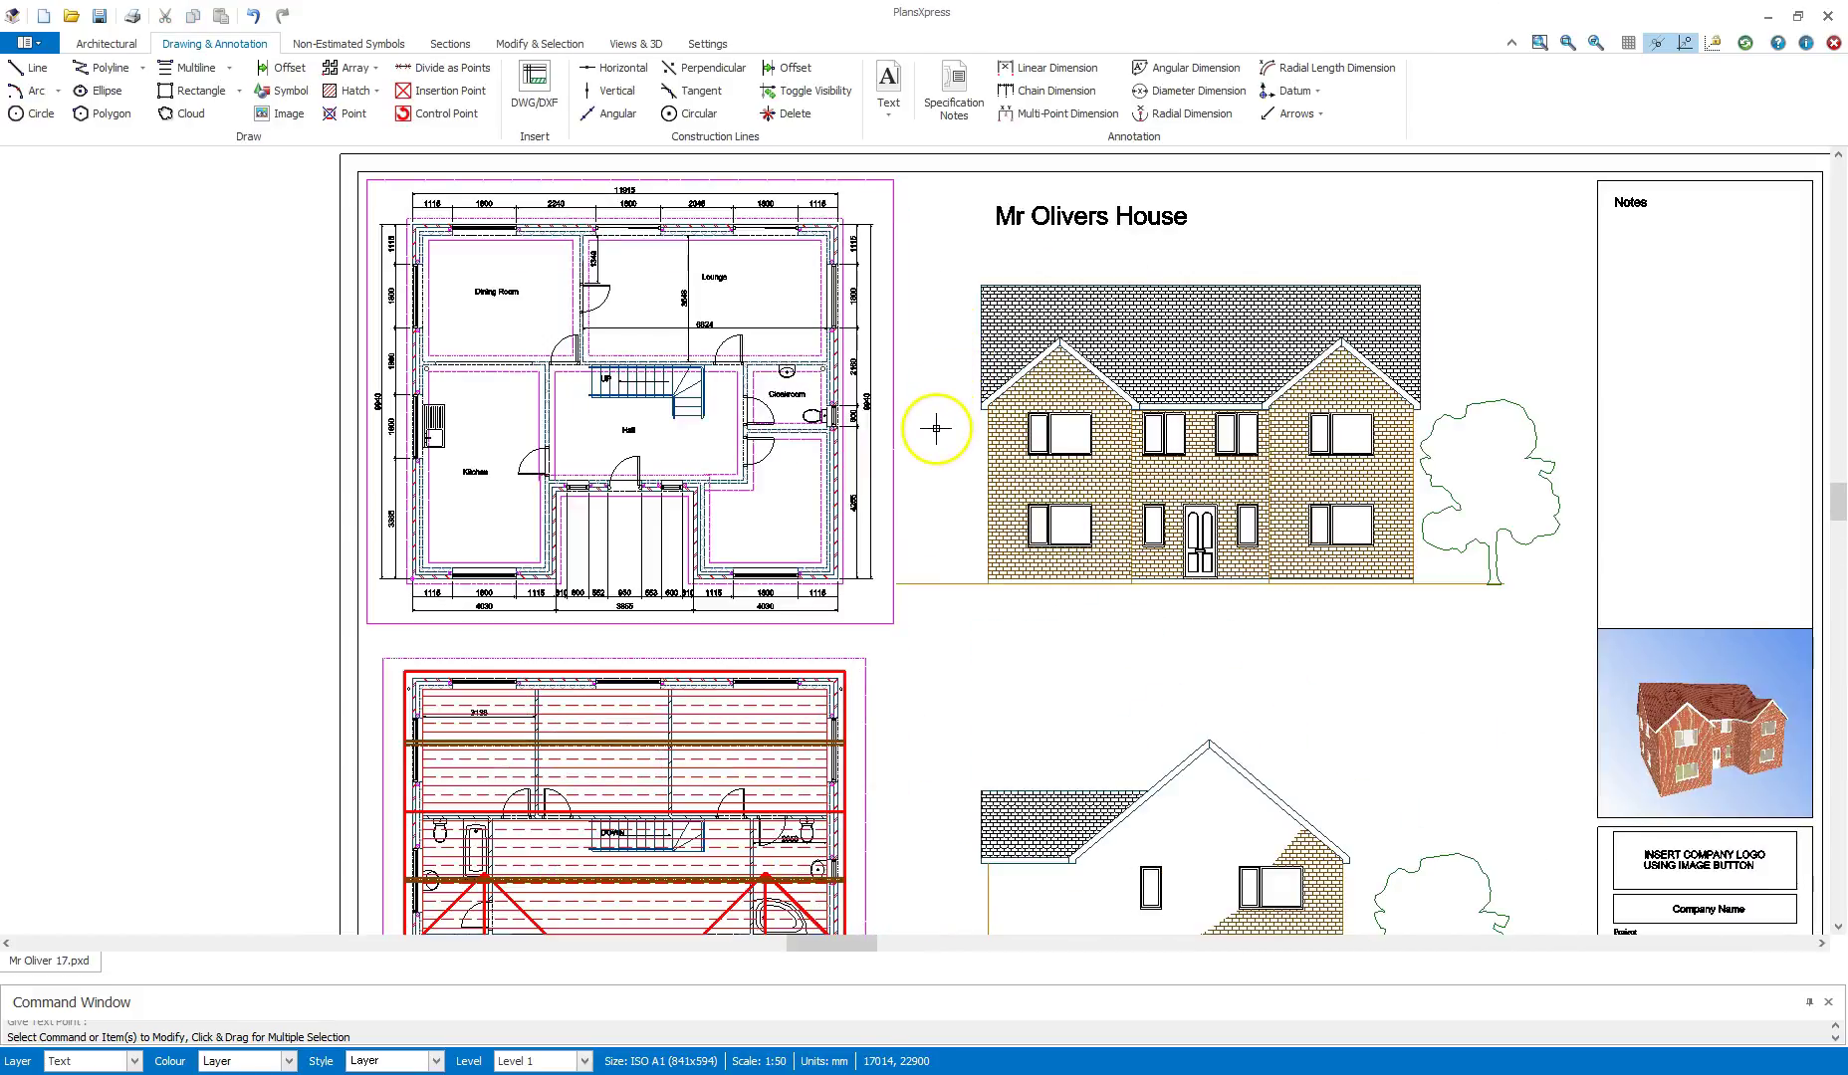
Open the Layers dialog and filter the layer list by 'roo'
{"action": "mouse_move", "coordinate": [941, 425]}
{"action": "middle_mouse_down"}
{"action": "mouse_move", "coordinate": [986, 354]}
{"action": "mouse_move", "coordinate": [961, 239]}
{"action": "mouse_move", "coordinate": [981, 217]}
{"action": "middle_mouse_up"}
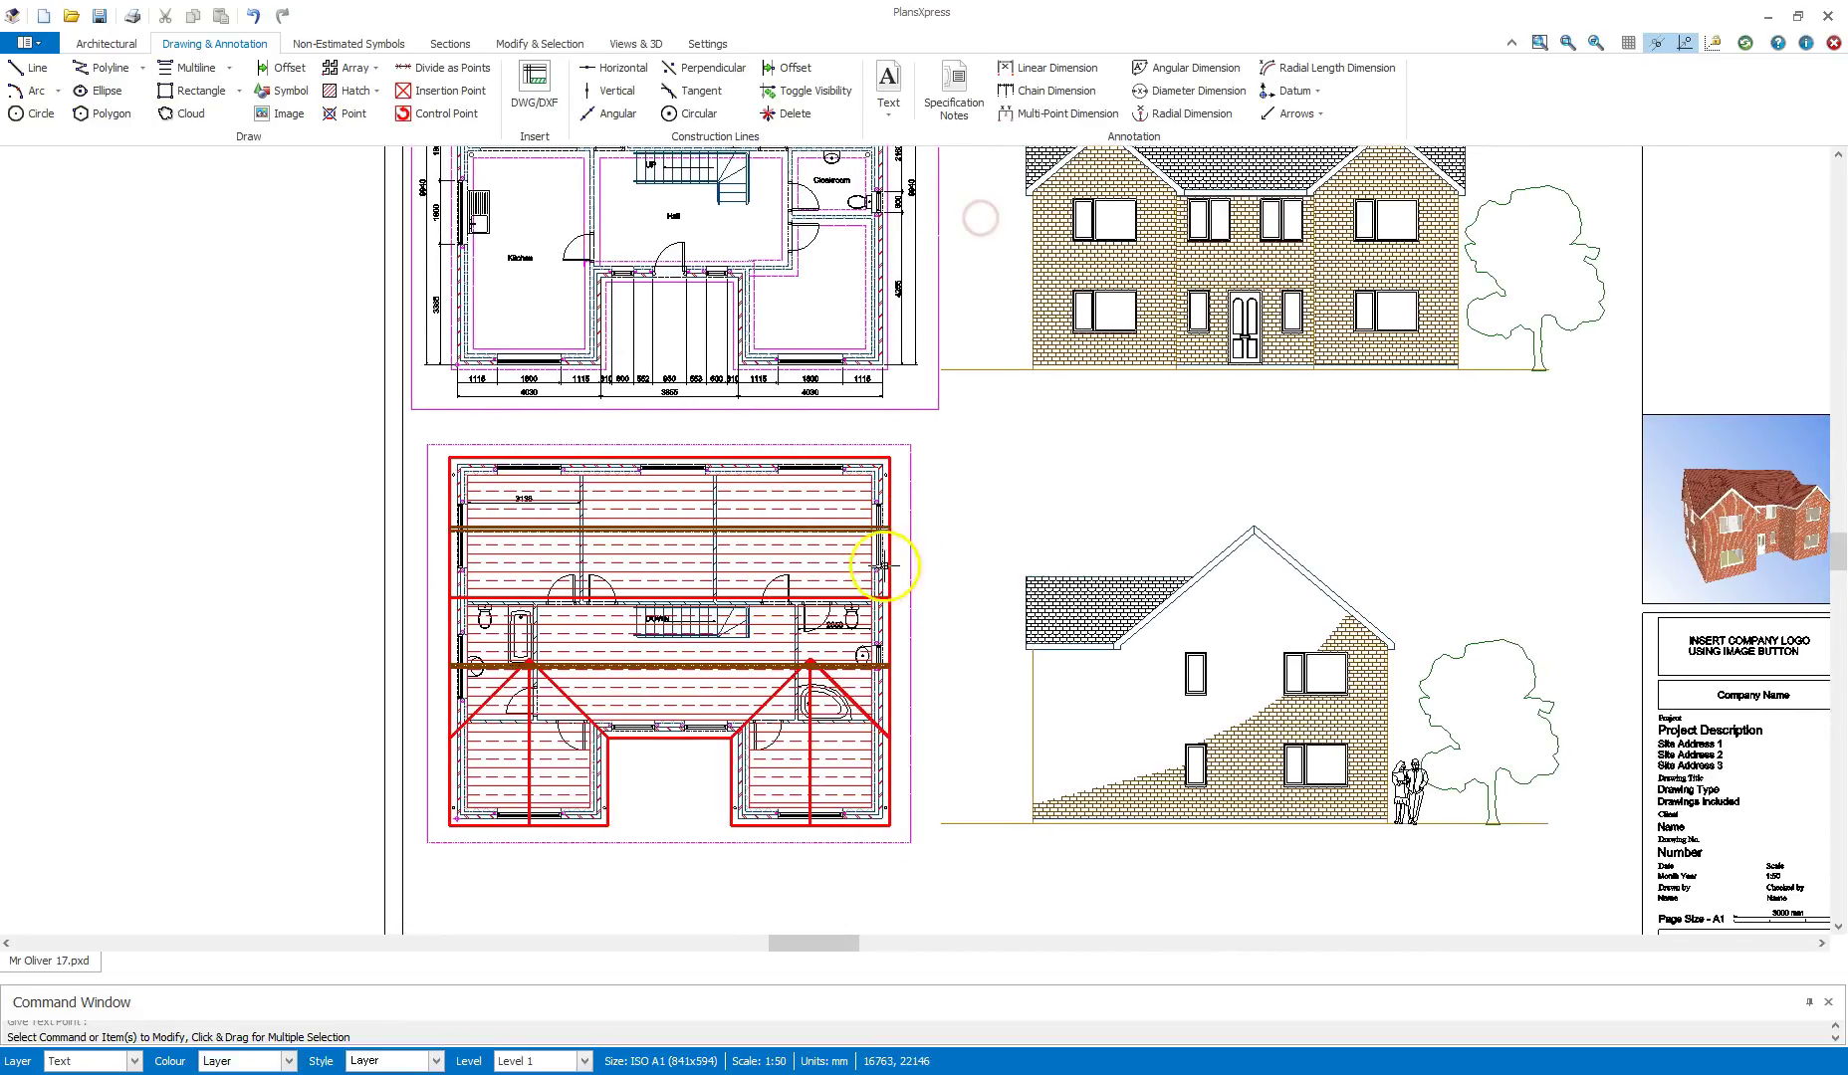
{"action": "middle_click_drag", "start_coordinate": [886, 565], "coordinate": [969, 455]}
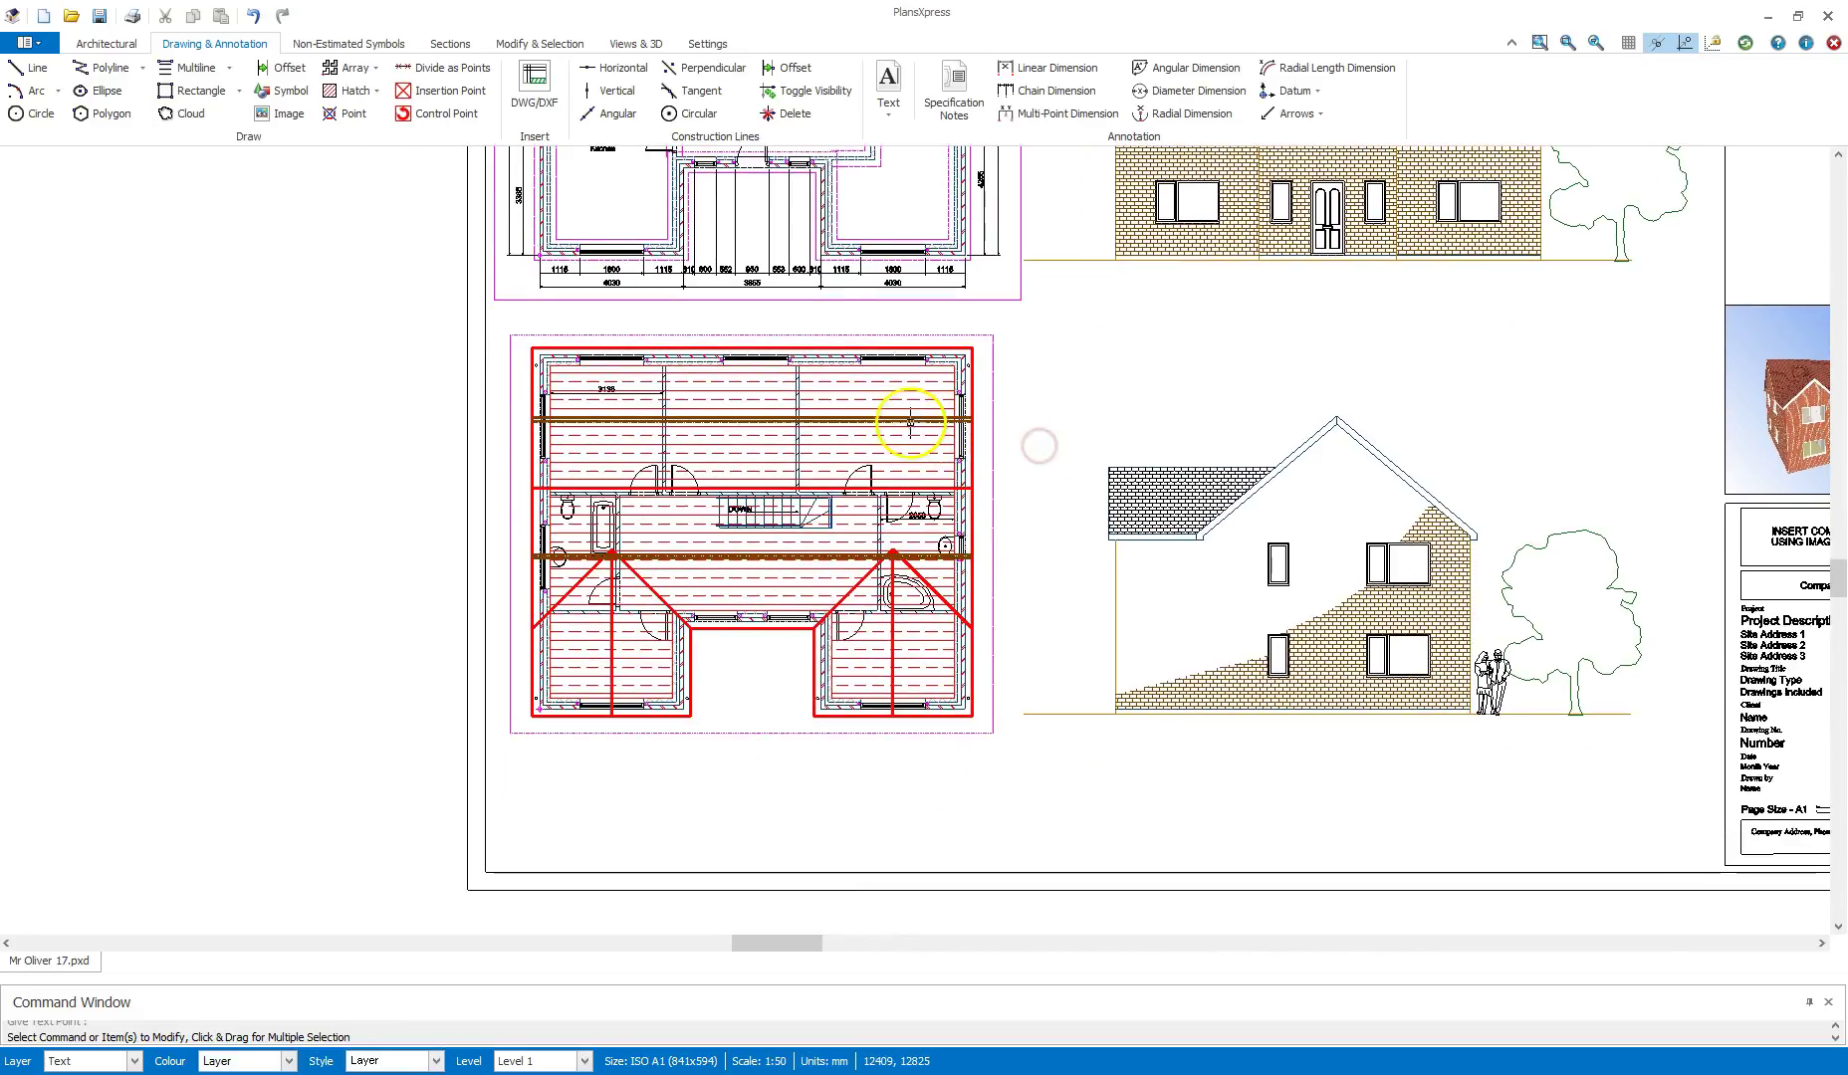
{"action": "left_click", "coordinate": [624, 45]}
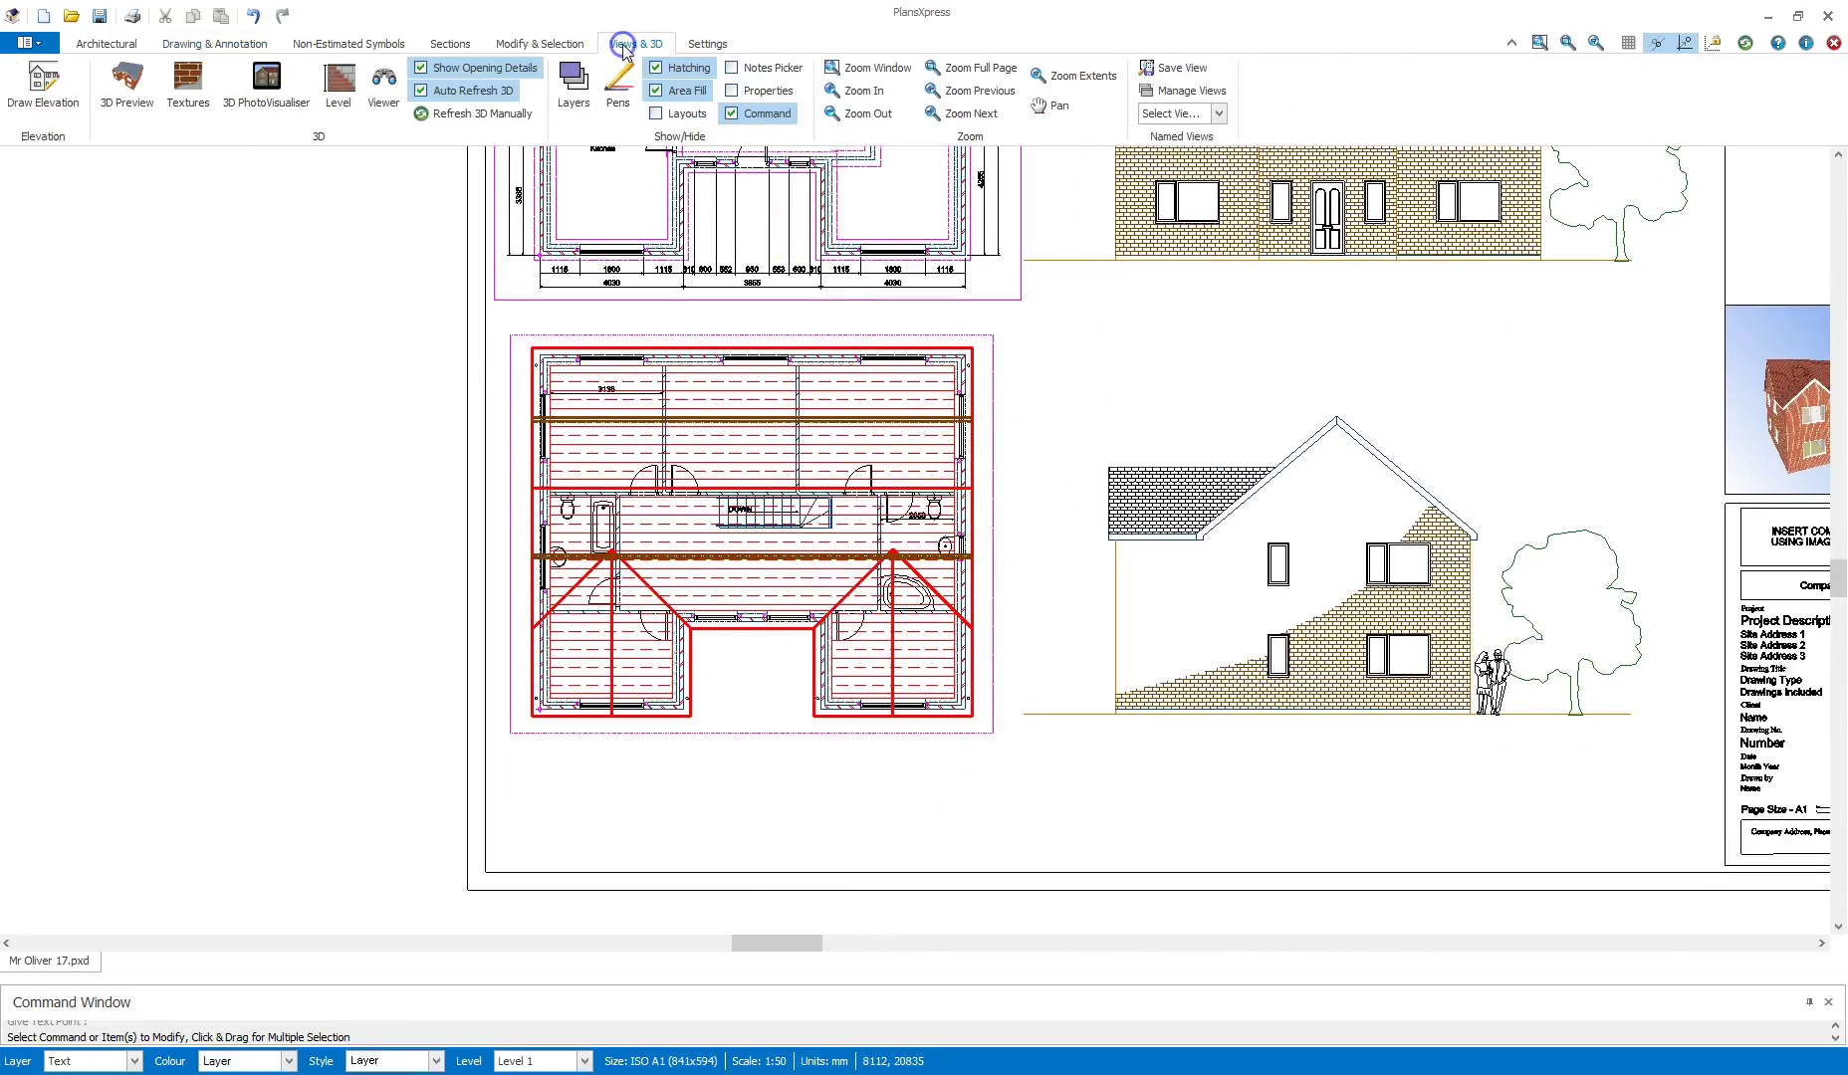
{"action": "left_click", "coordinate": [582, 97]}
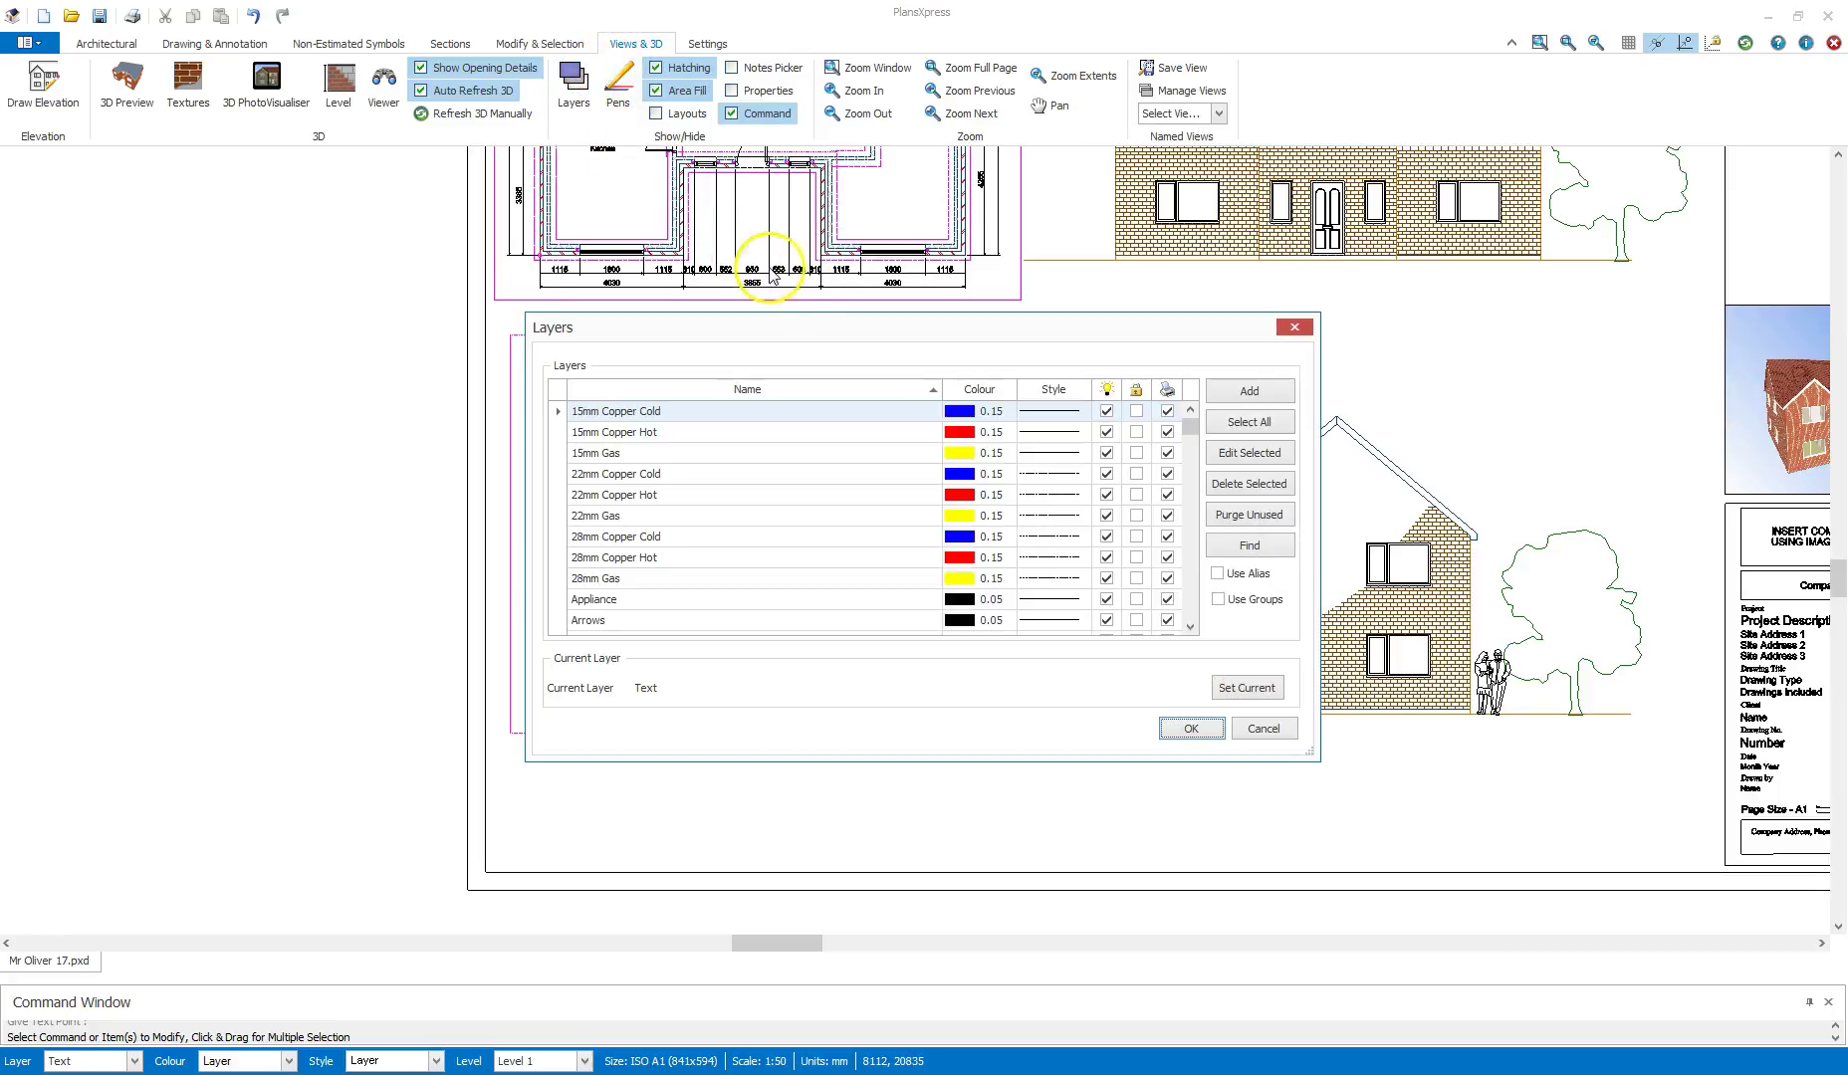
{"action": "left_click_drag", "start_coordinate": [831, 330], "coordinate": [1054, 269]}
{"action": "left_click", "coordinate": [1413, 477]}
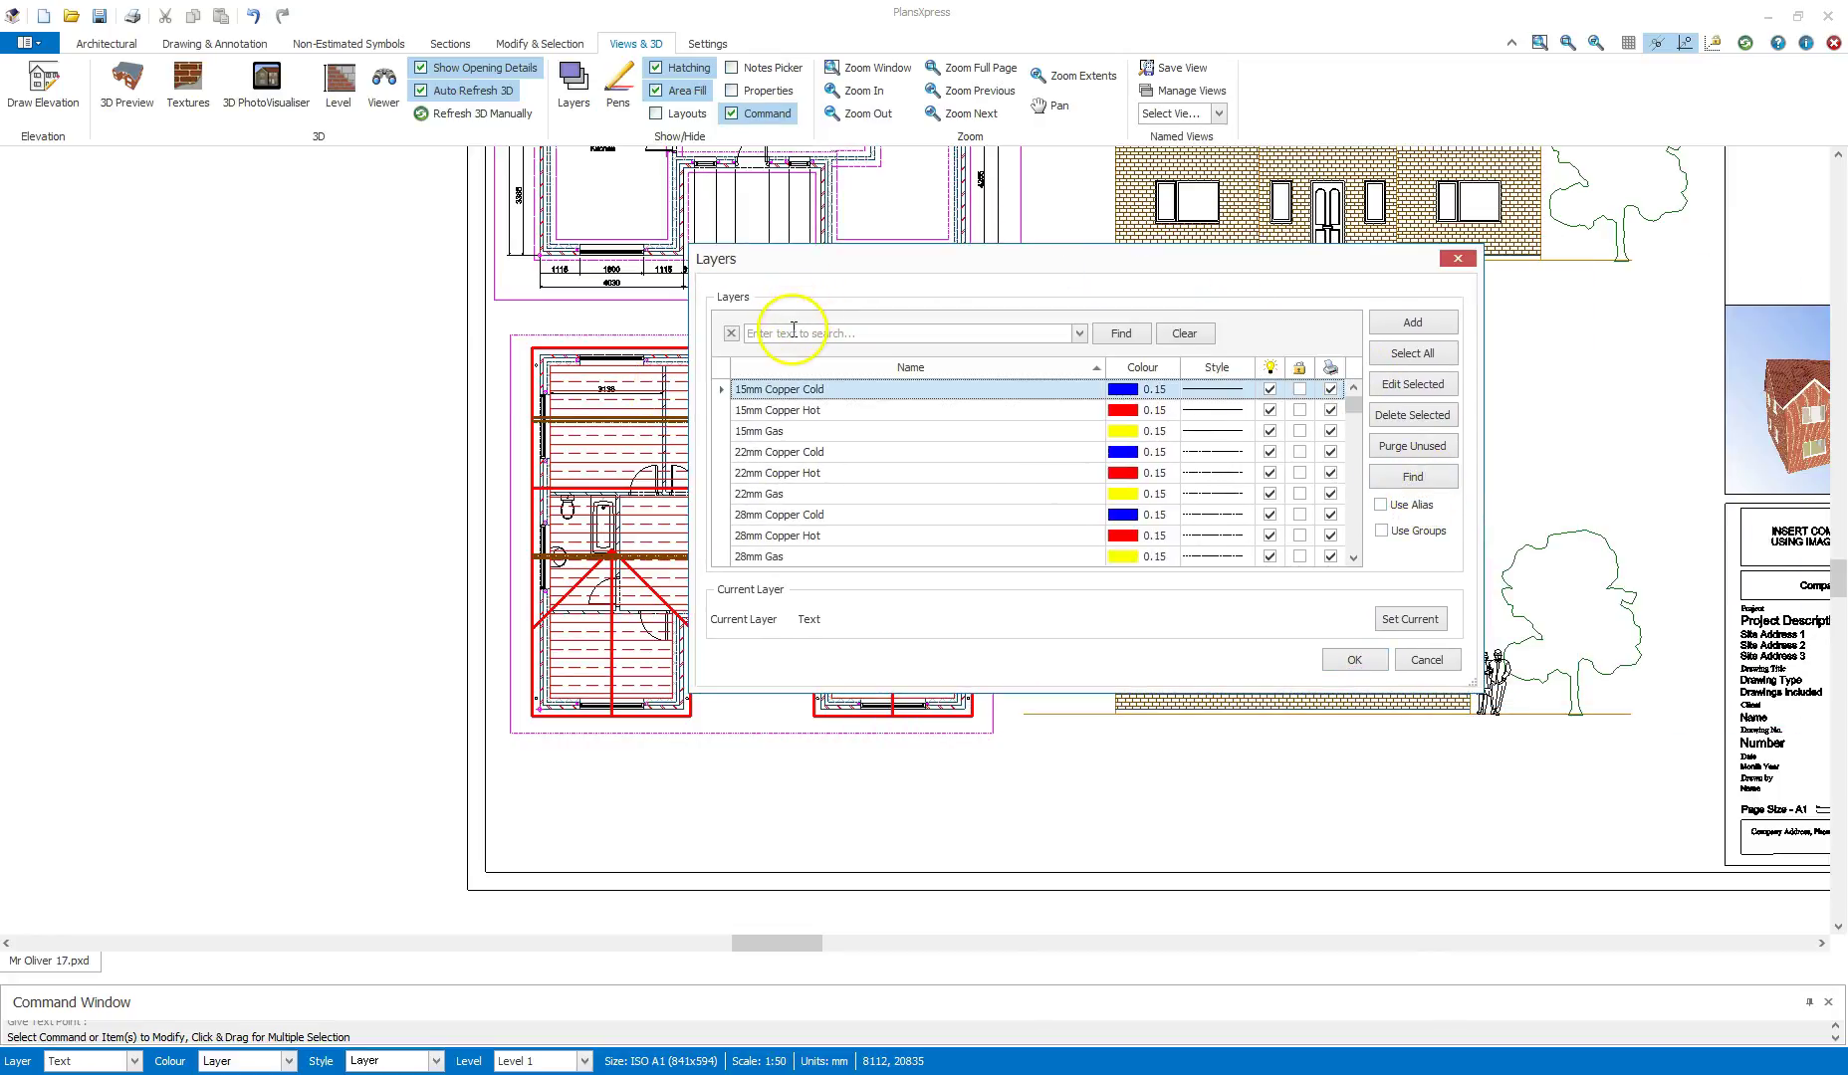
{"action": "left_click", "coordinate": [791, 331]}
{"action": "type", "text": "roof"}
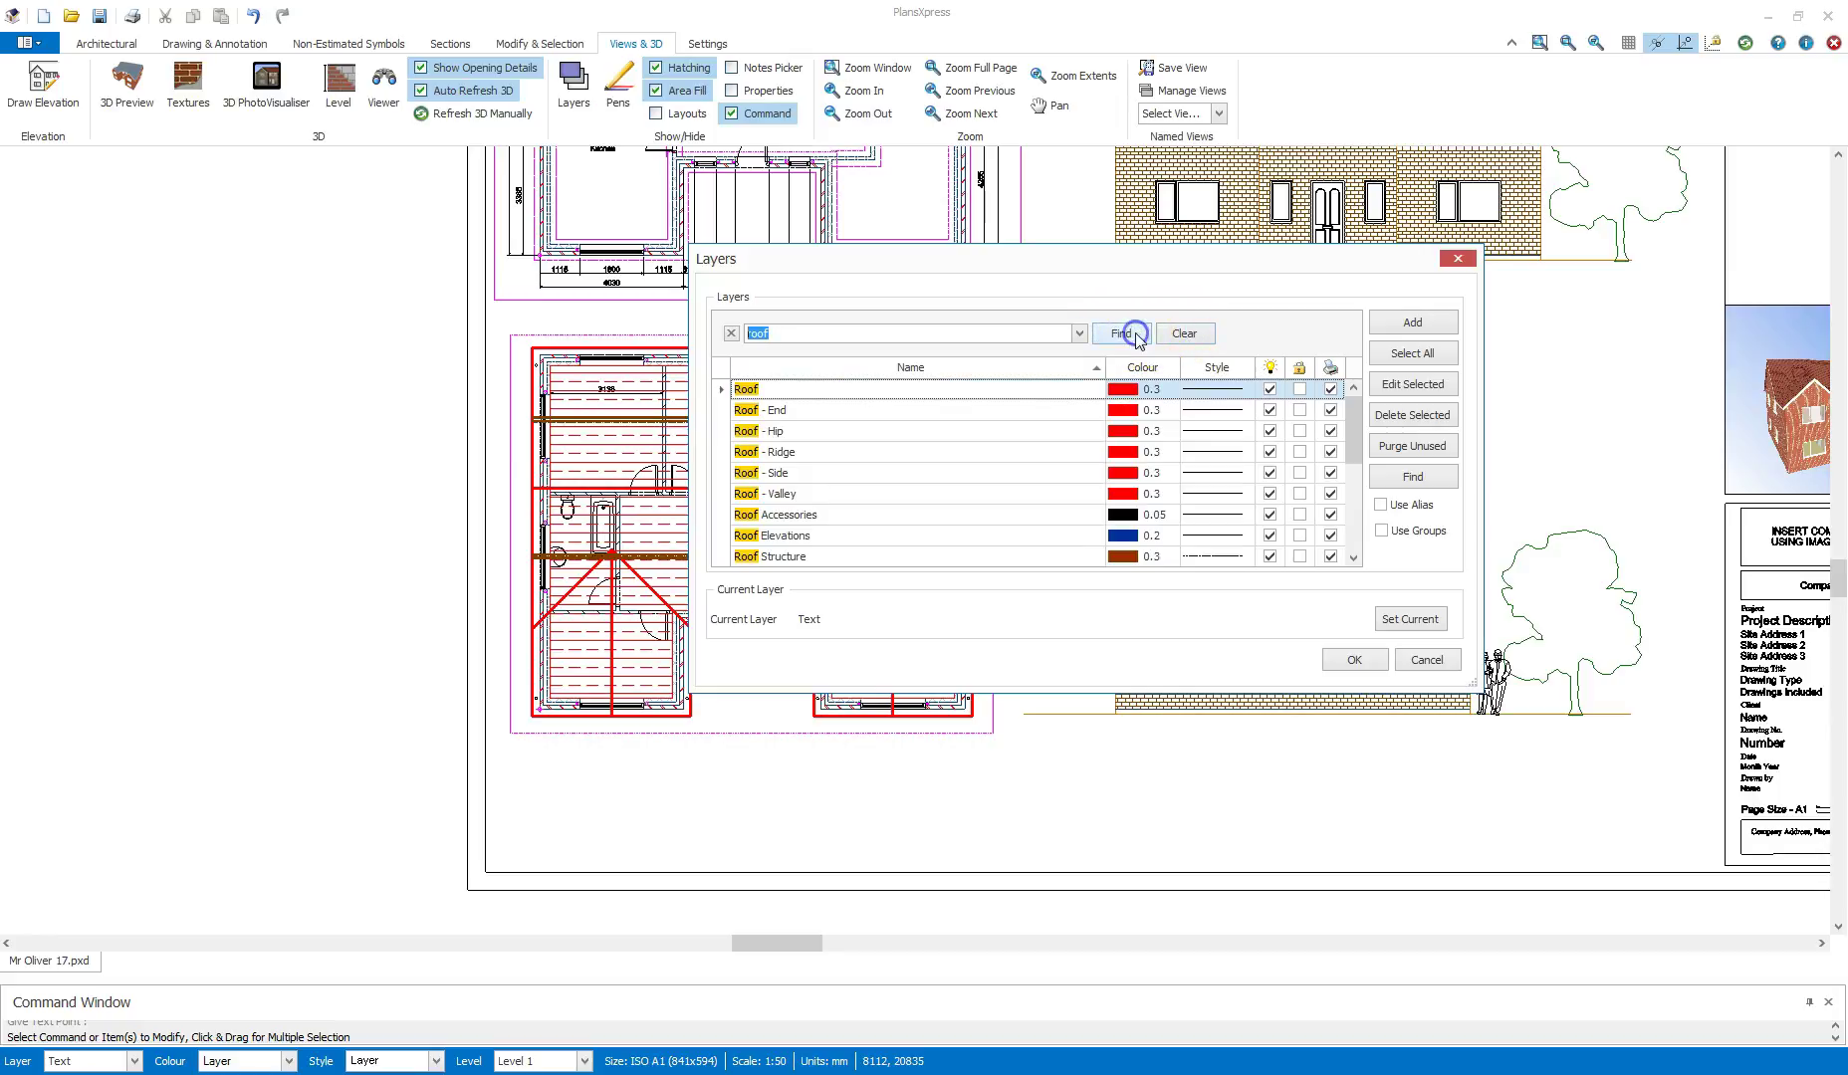
Hide the Roof, Roof - End, Hip, Ridge, Side and Valley layers
{"action": "left_click", "coordinate": [1269, 388]}
{"action": "left_click", "coordinate": [1272, 410]}
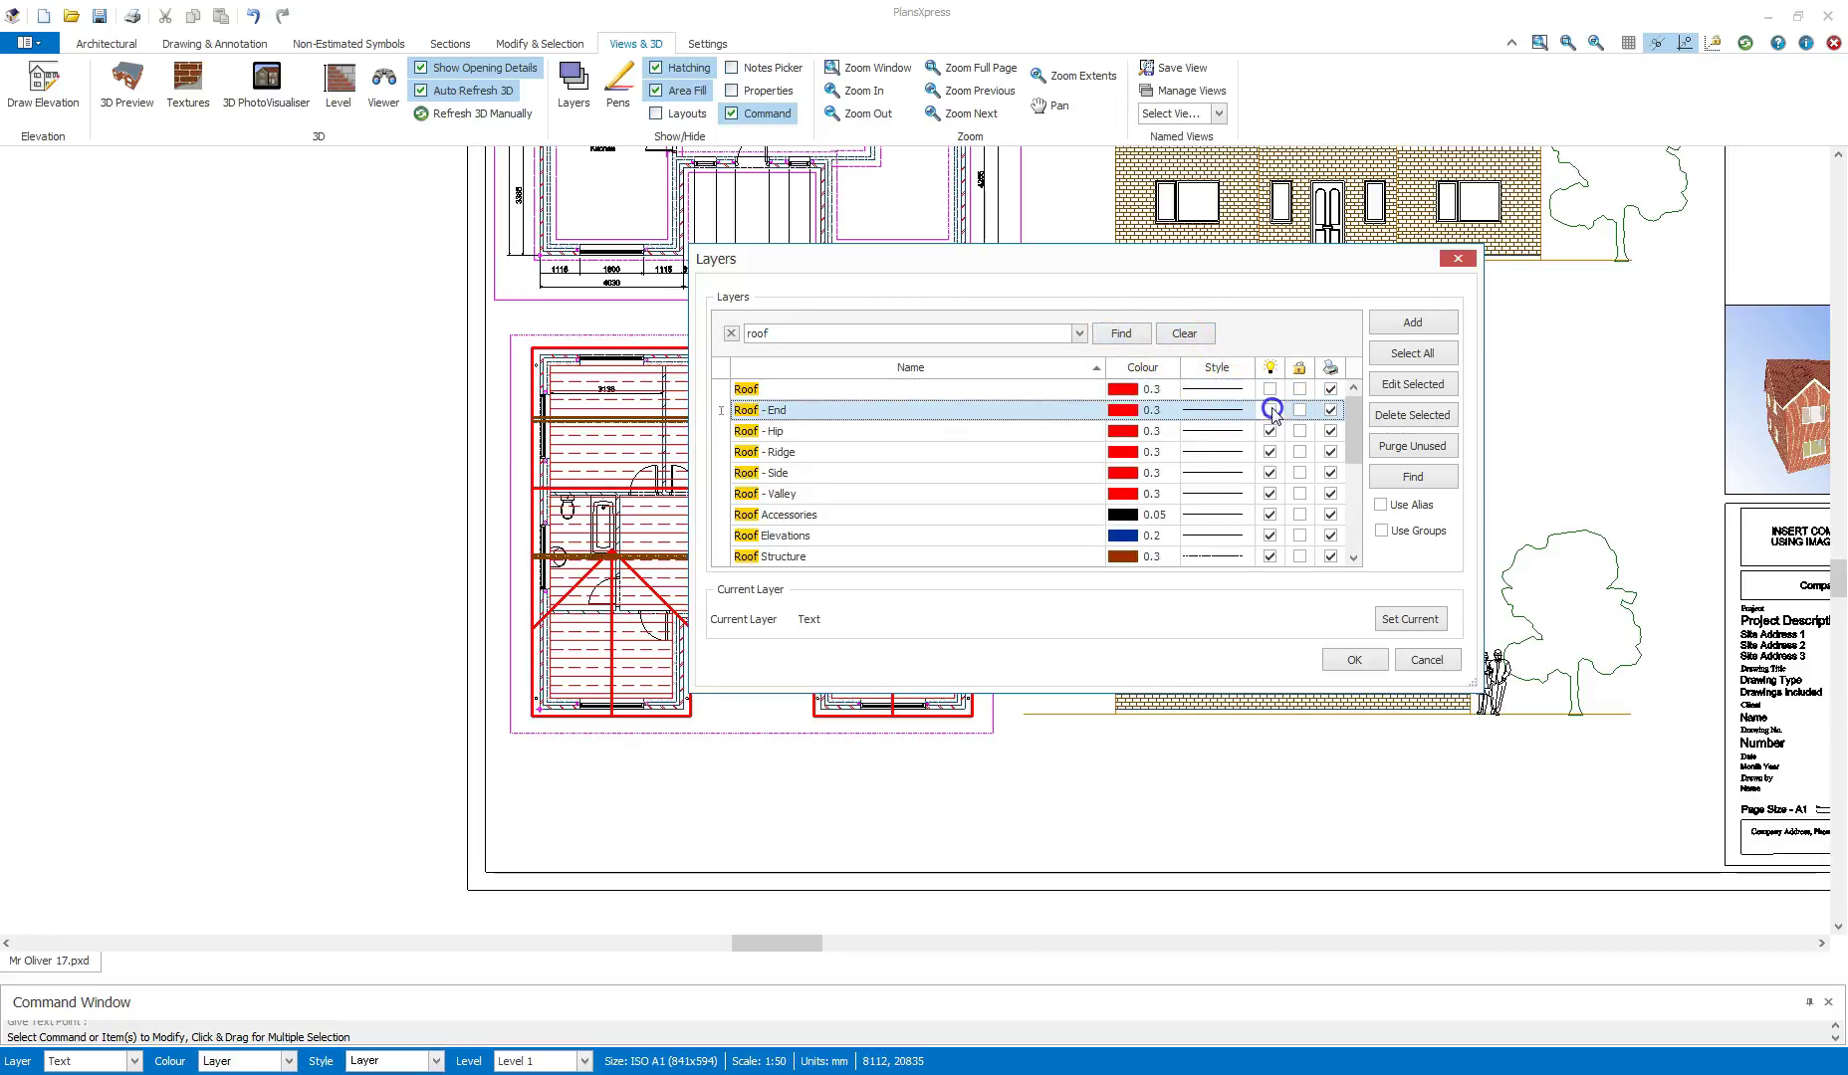
{"action": "left_click", "coordinate": [1271, 432]}
{"action": "left_click", "coordinate": [1272, 452]}
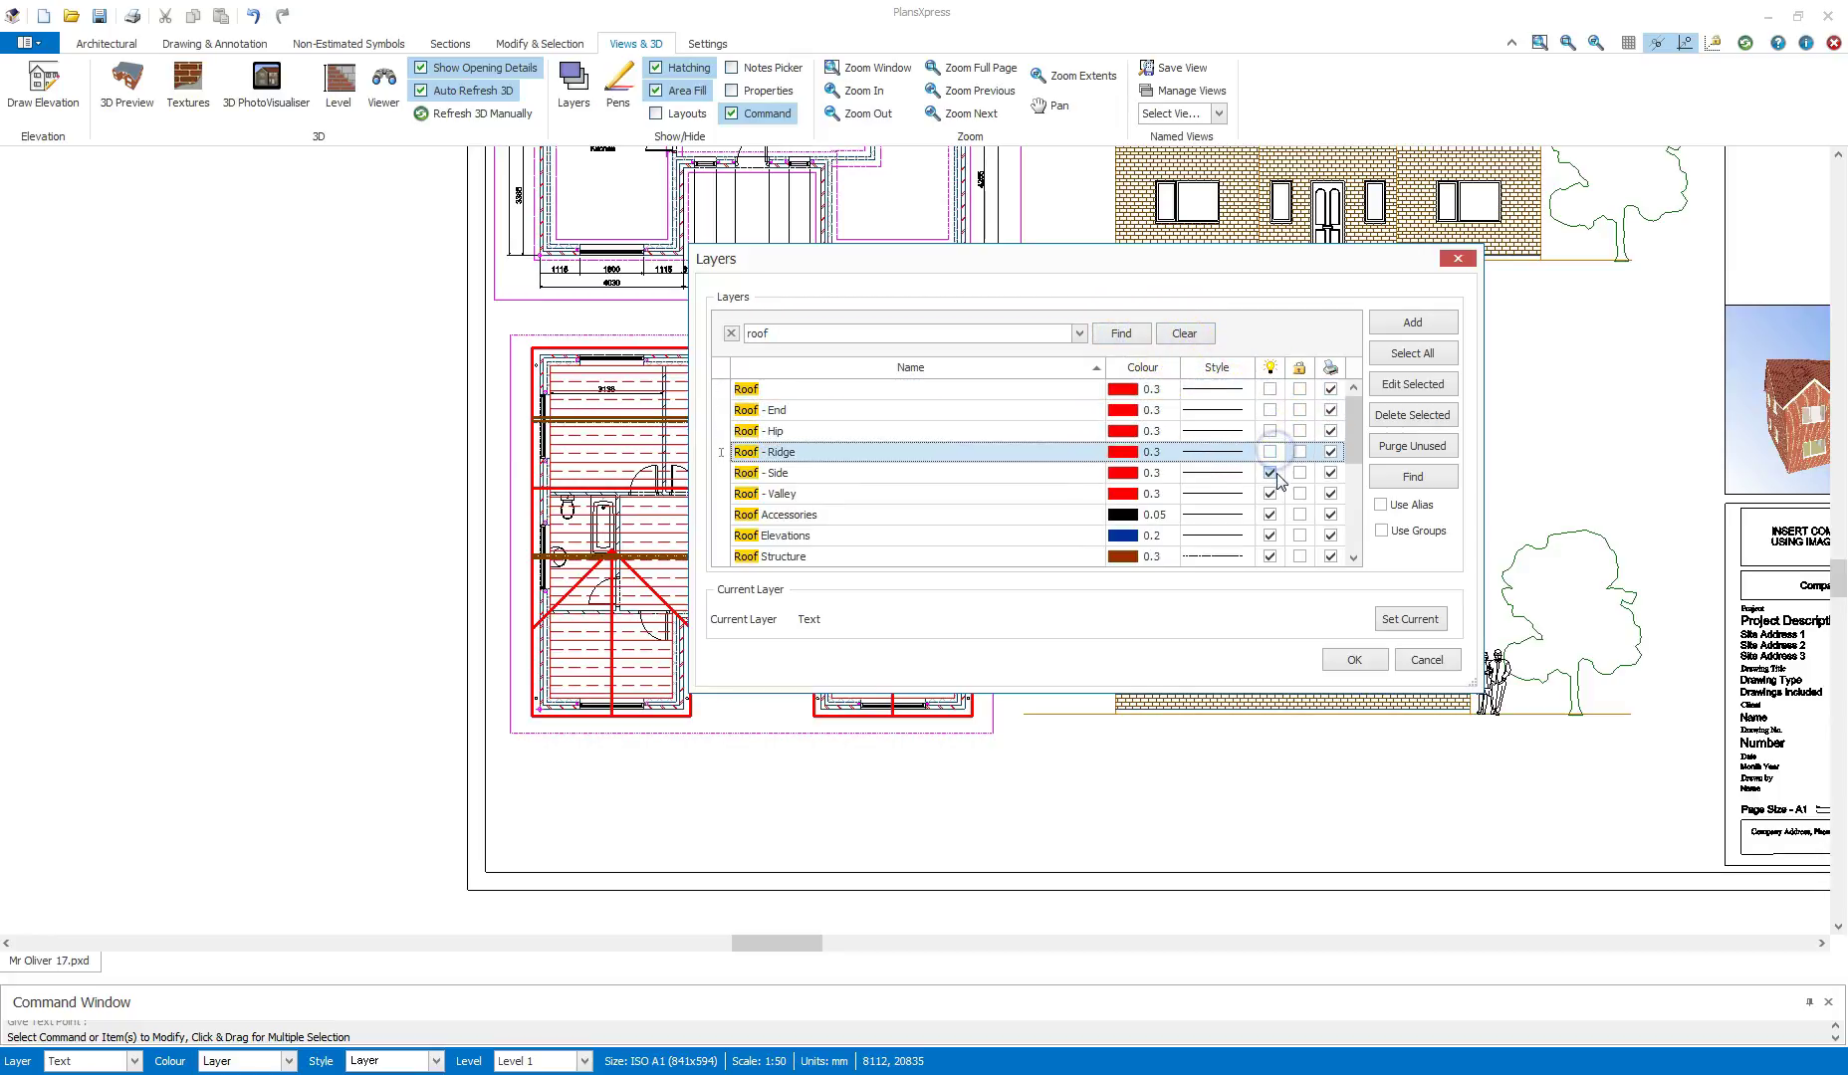
{"action": "left_click", "coordinate": [1270, 473]}
{"action": "left_click", "coordinate": [1270, 494]}
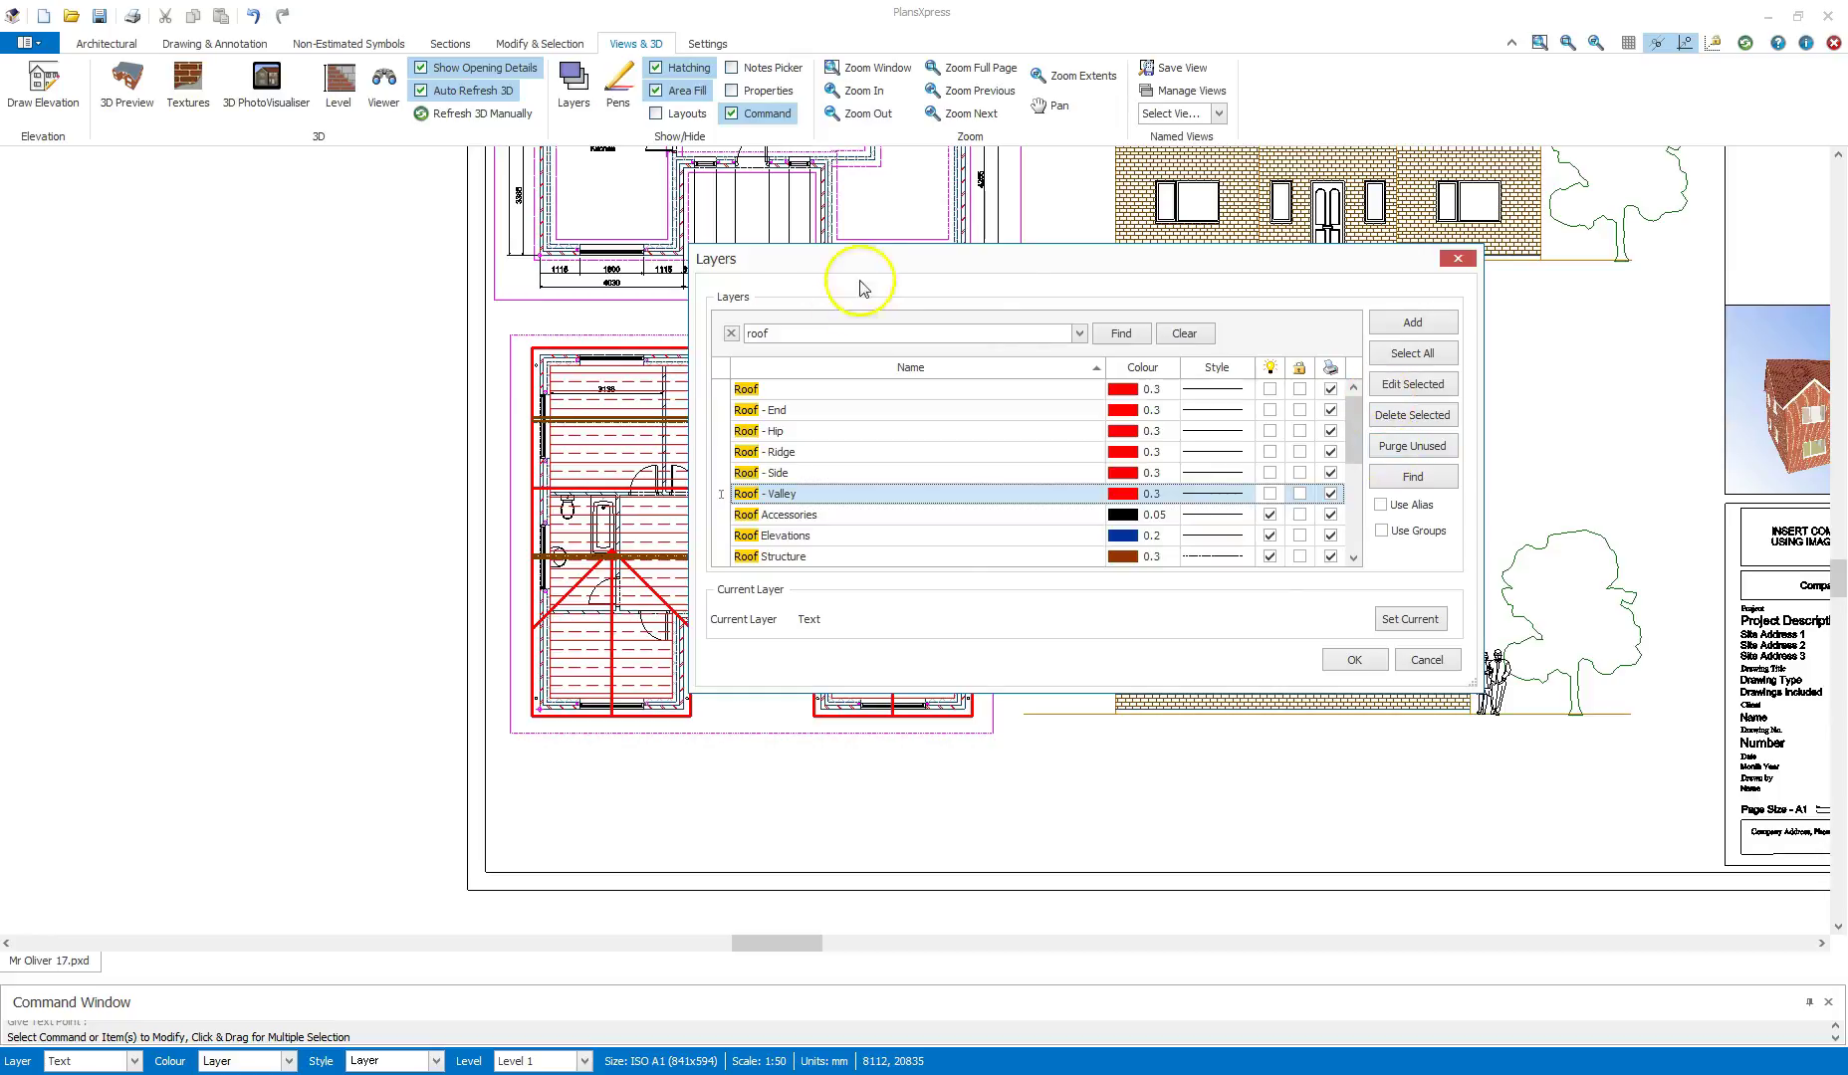
Search the layers for 'ceiling' and hide the Ceiling layer
{"action": "left_click", "coordinate": [1183, 333]}
{"action": "left_click", "coordinate": [958, 333]}
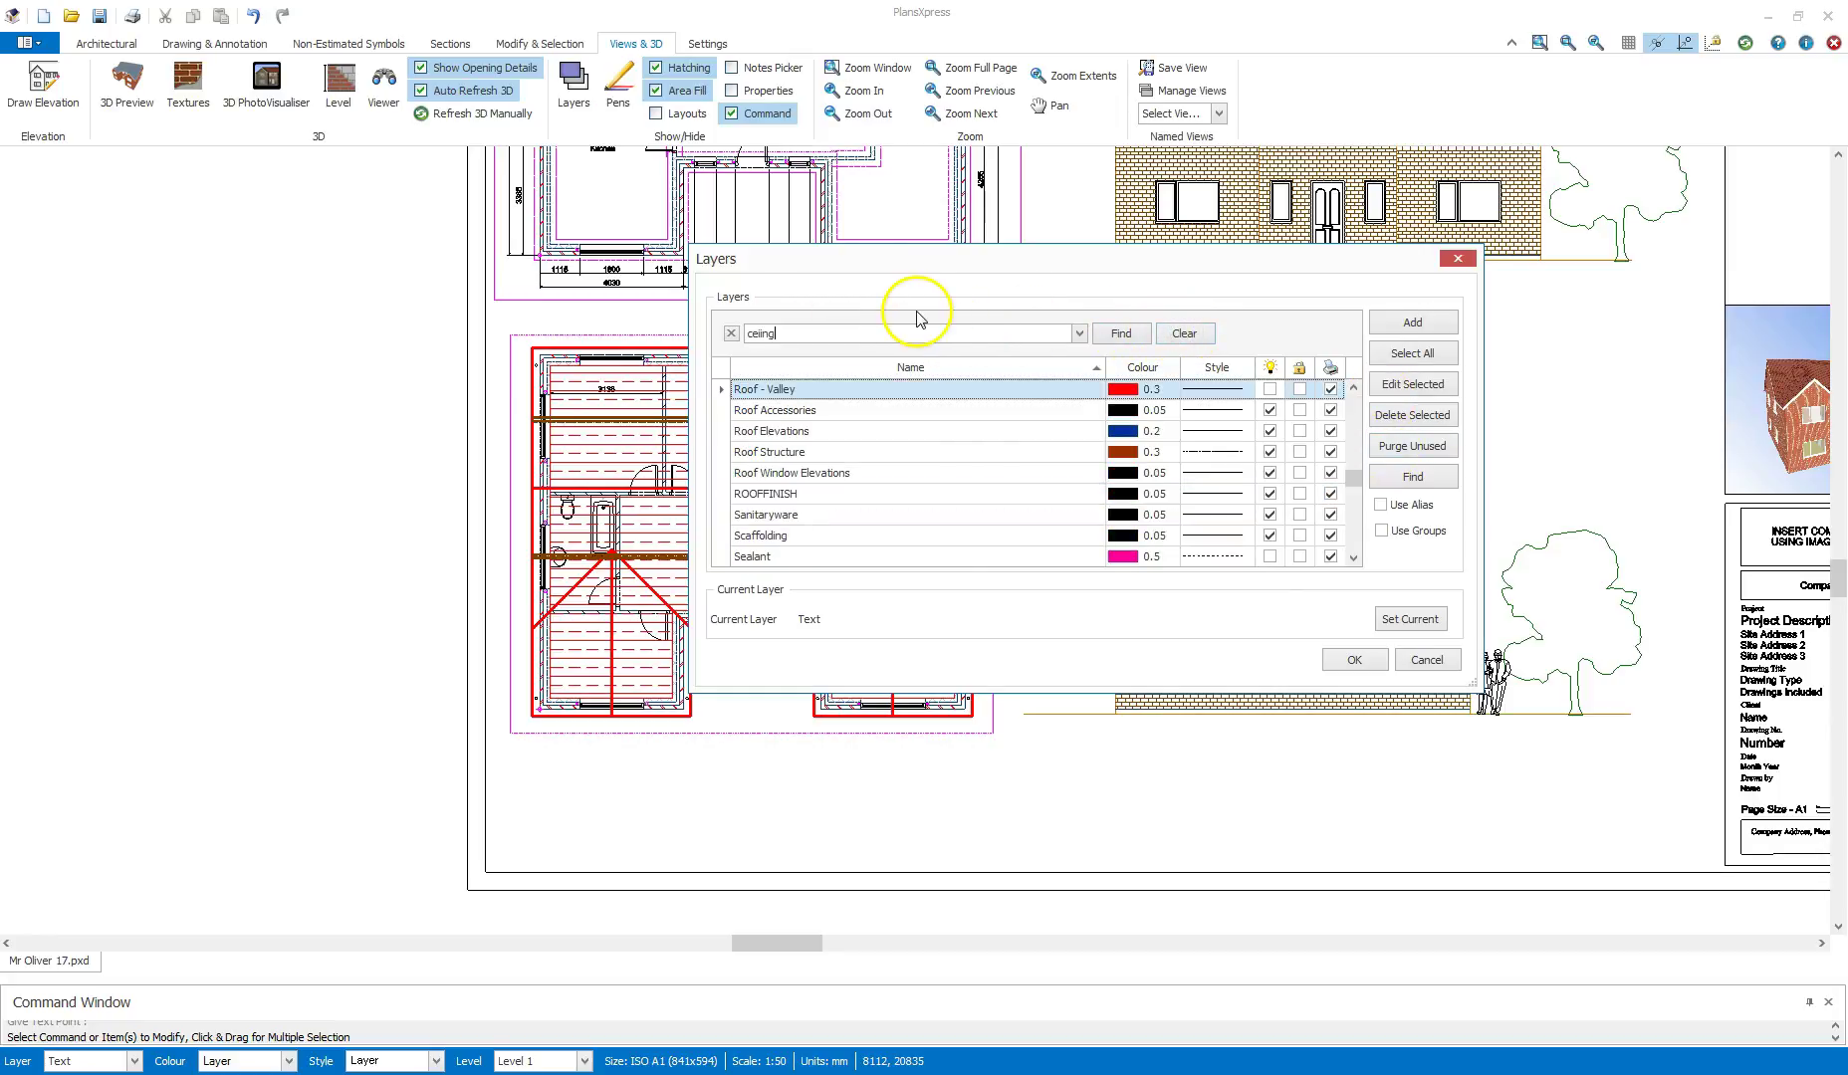
{"action": "type", "text": "ceiing"}
{"action": "key", "text": "BackSpace"}
{"action": "key", "text": "BackSpace"}
{"action": "key", "text": "BackSpace"}
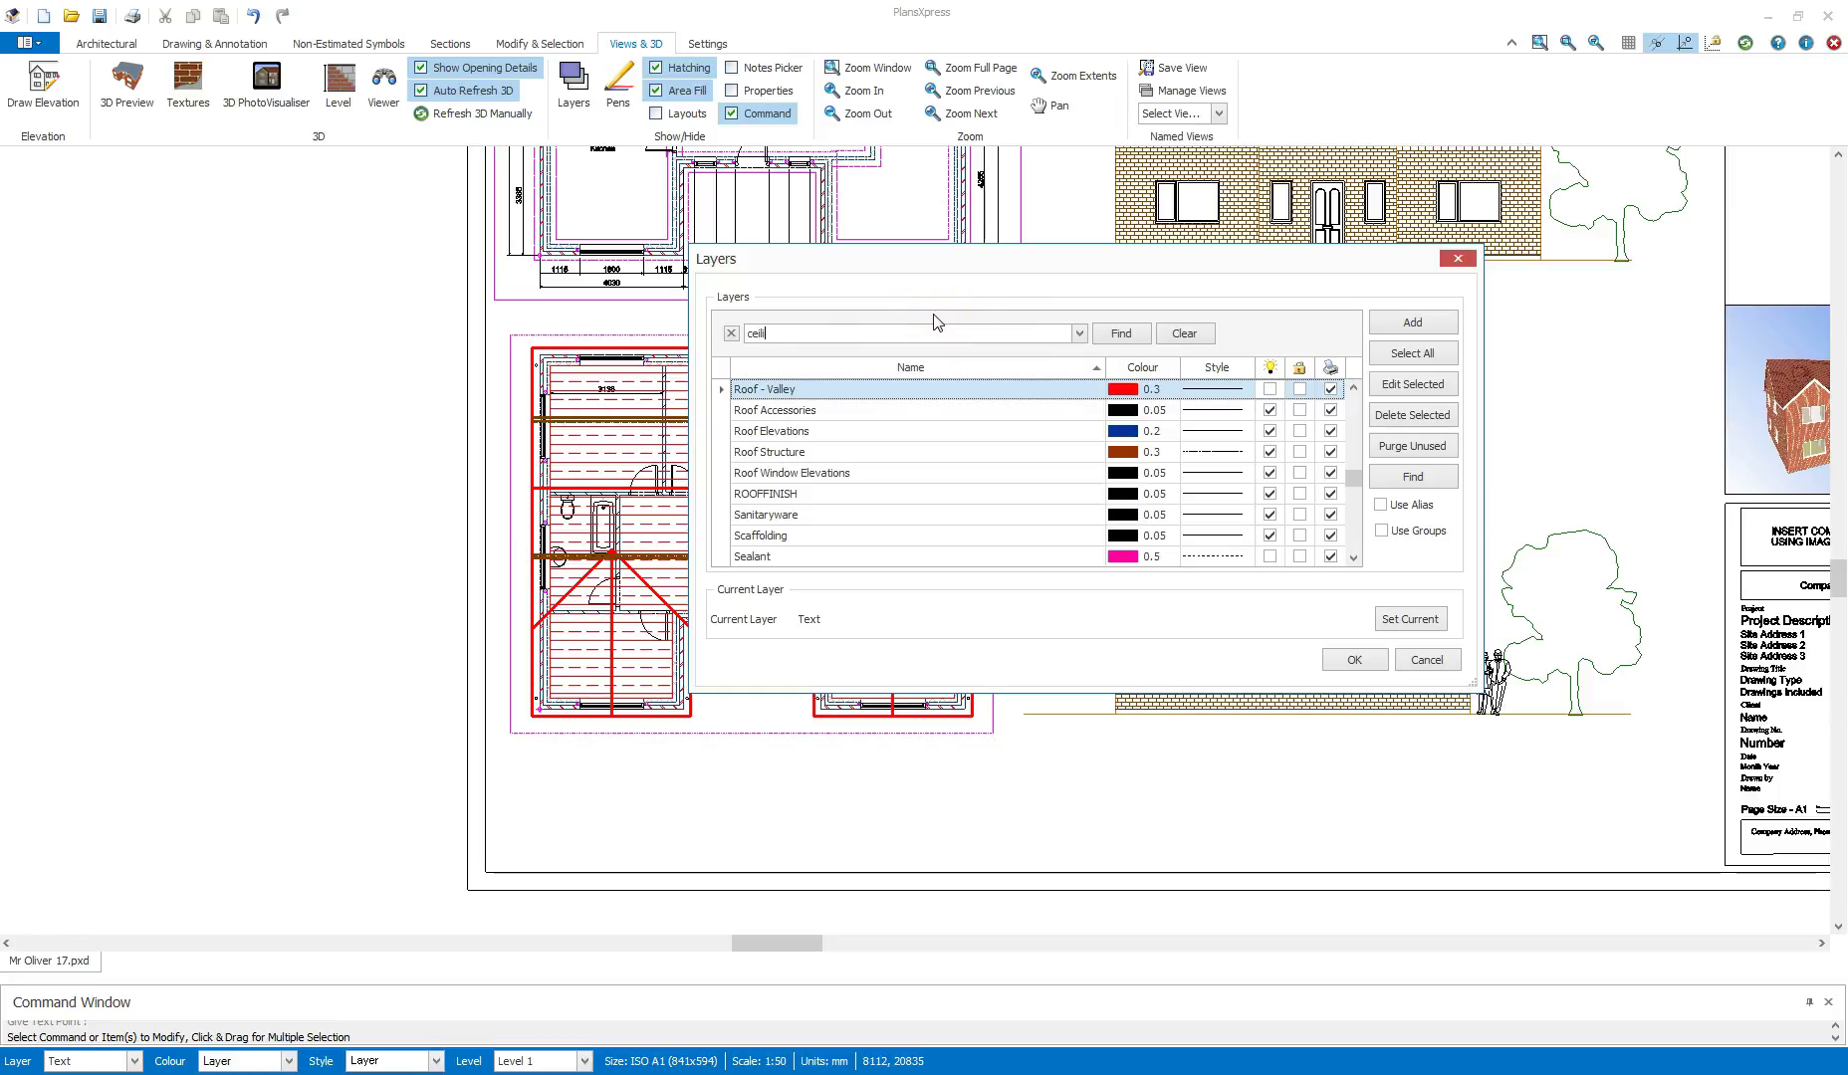
{"action": "type", "text": "ling"}
{"action": "left_click", "coordinate": [1128, 336]}
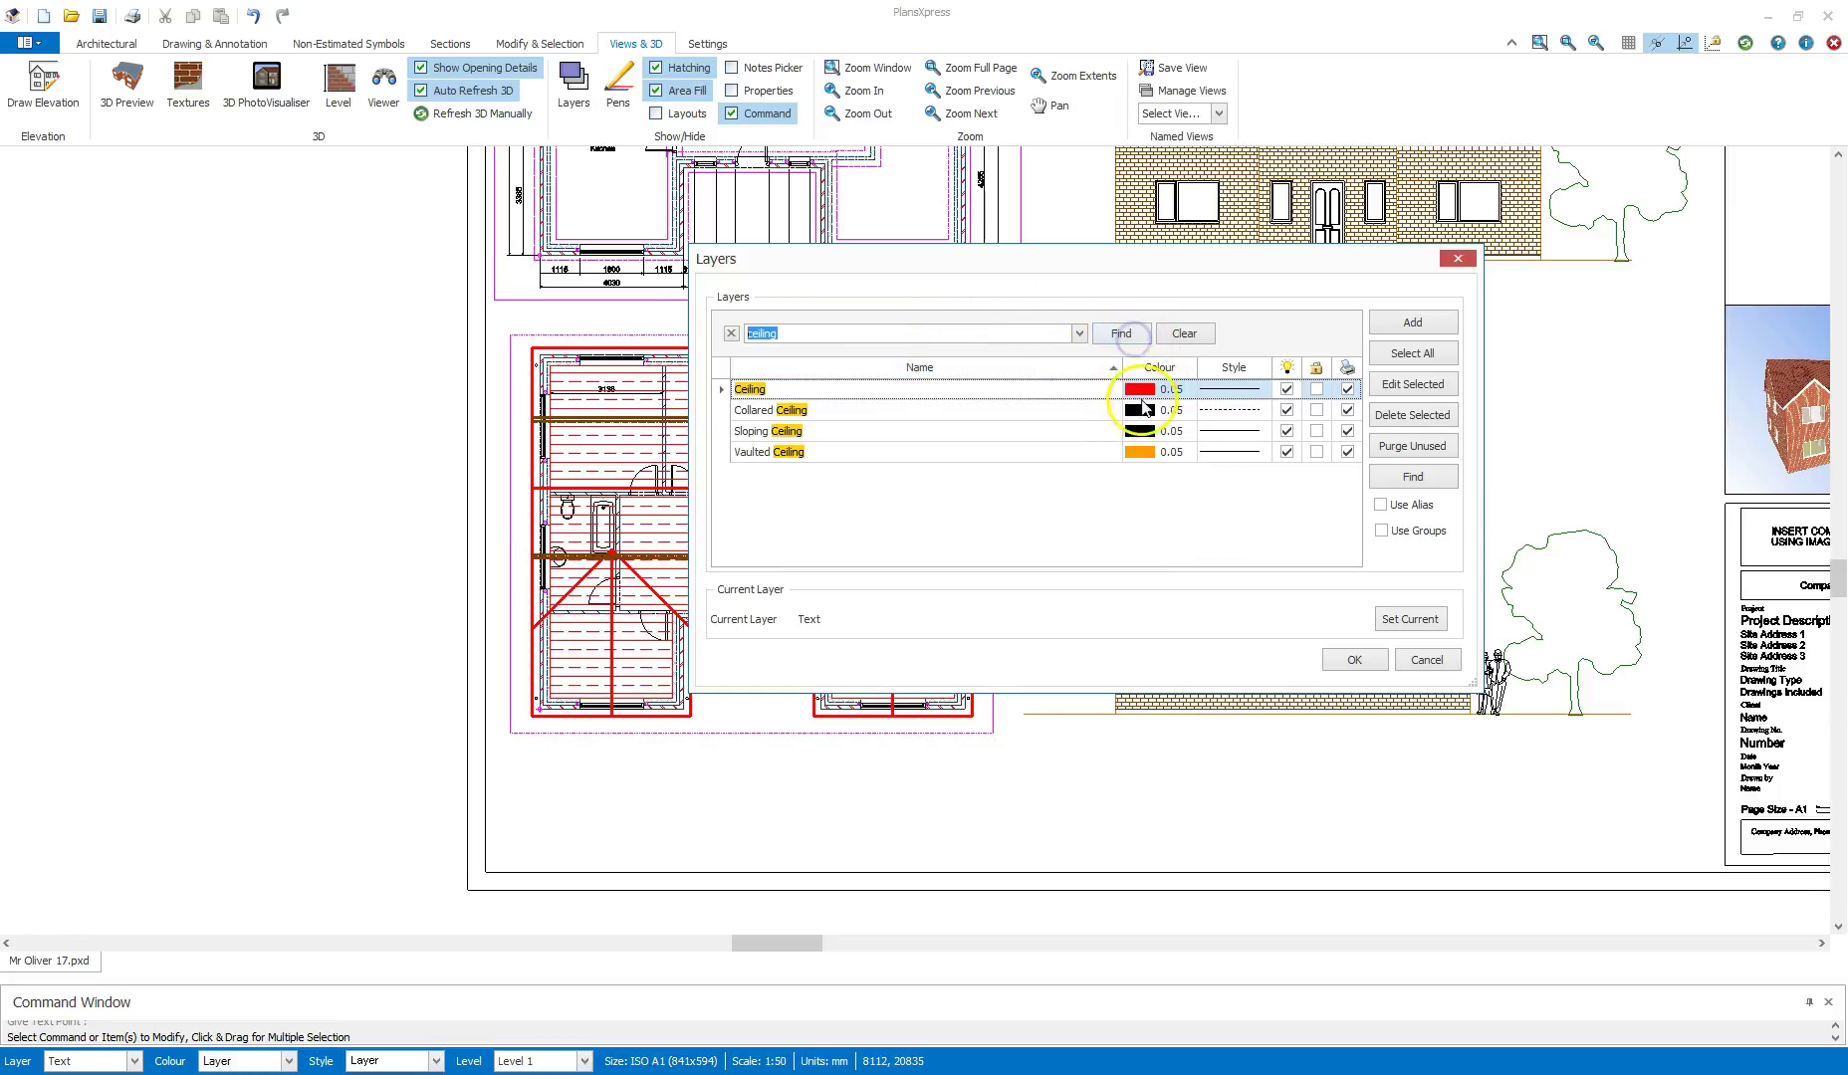
{"action": "left_click", "coordinate": [1288, 391]}
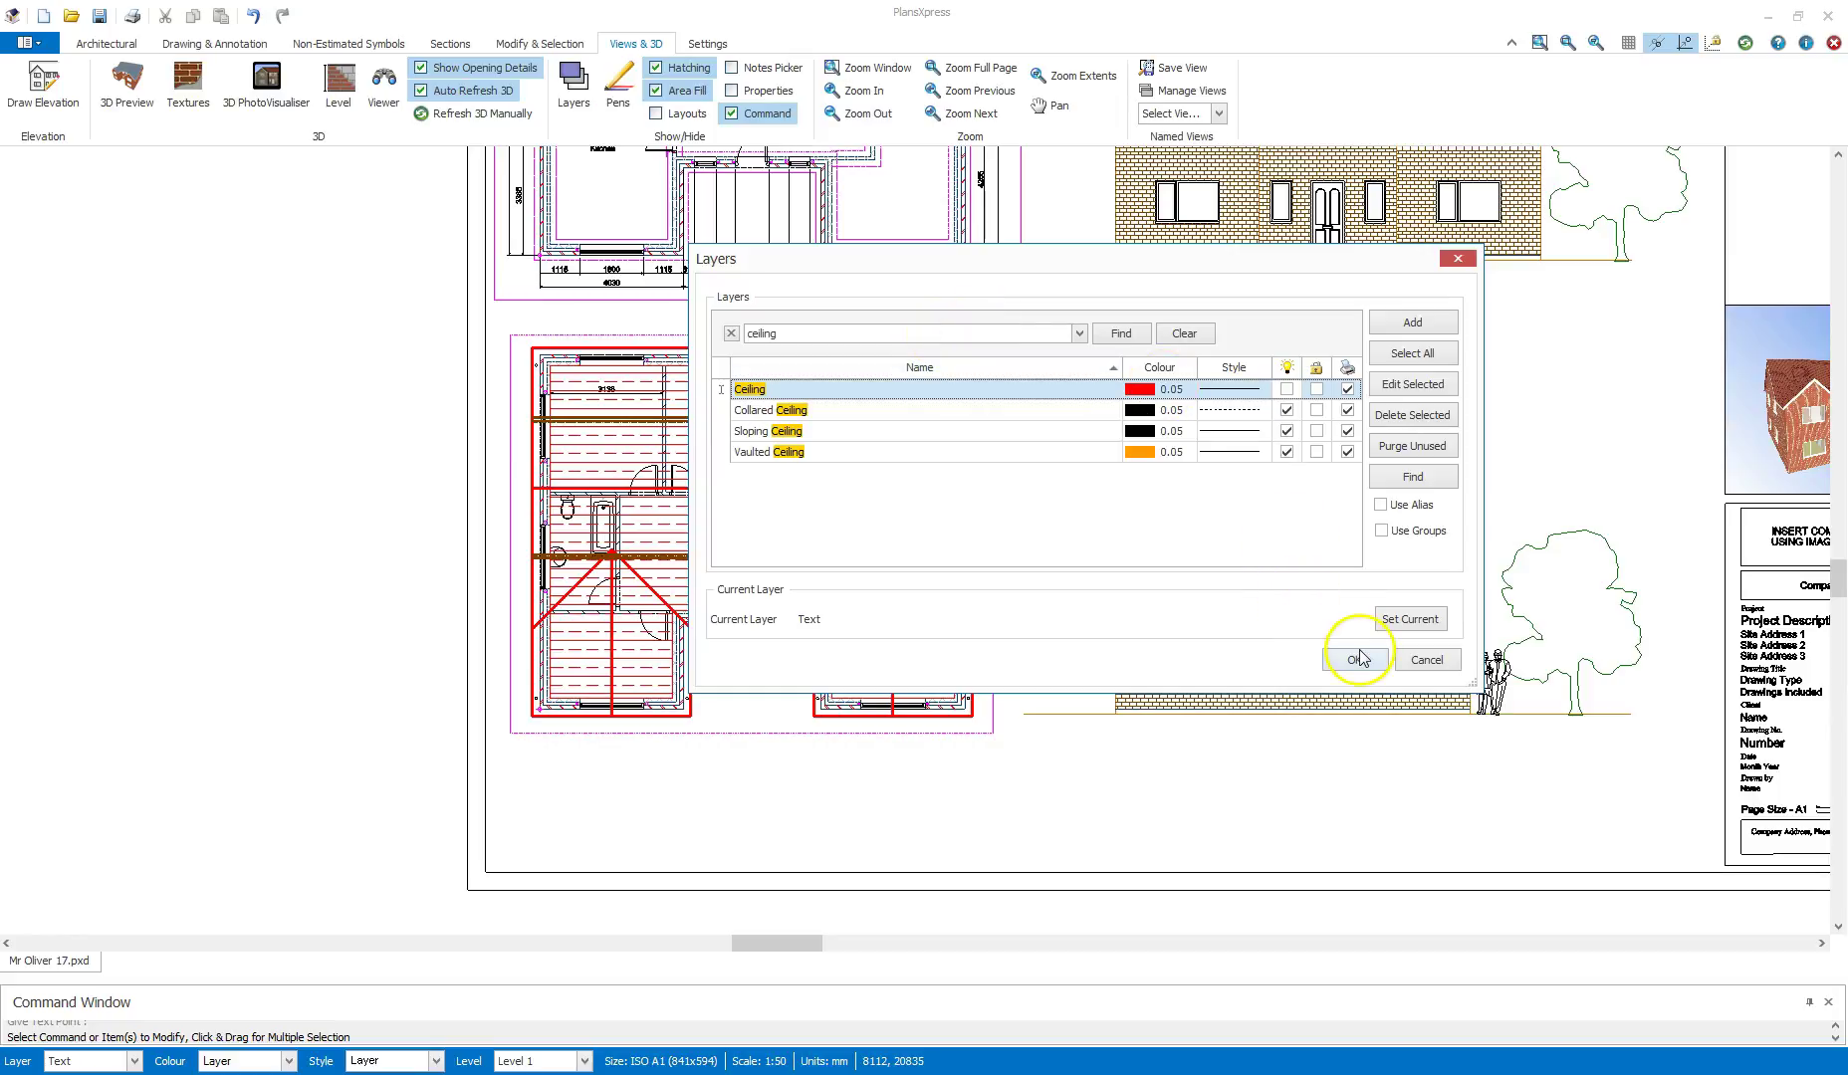
Re-filter by 'roof', select Roof Structure, and apply the visibility changes
{"action": "left_click", "coordinate": [1129, 337]}
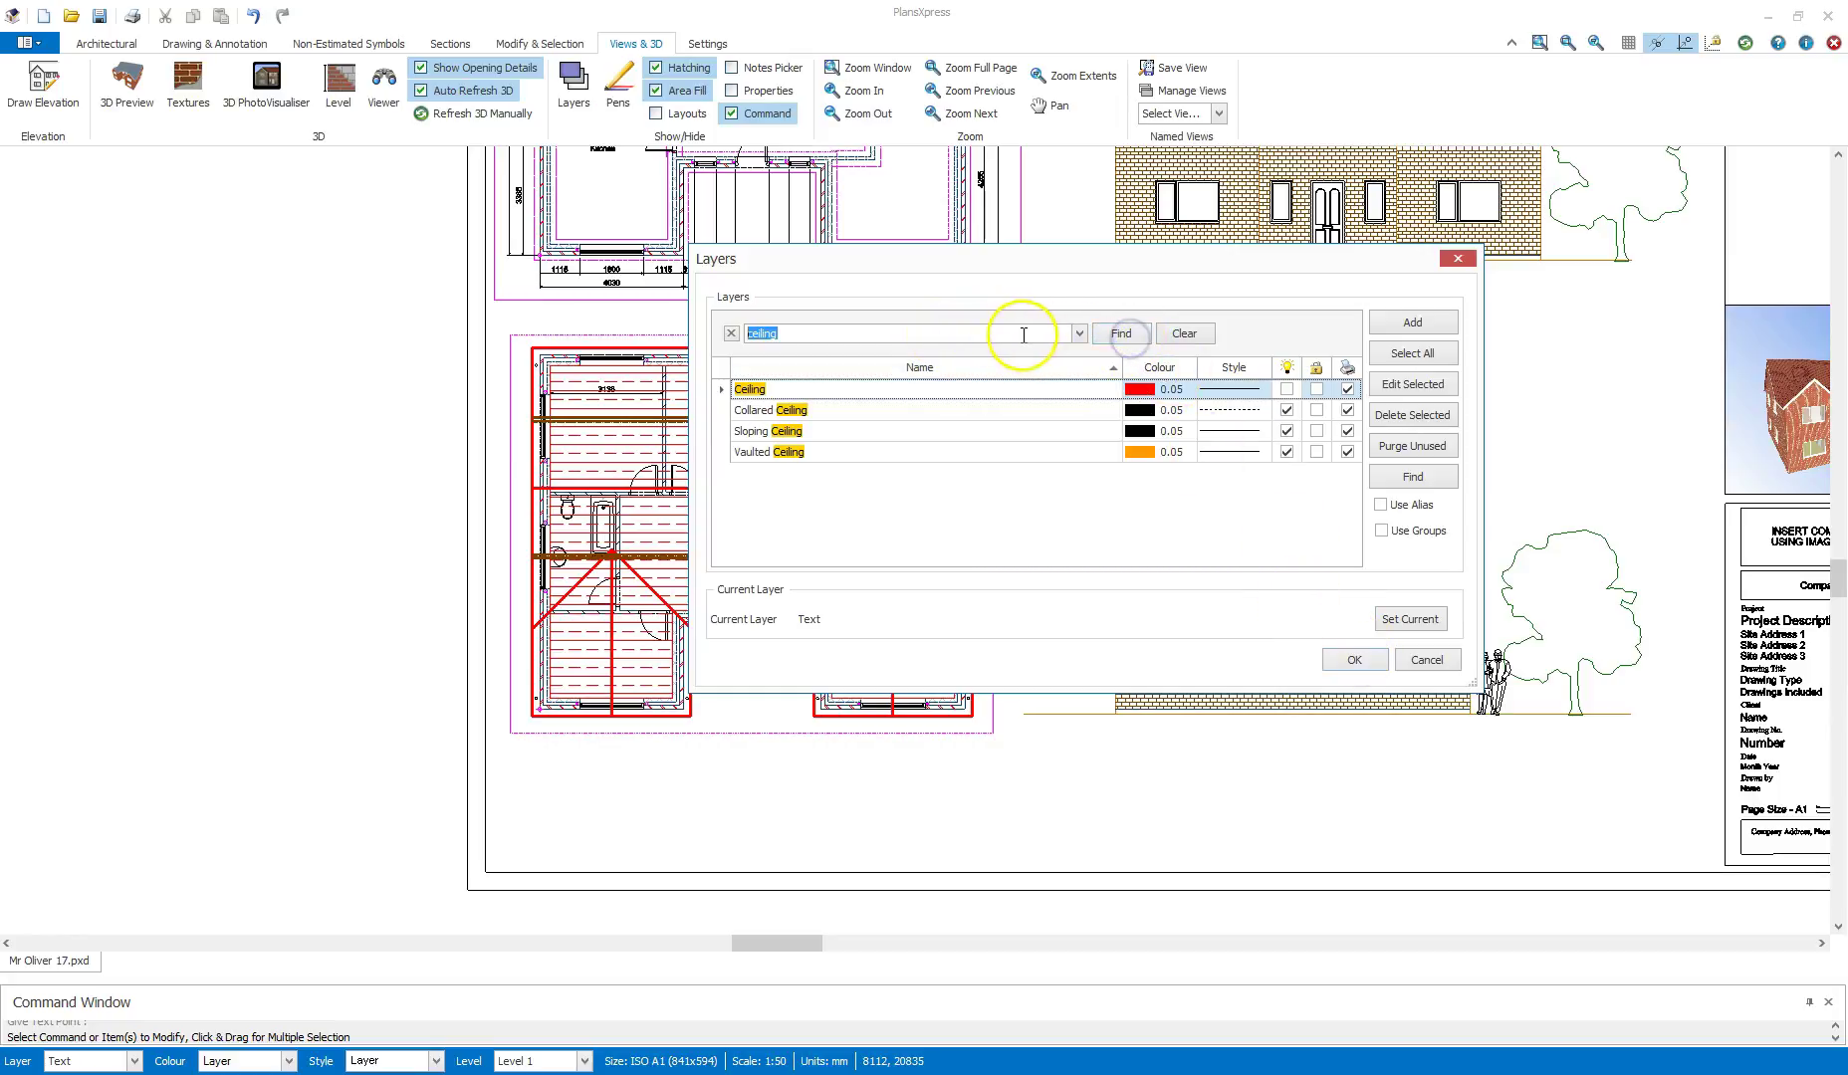
{"action": "key", "text": "BackSpace"}
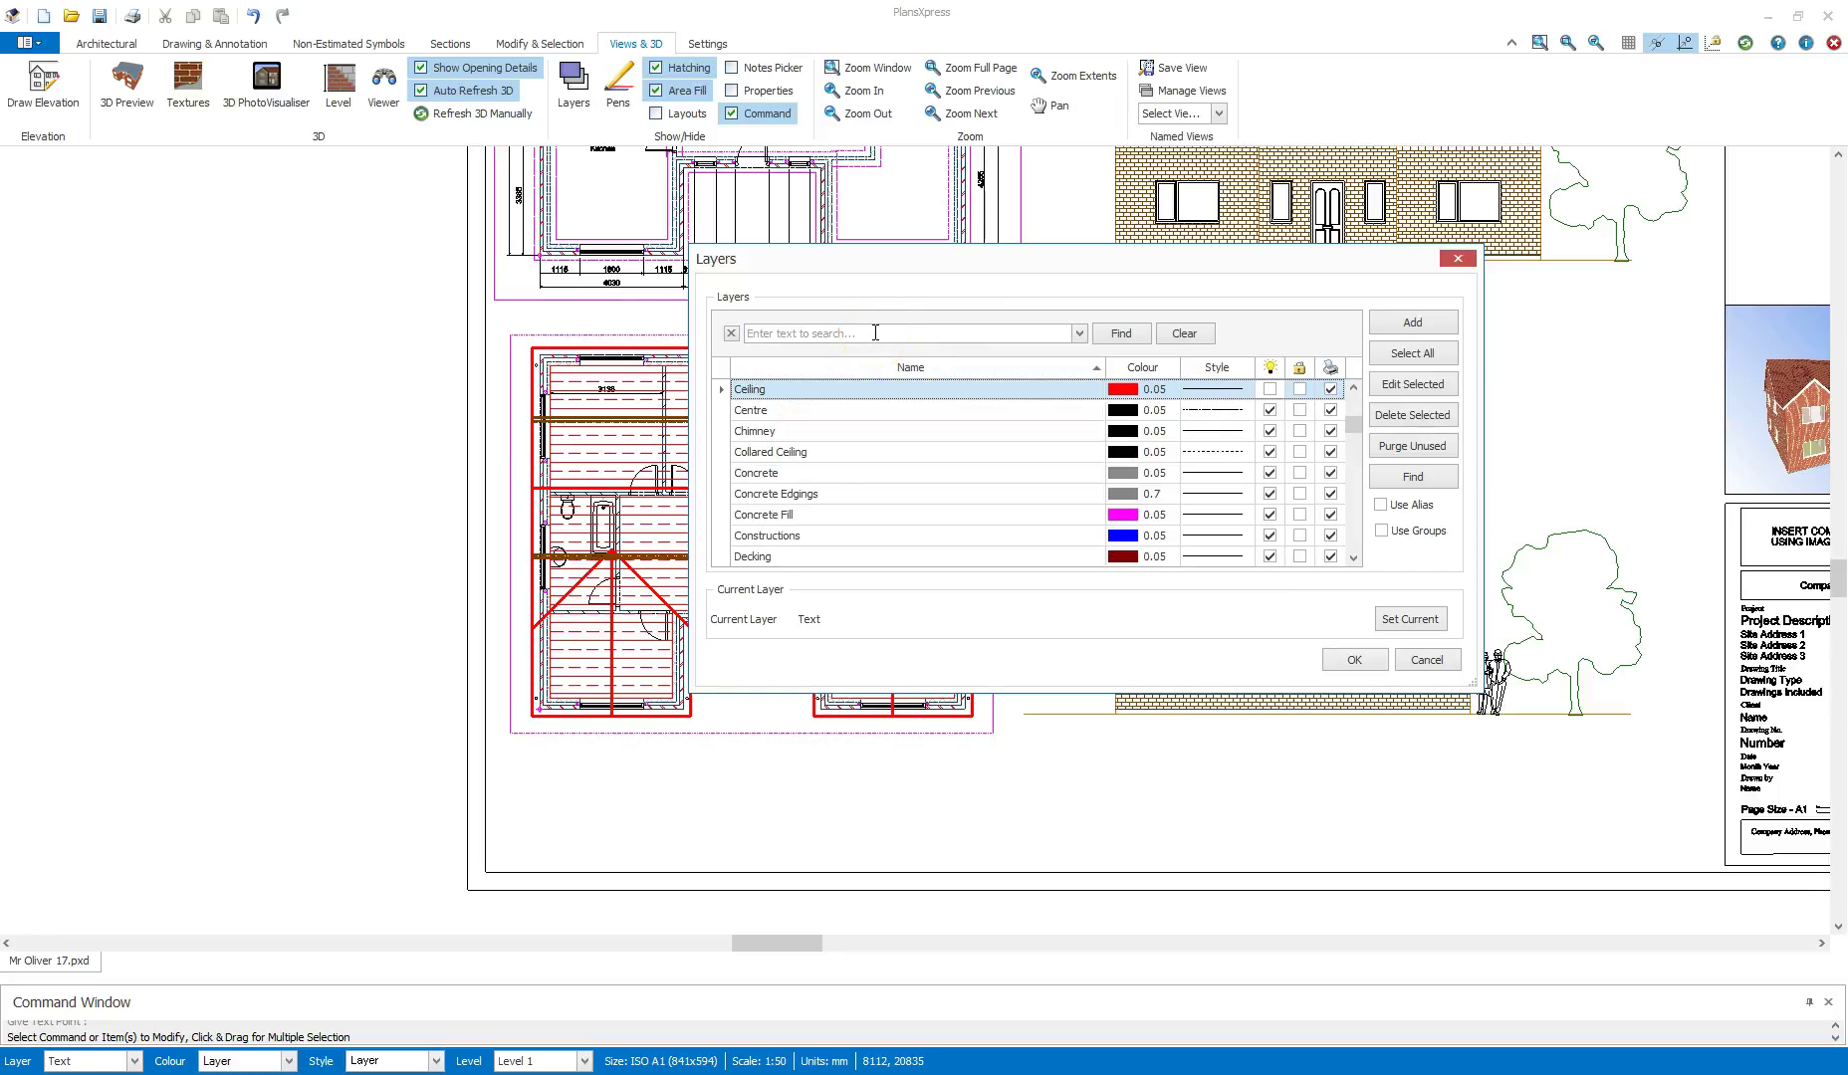
{"action": "type", "text": "roof"}
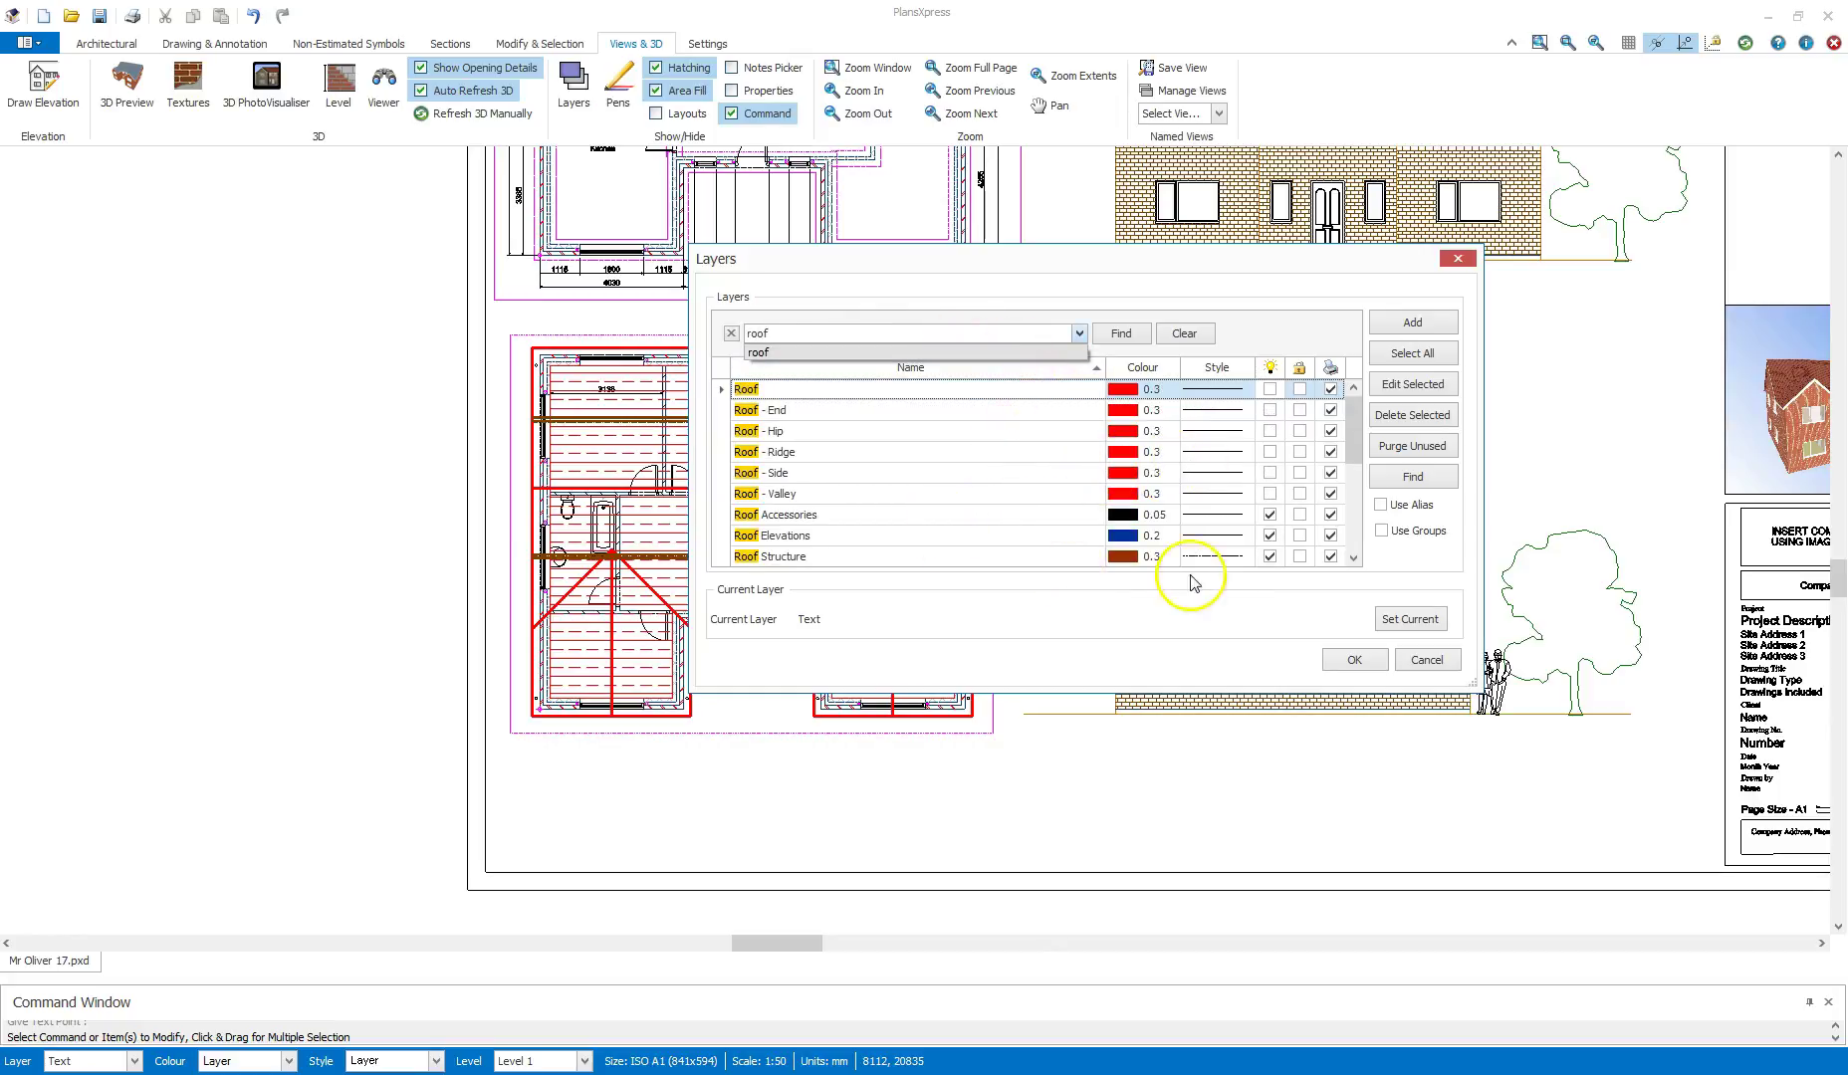
{"action": "left_click", "coordinate": [1258, 553]}
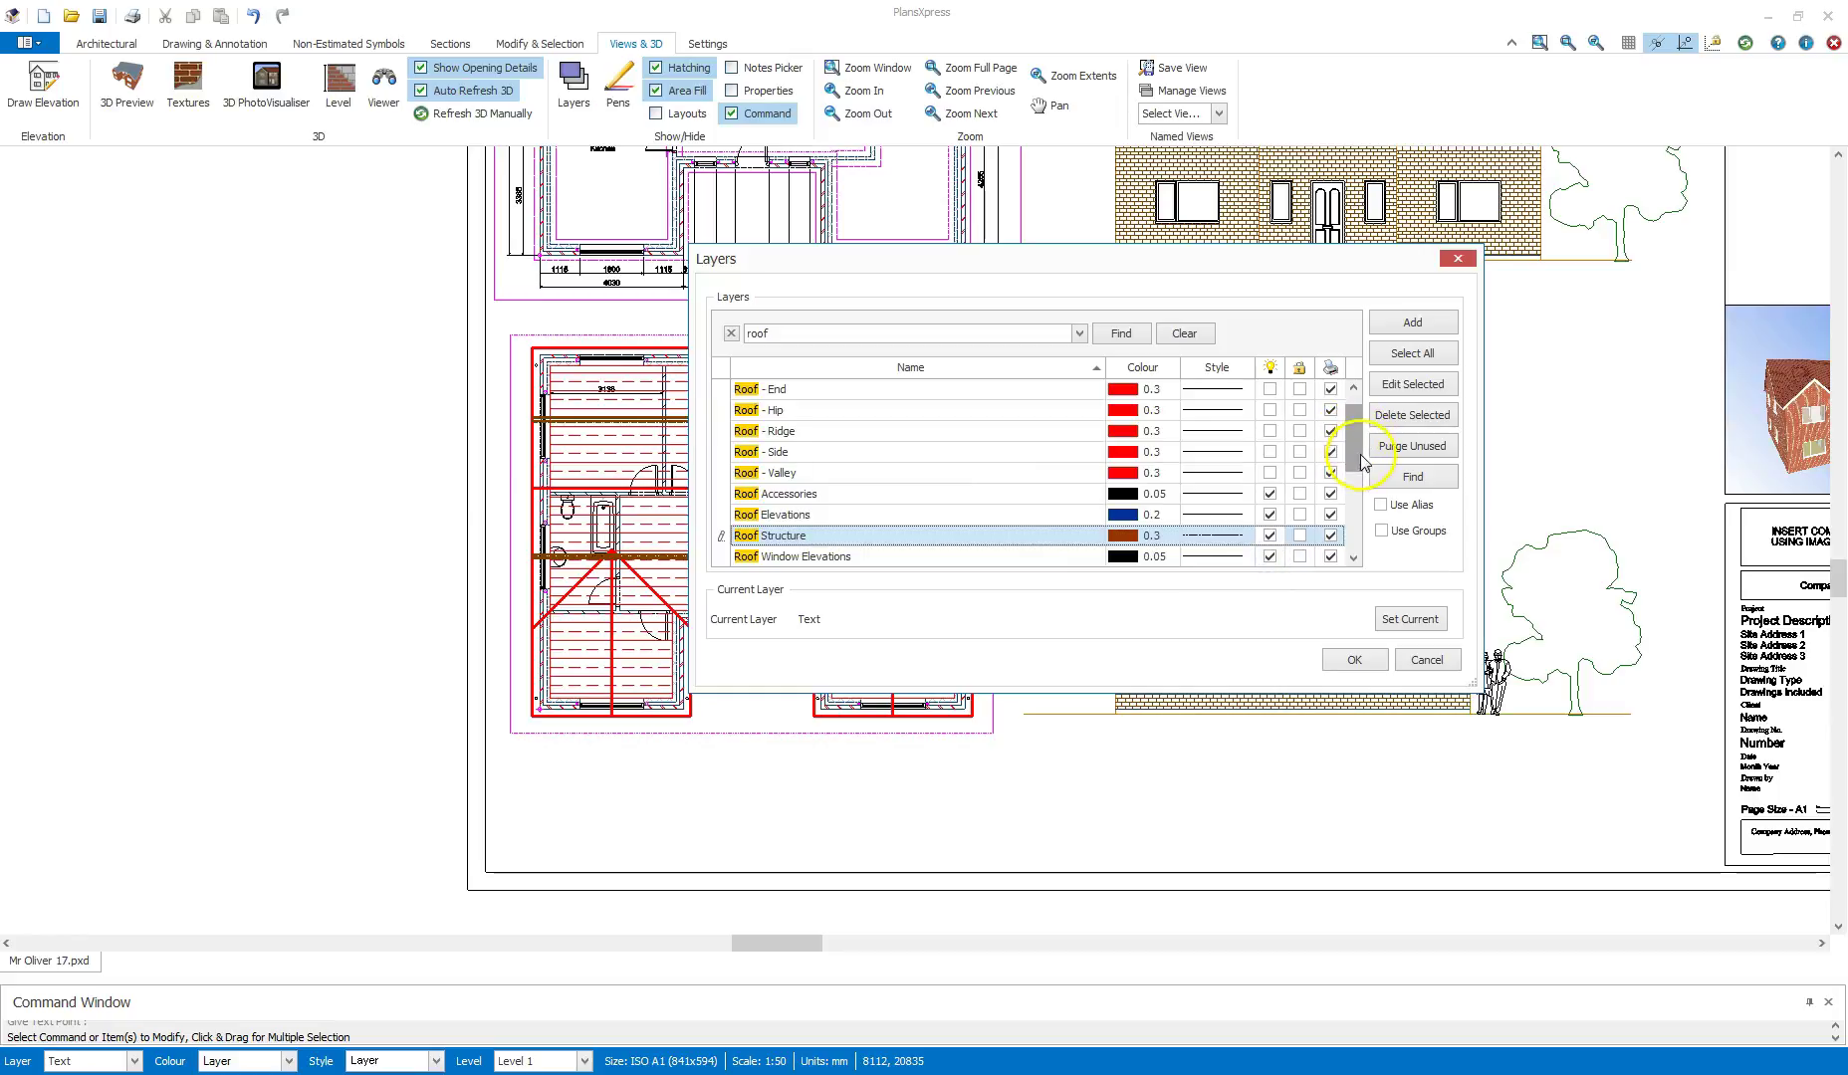
{"action": "left_click_drag", "start_coordinate": [1359, 446], "coordinate": [1361, 456]}
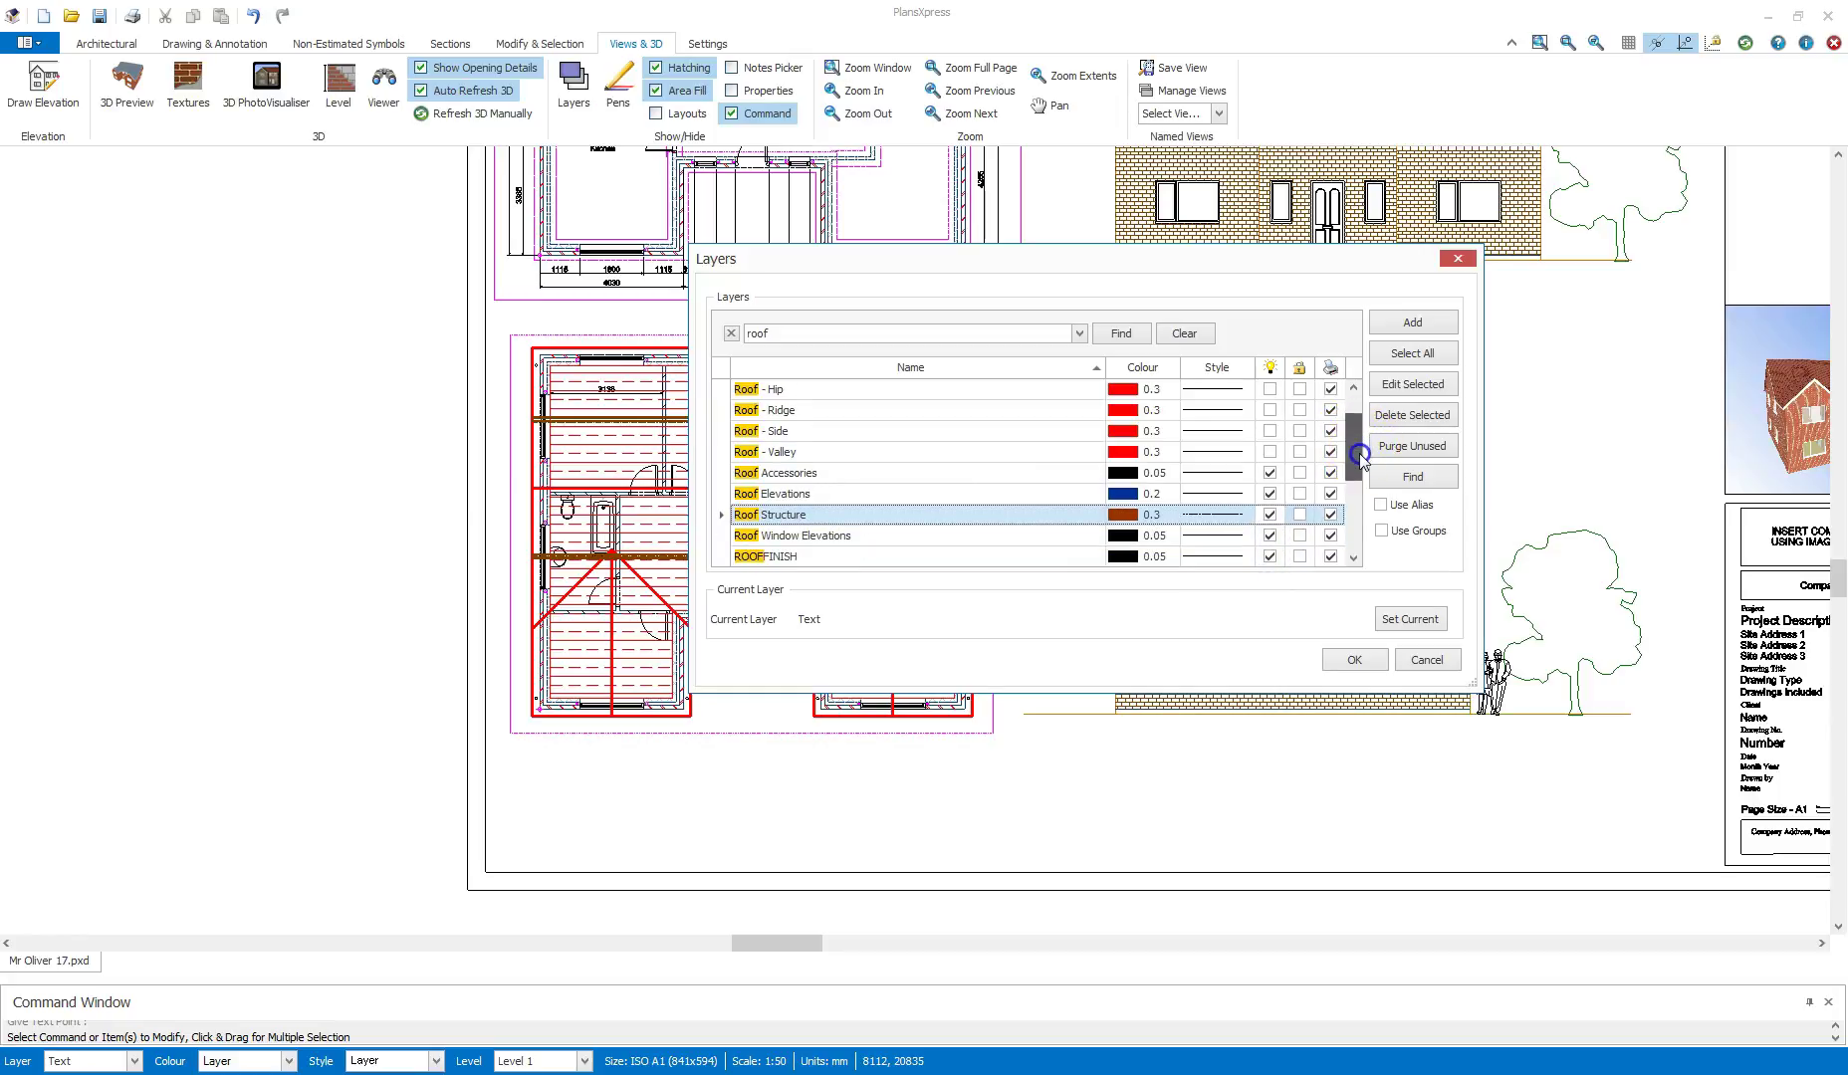
{"action": "left_click", "coordinate": [1349, 590]}
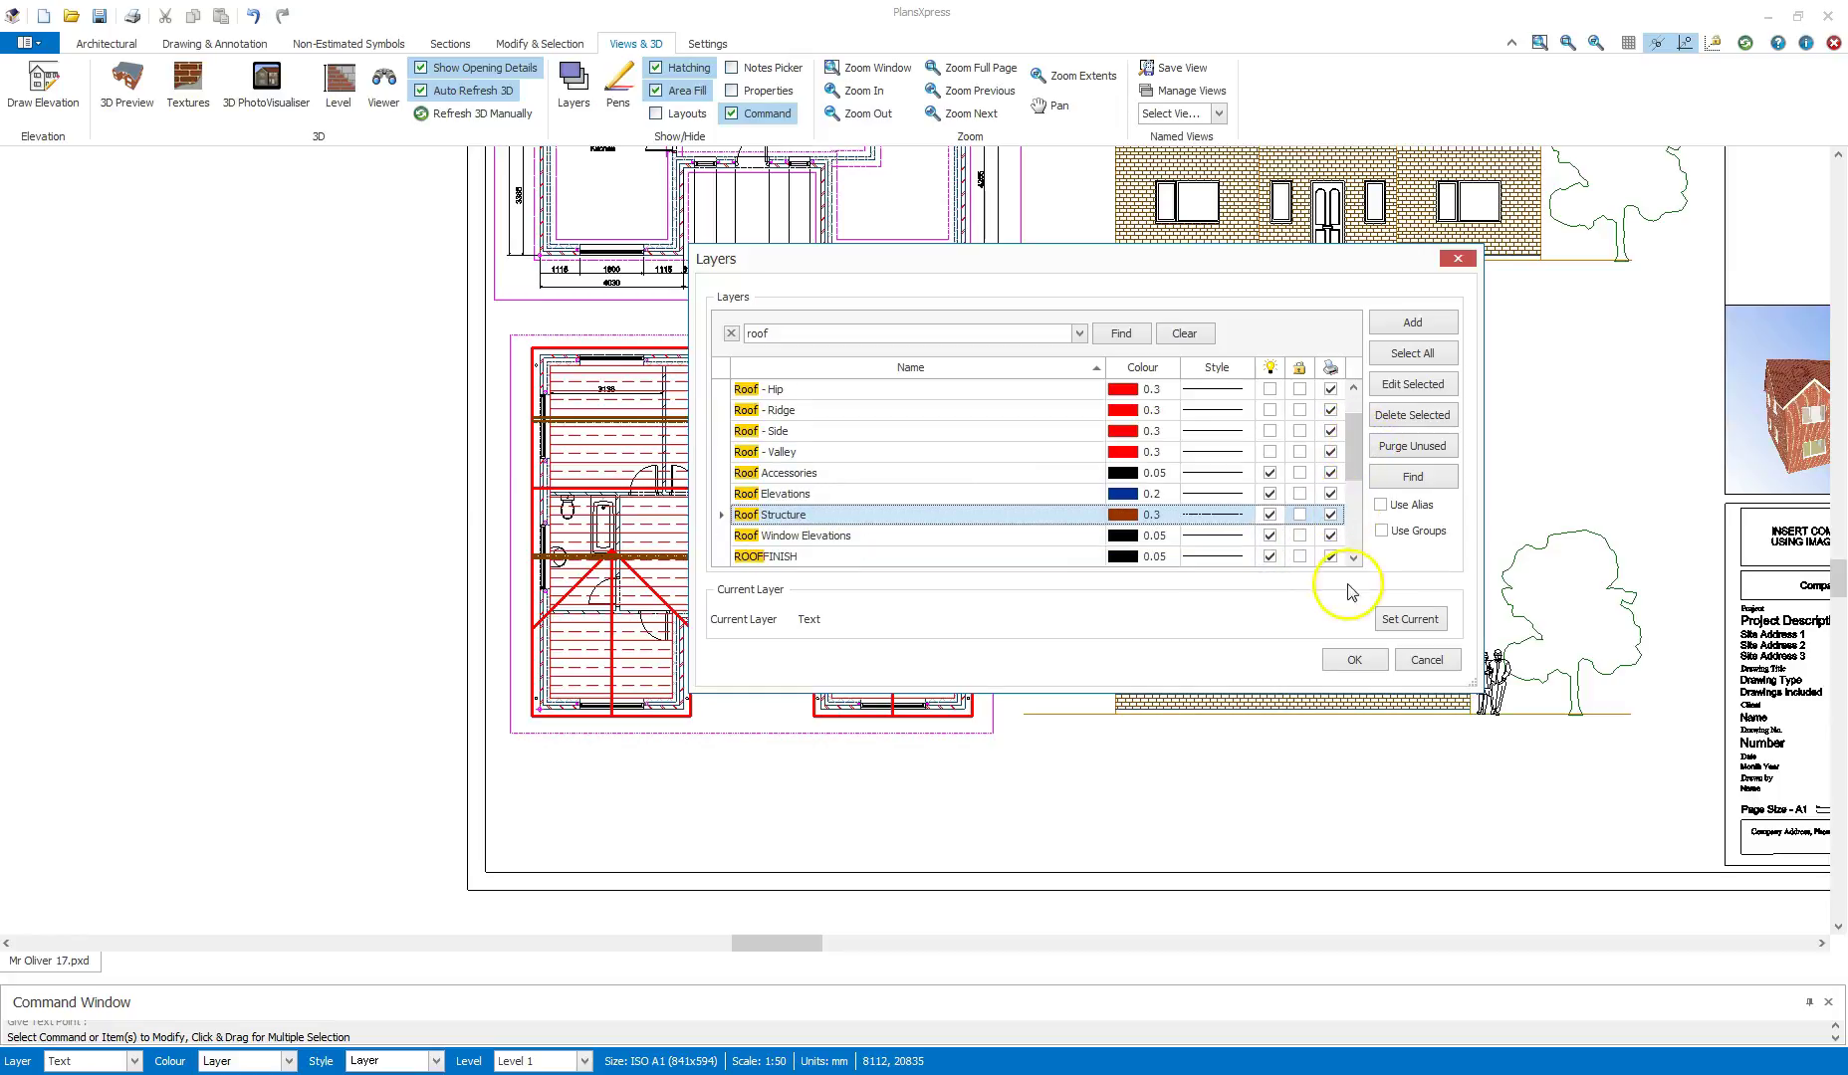
{"action": "left_click", "coordinate": [1354, 660]}
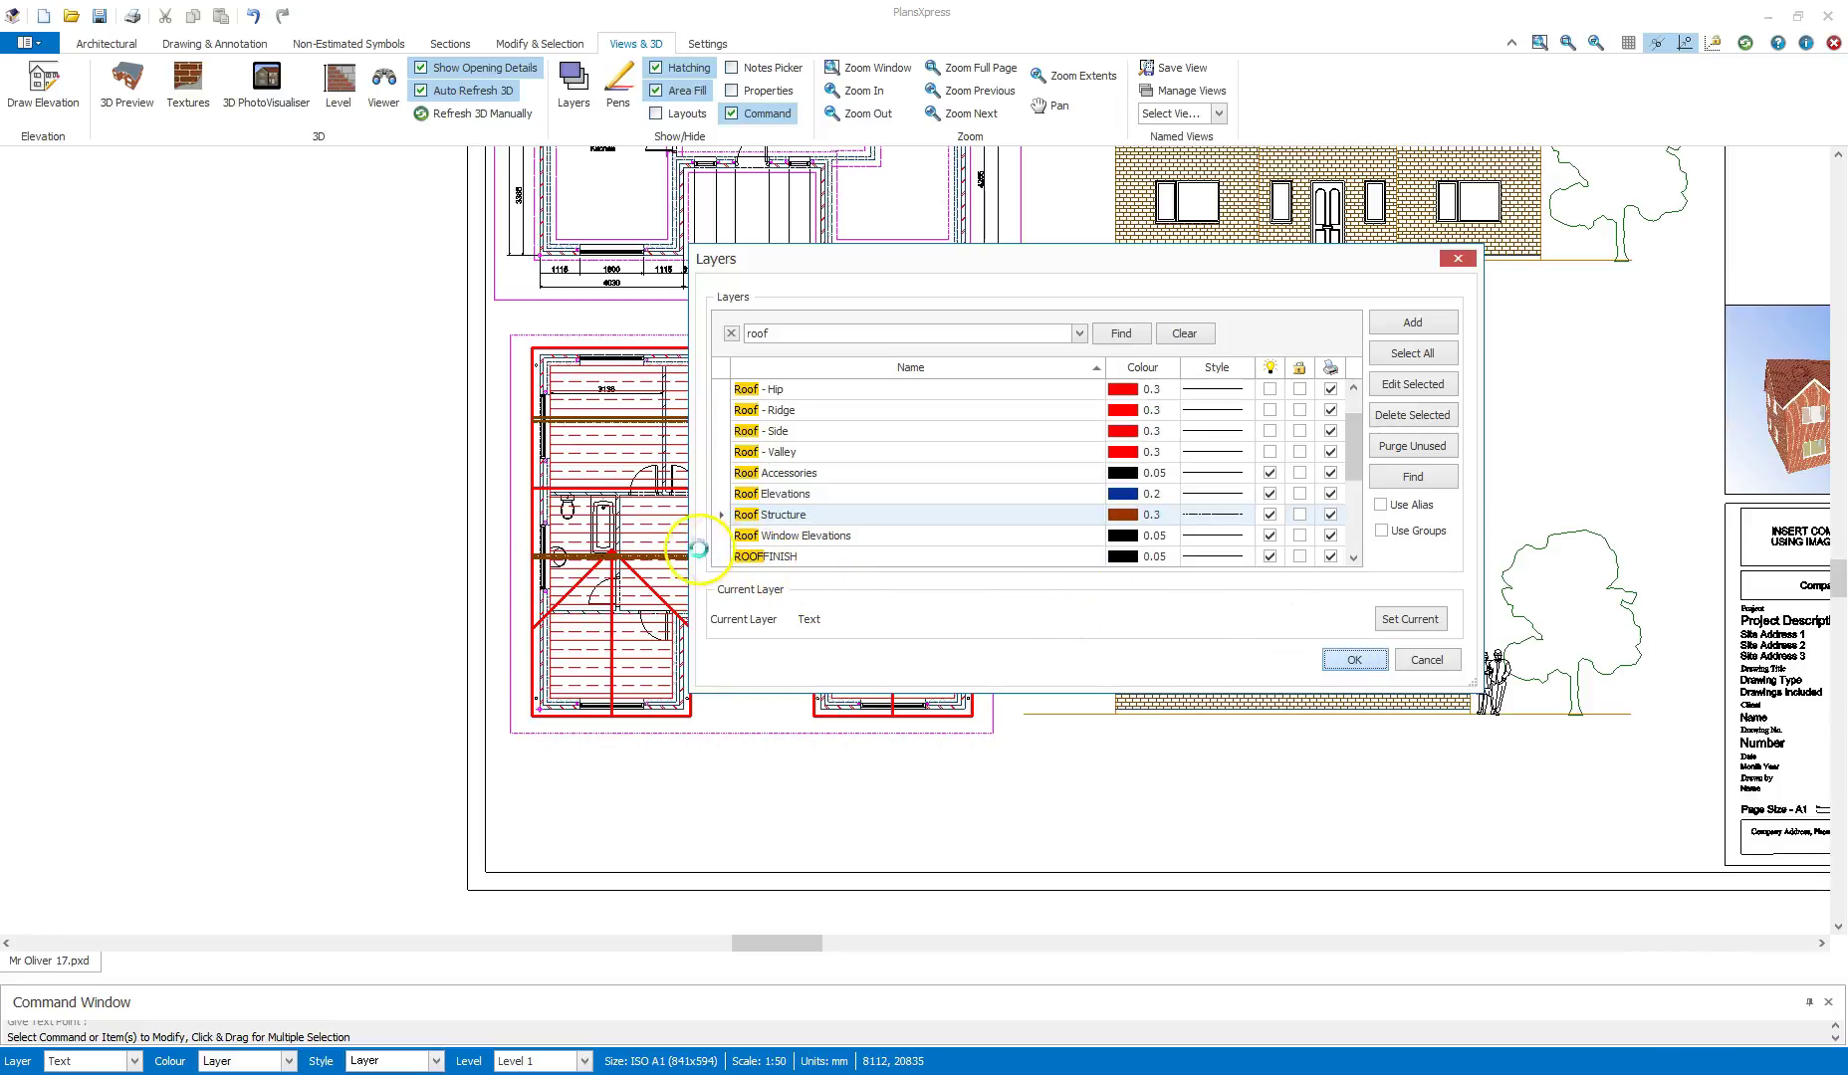
Zoom into the landing and identify the two 12315mm dashed polylines as Purlins and Binders
{"action": "scroll", "coordinate": [762, 552], "scroll_direction": "up", "scroll_amount": 4}
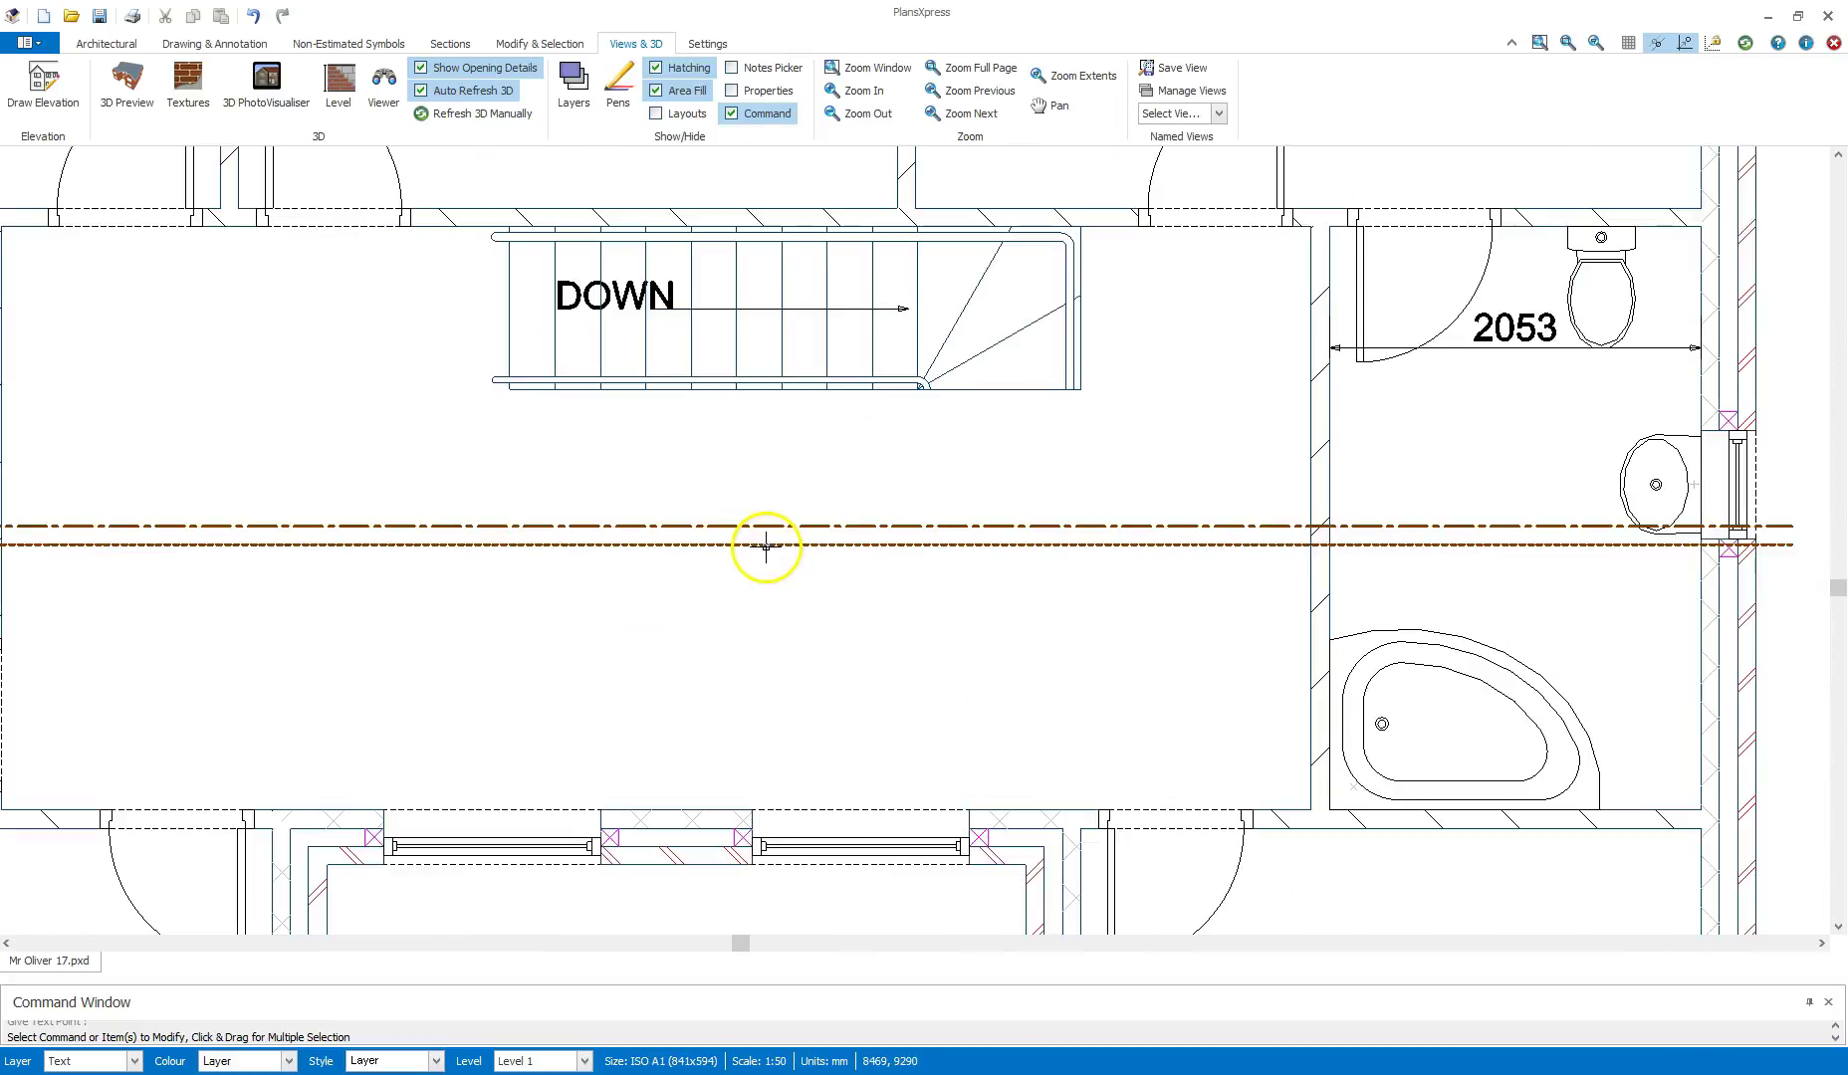
{"action": "left_click", "coordinate": [766, 546]}
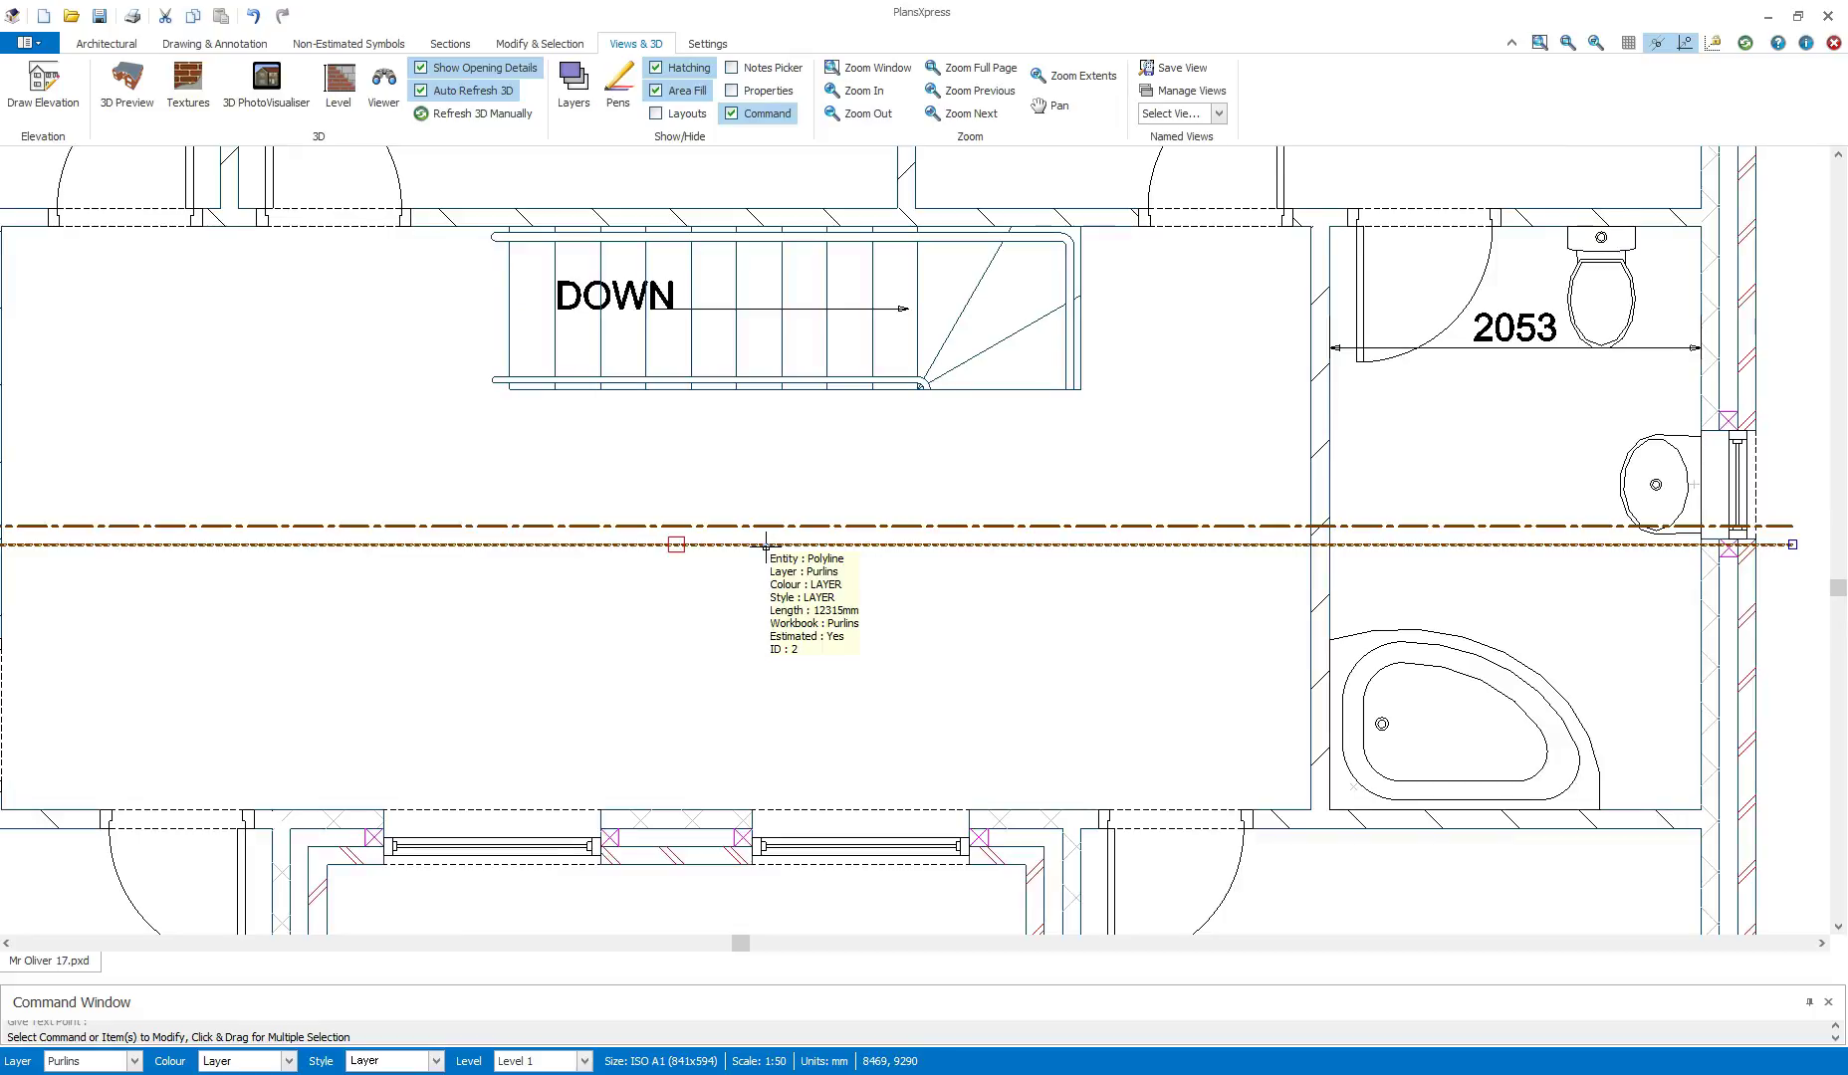
{"action": "left_click", "coordinate": [758, 536]}
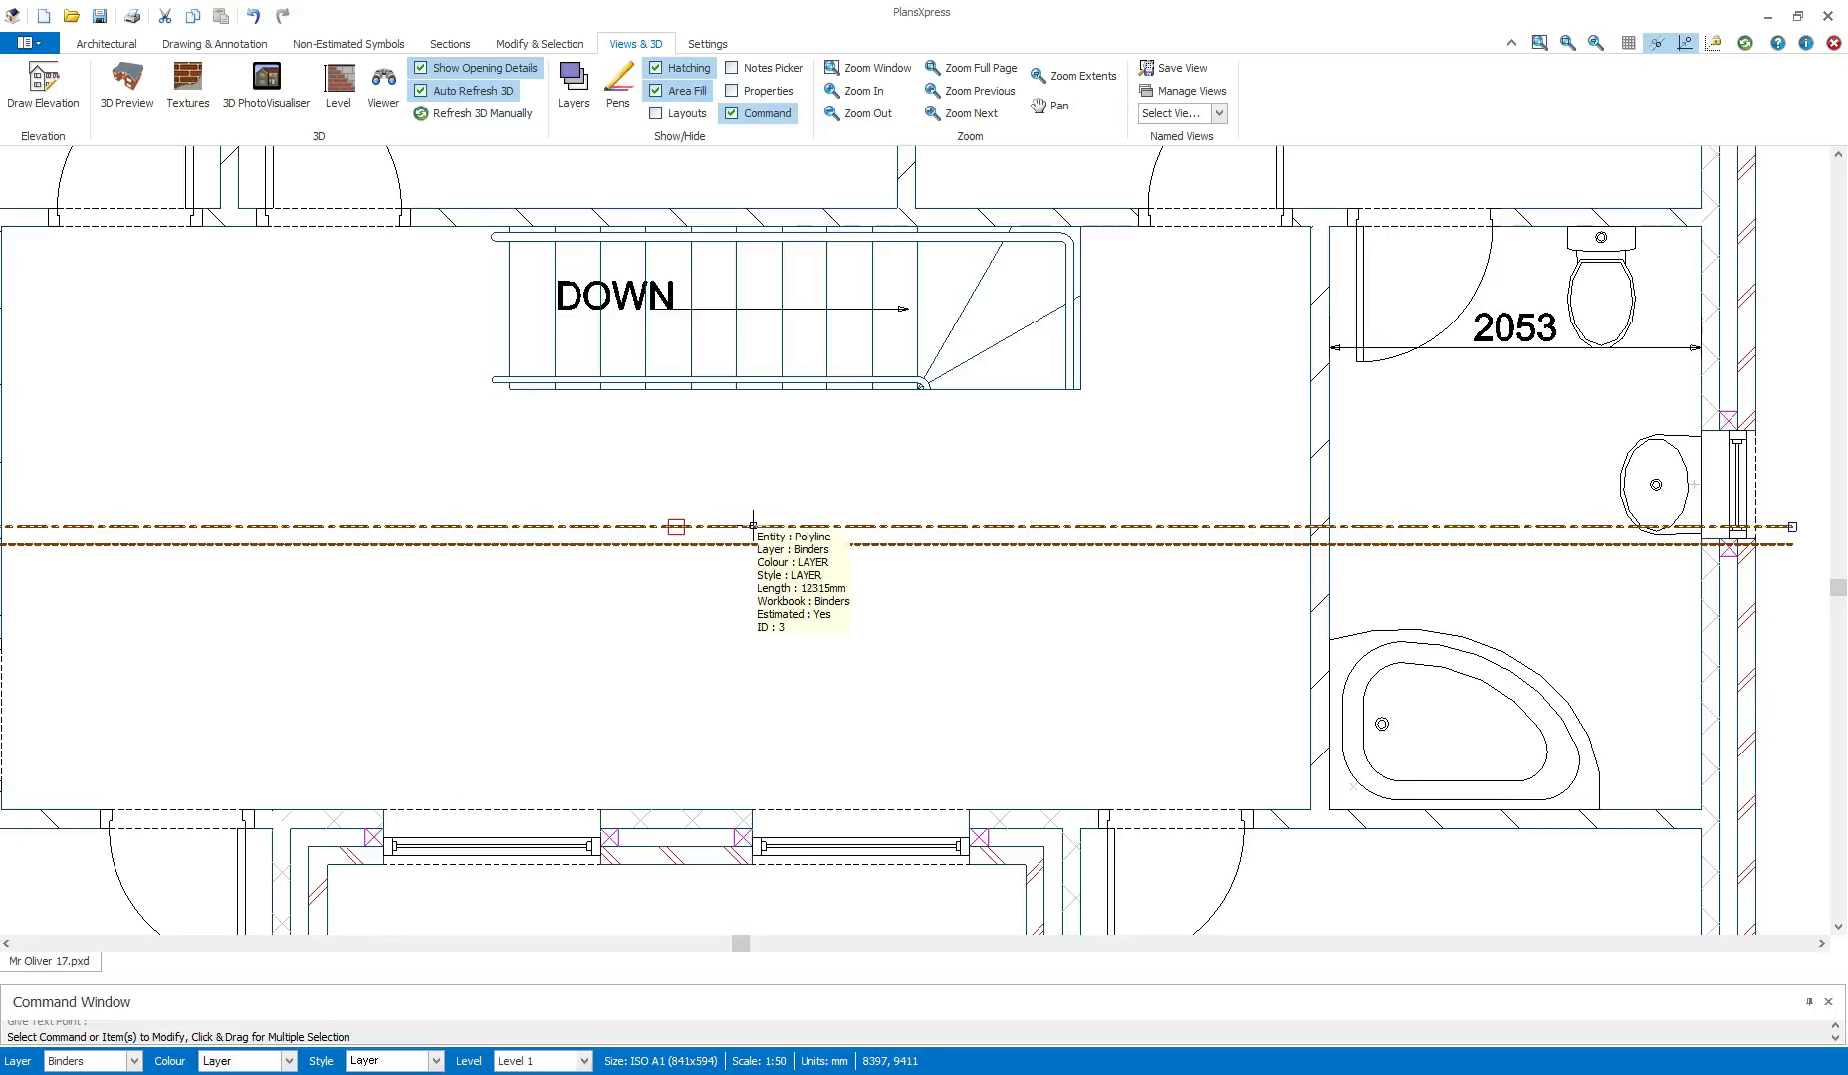
{"action": "left_click", "coordinate": [683, 504]}
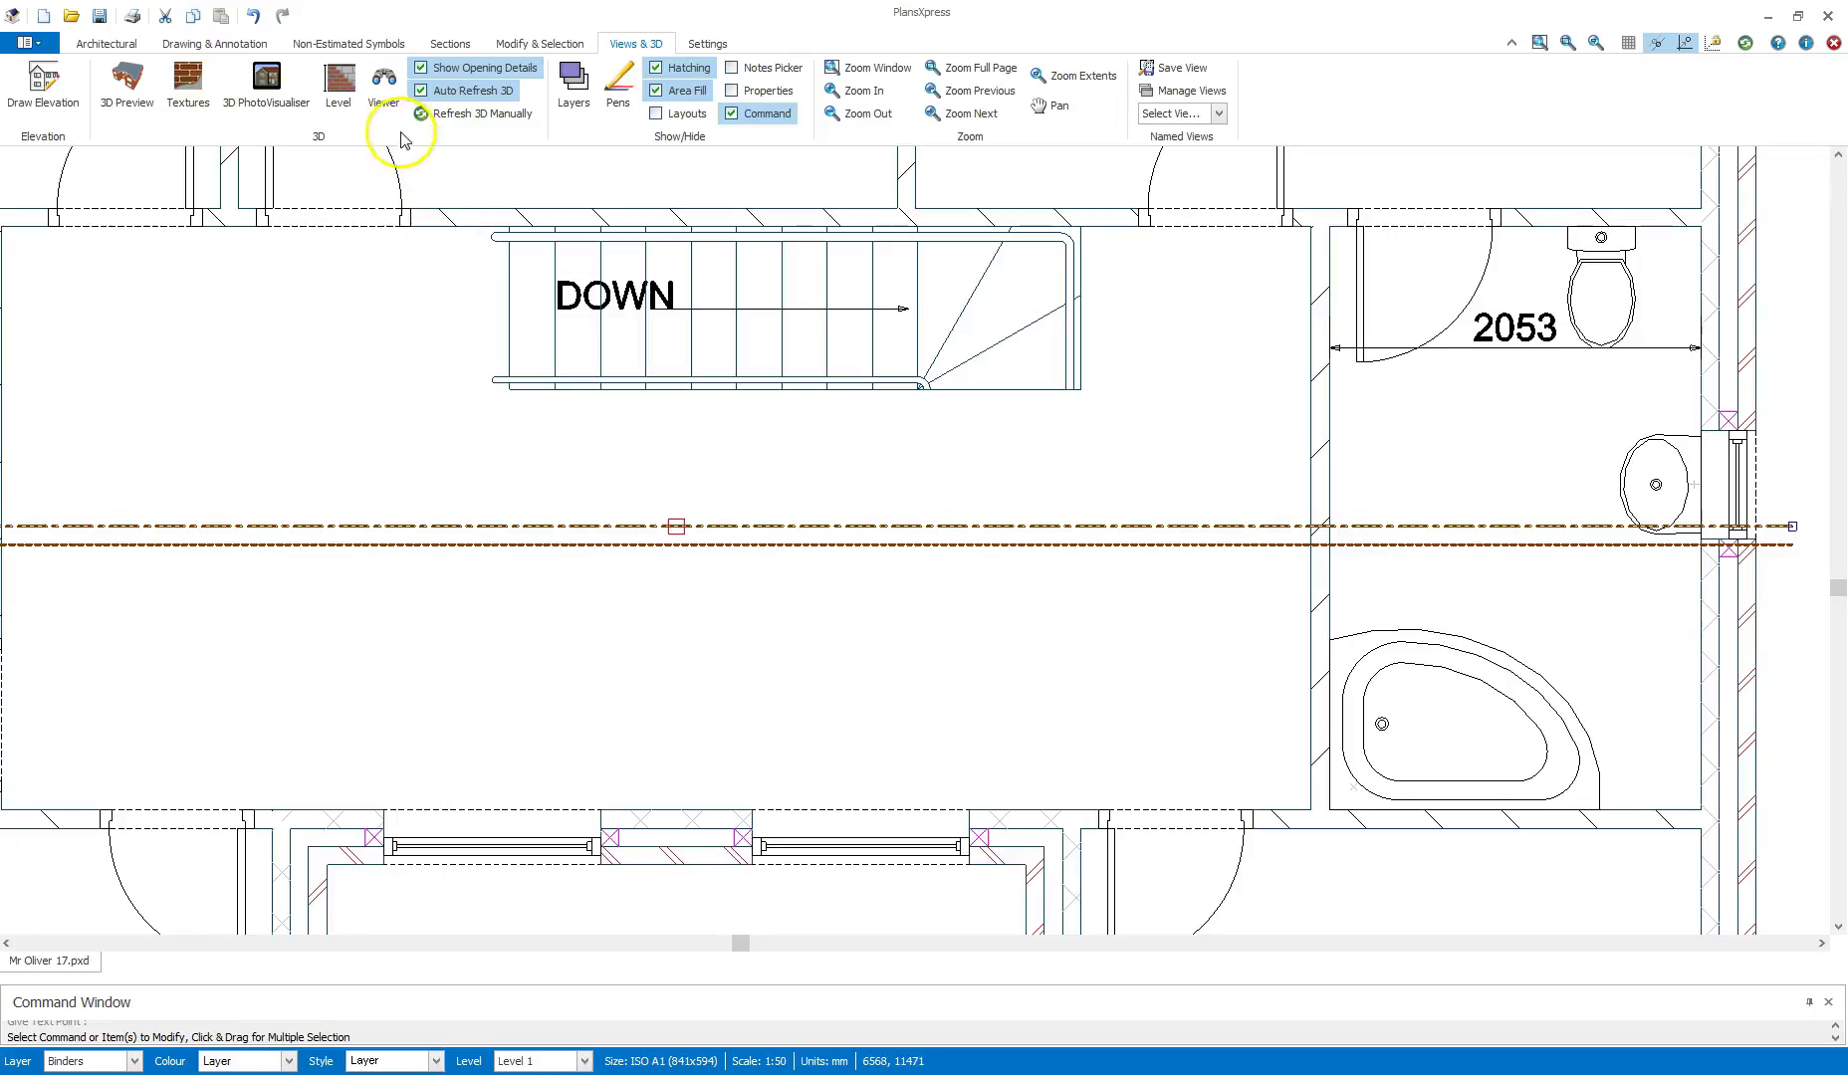
In the Layers dialog, find and switch off the Purlins and Binders layers, then apply
{"action": "left_click", "coordinate": [573, 82]}
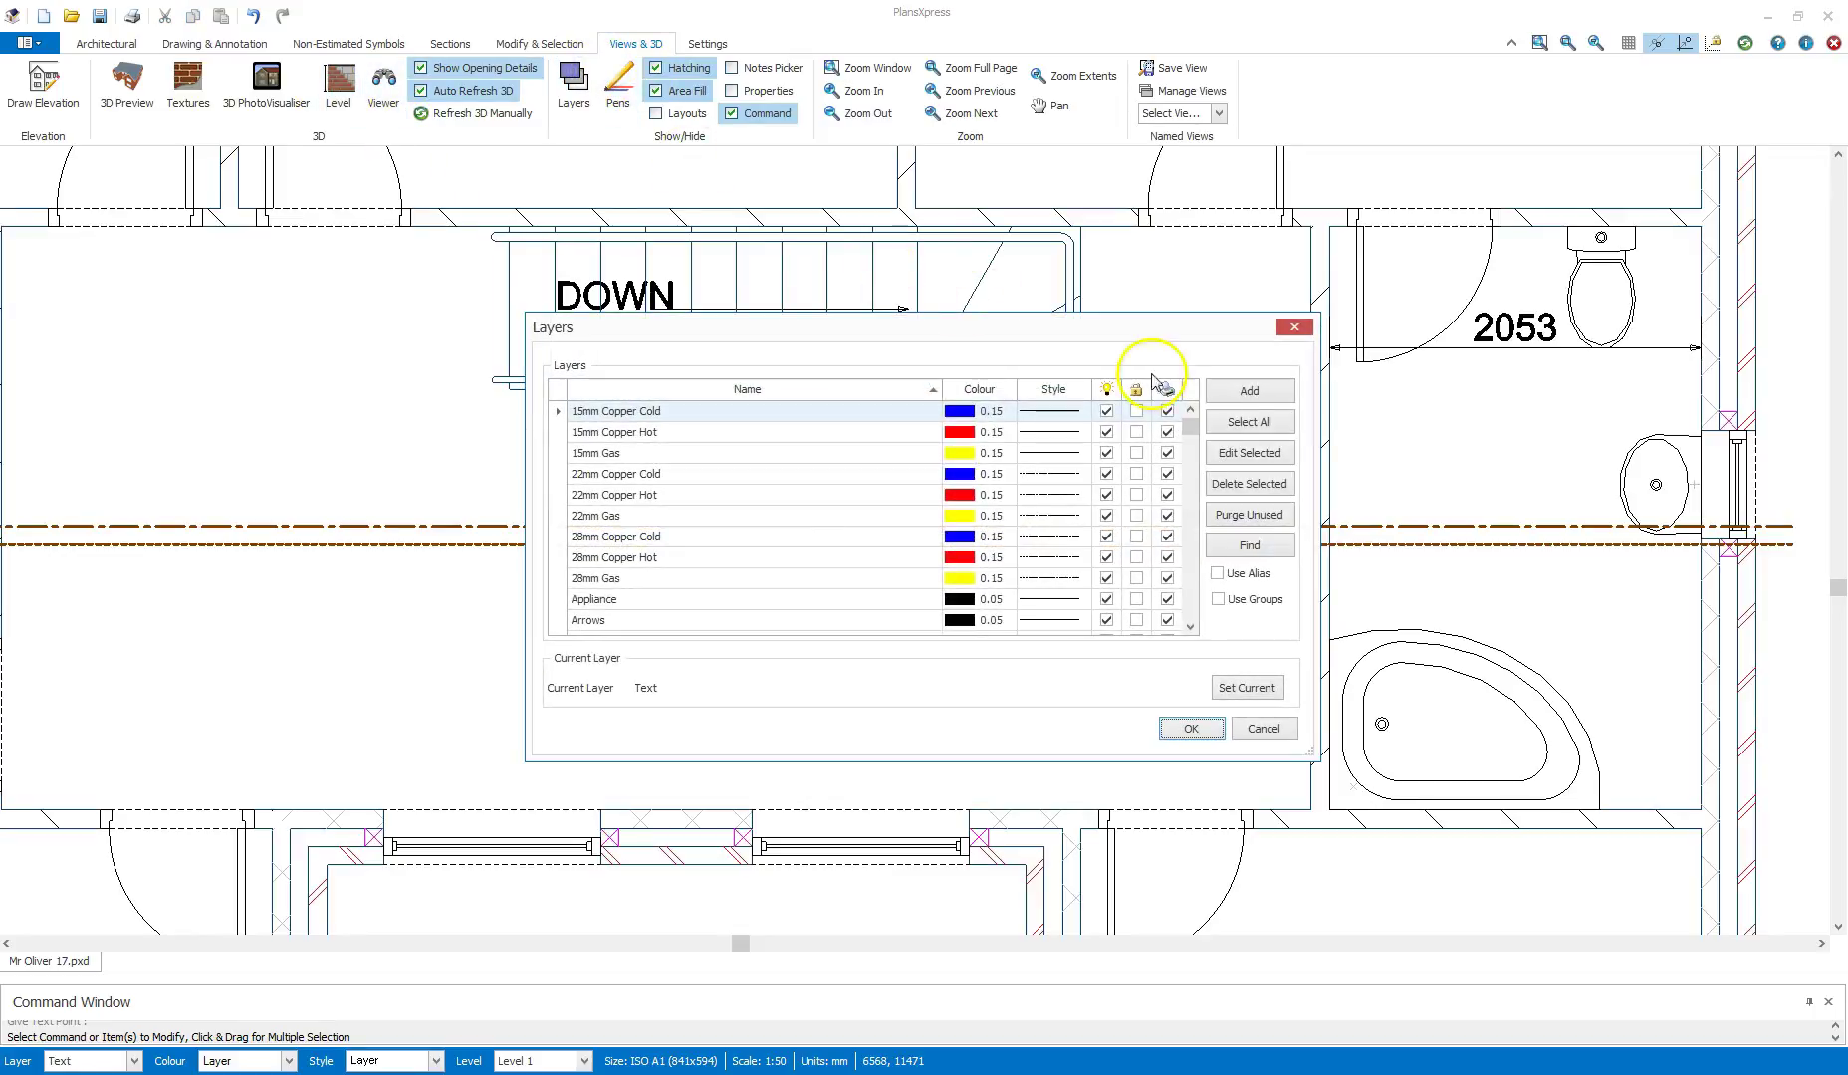
{"action": "left_click", "coordinate": [1257, 560]}
{"action": "left_click", "coordinate": [754, 399]}
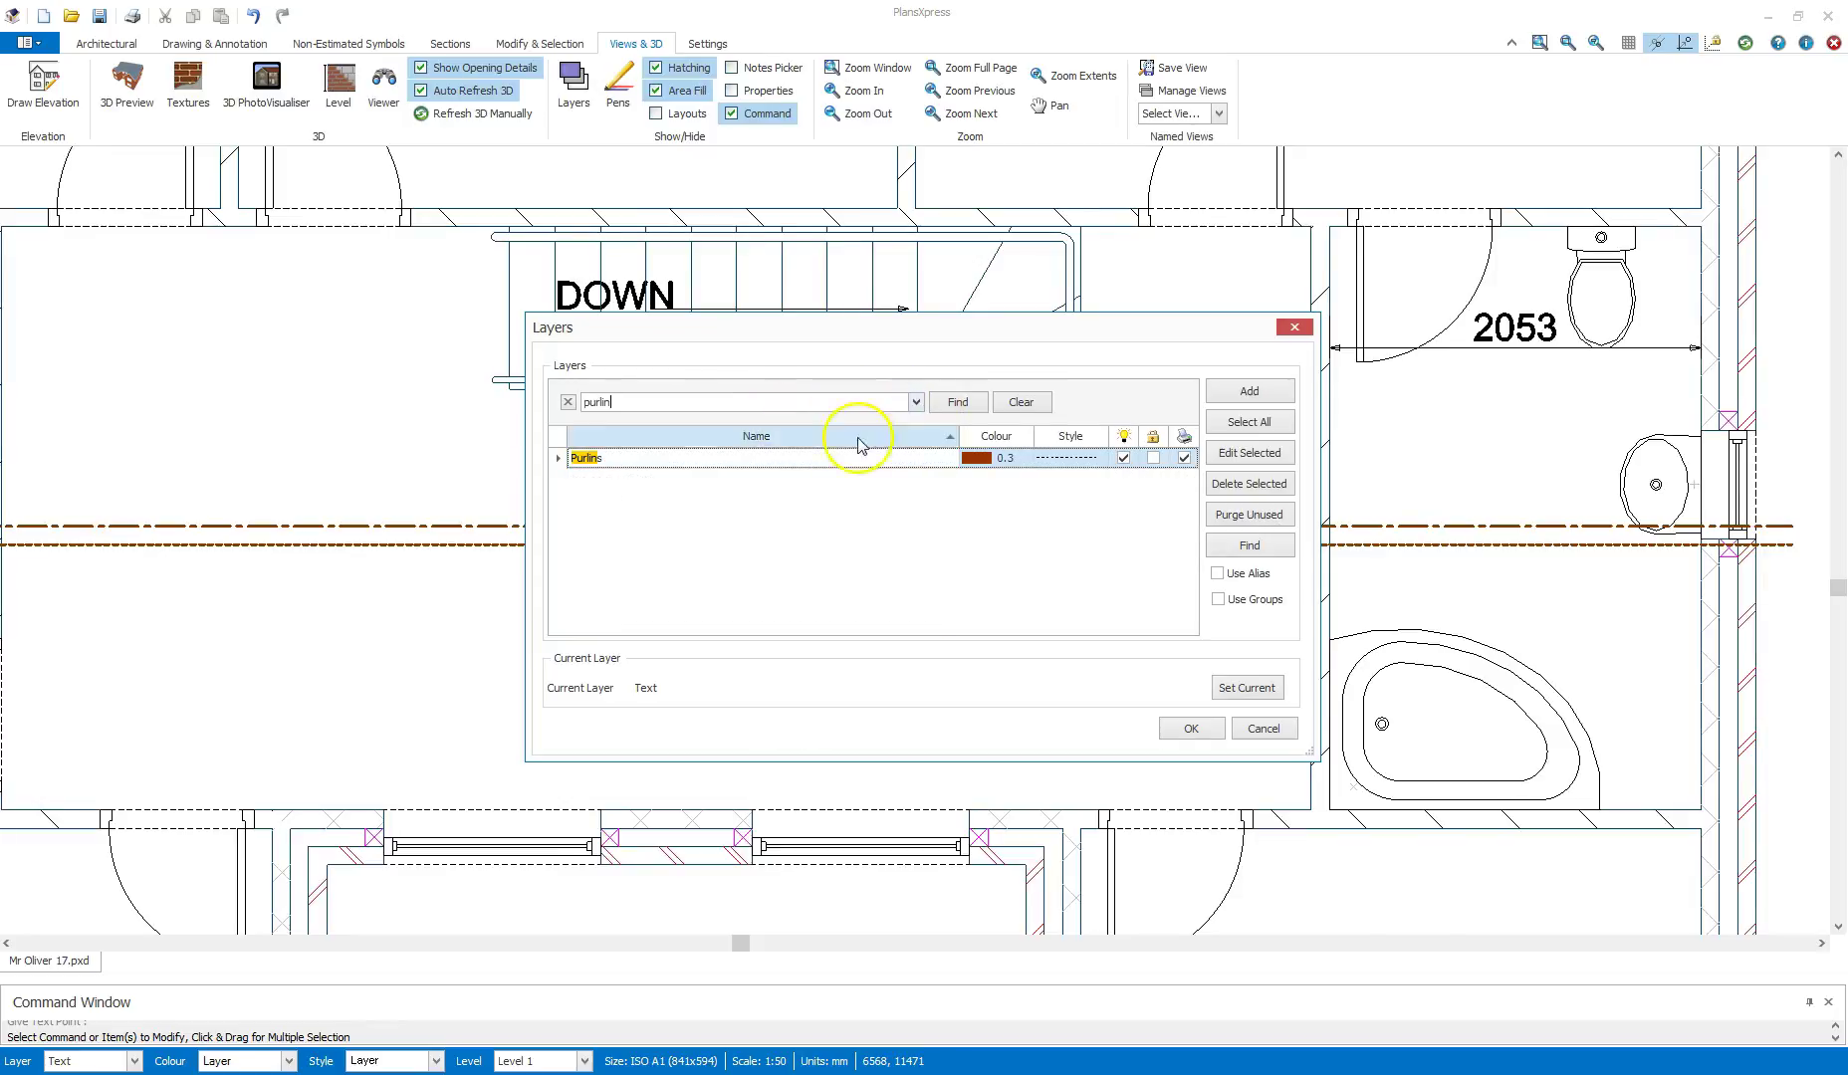
{"action": "left_click", "coordinate": [1120, 459]}
{"action": "left_click", "coordinate": [747, 400]}
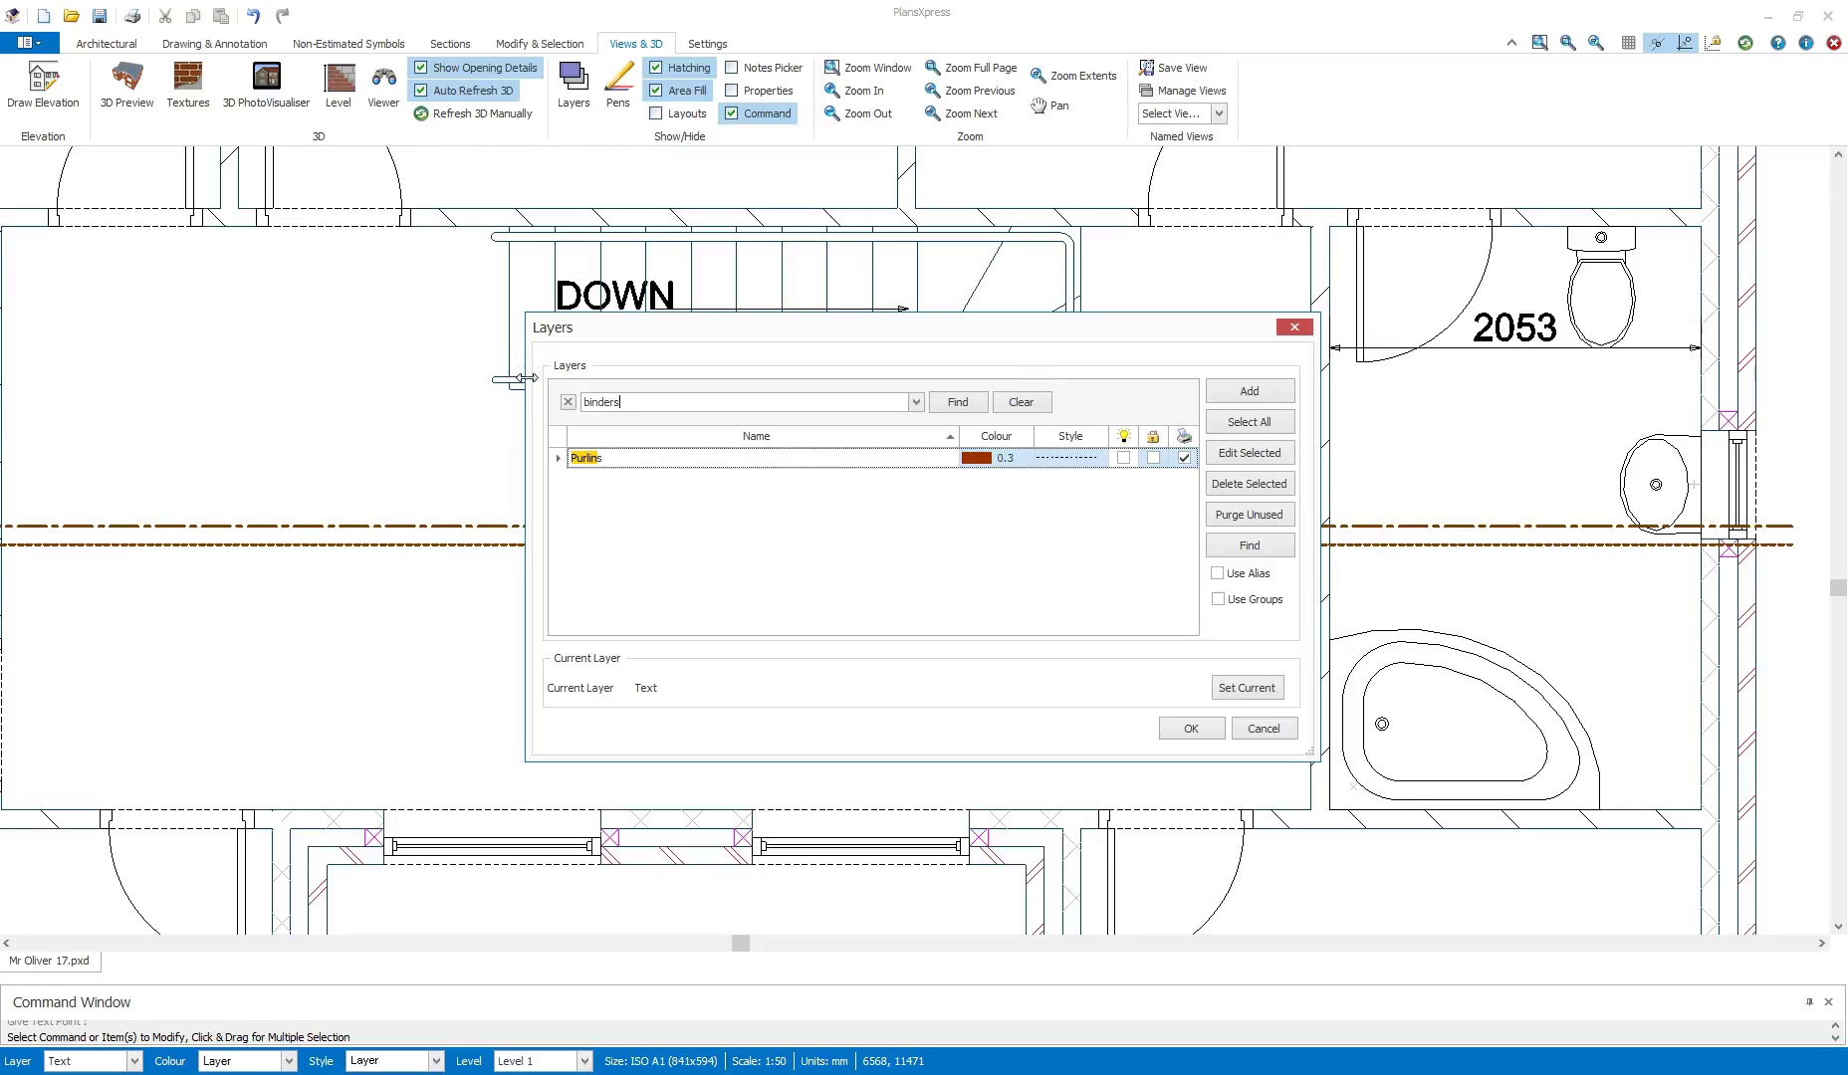
{"action": "left_click", "coordinate": [957, 406]}
{"action": "left_click", "coordinate": [1122, 458]}
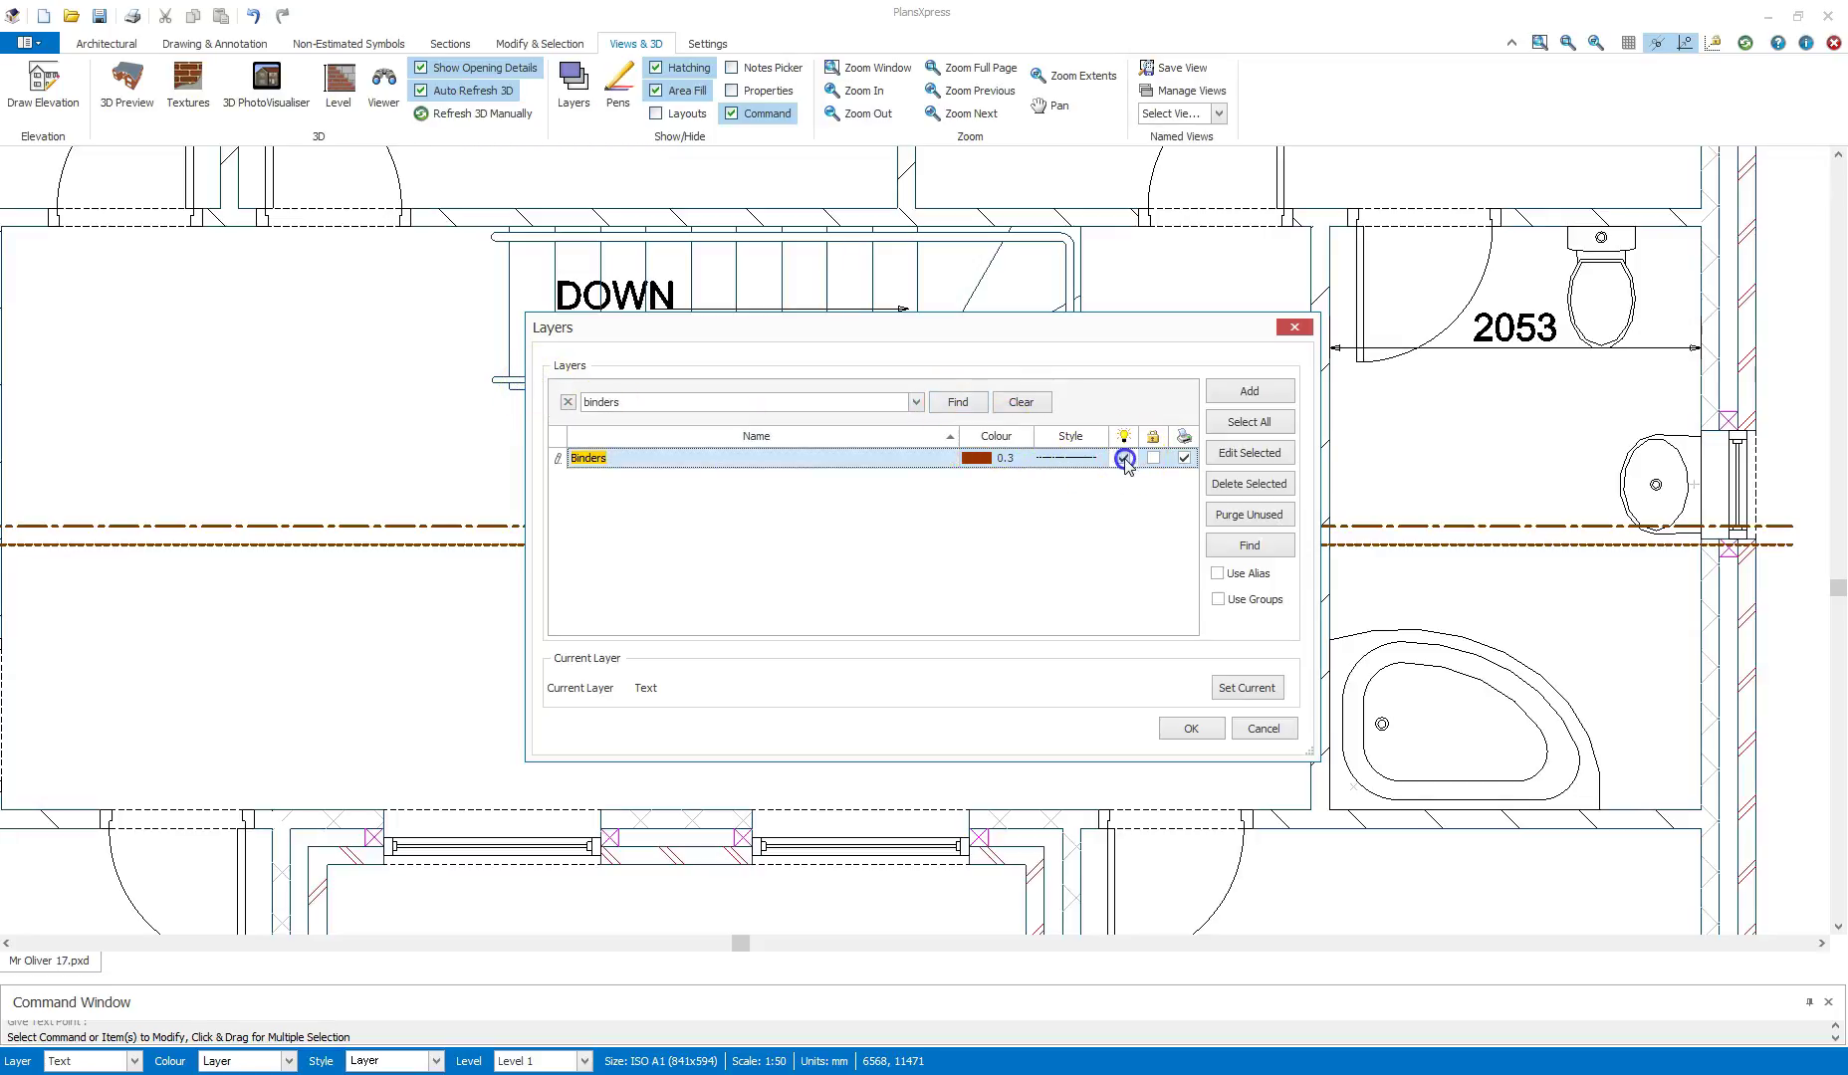
{"action": "left_click", "coordinate": [1192, 724]}
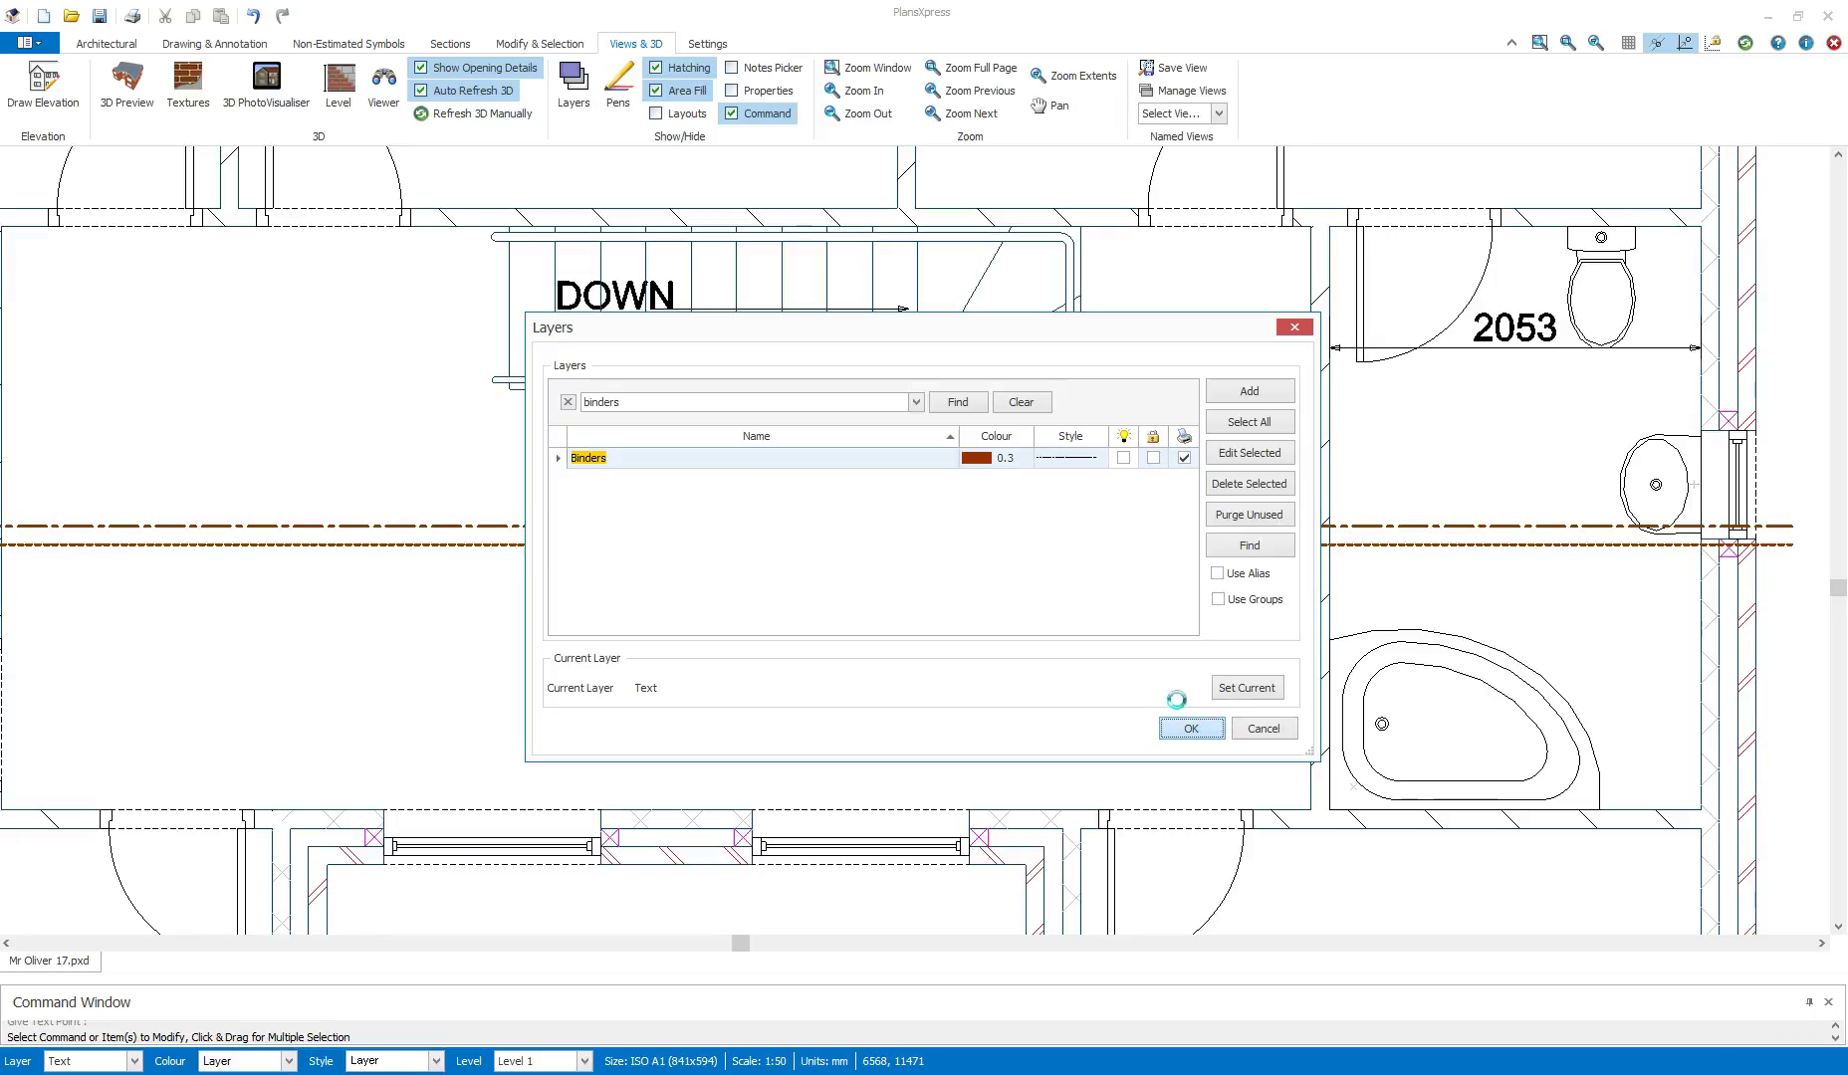
Zoom out and pan until the full A1 sheet border is visible
{"action": "scroll", "coordinate": [1195, 705], "scroll_direction": "down", "scroll_amount": 5}
{"action": "scroll", "coordinate": [1195, 705], "scroll_direction": "down", "scroll_amount": 3}
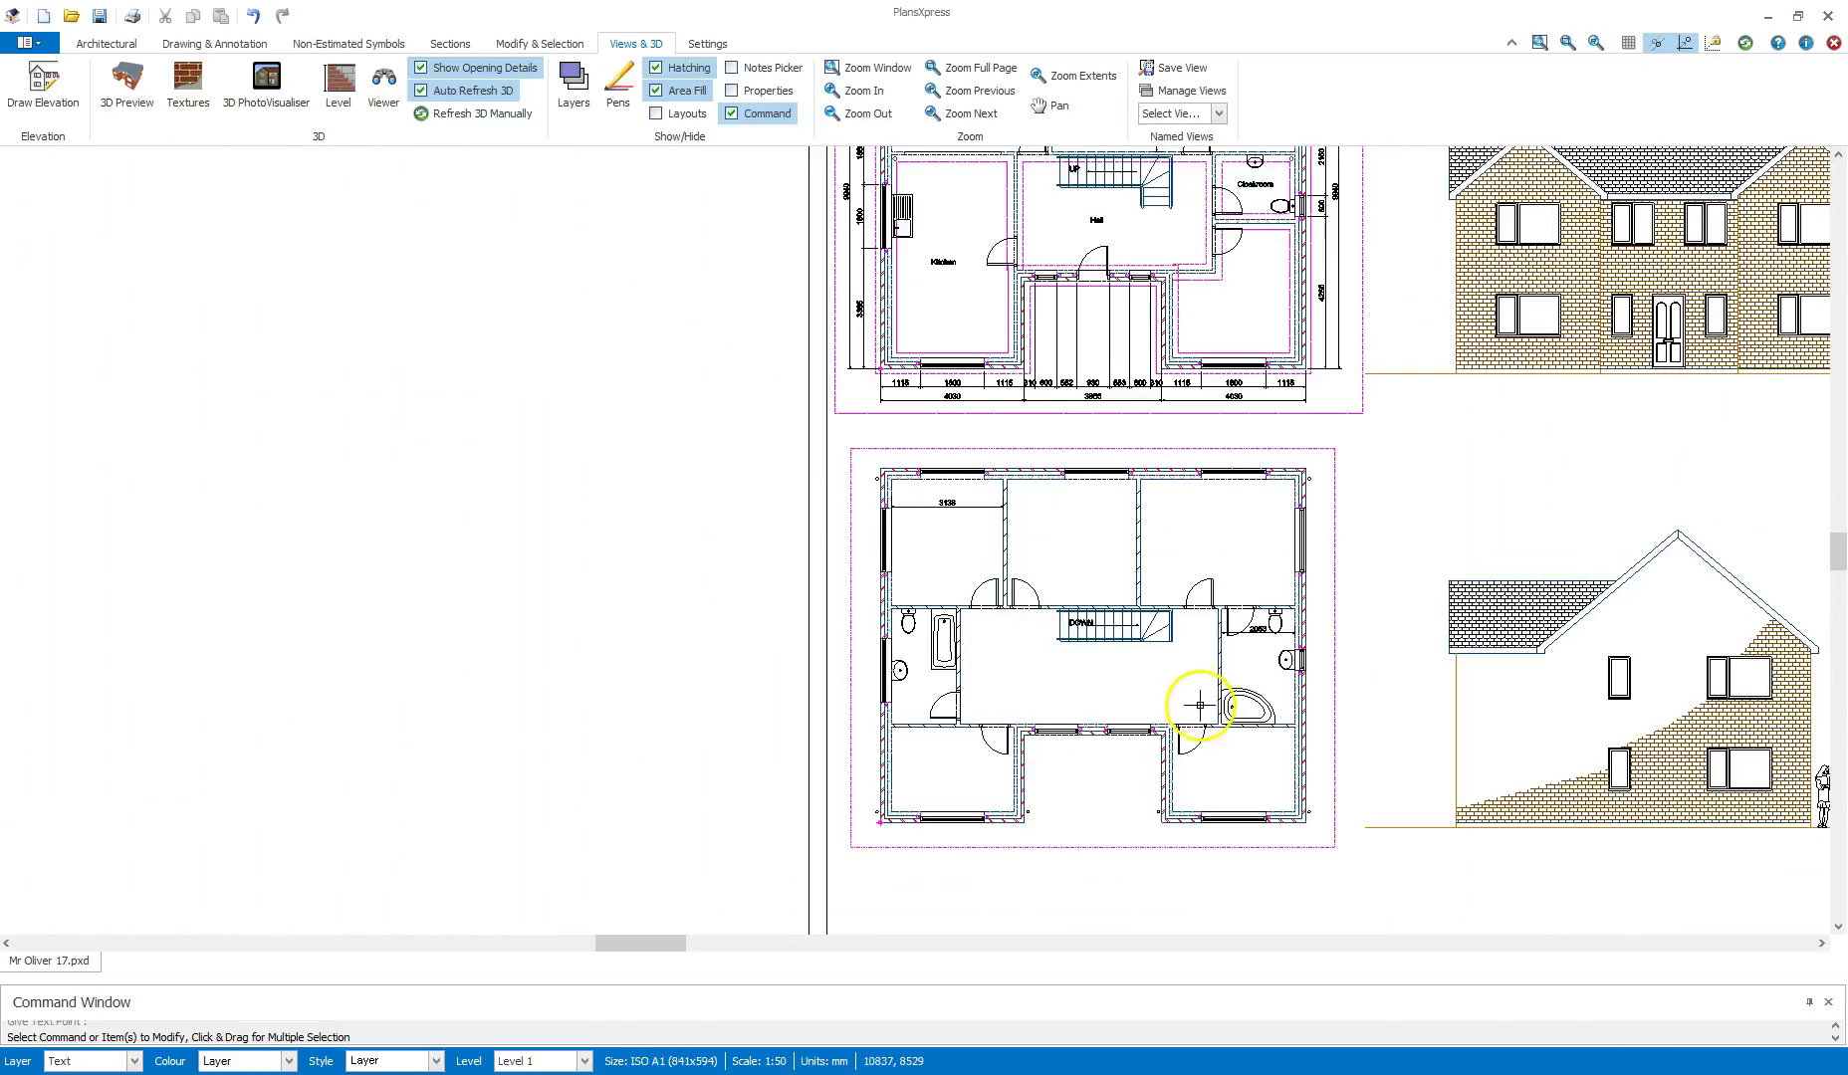
{"action": "mouse_move", "coordinate": [1340, 565]}
{"action": "middle_mouse_down"}
{"action": "mouse_move", "coordinate": [985, 514]}
{"action": "mouse_move", "coordinate": [953, 539]}
{"action": "middle_mouse_up"}
{"action": "scroll", "coordinate": [965, 534], "scroll_direction": "down", "scroll_amount": 4}
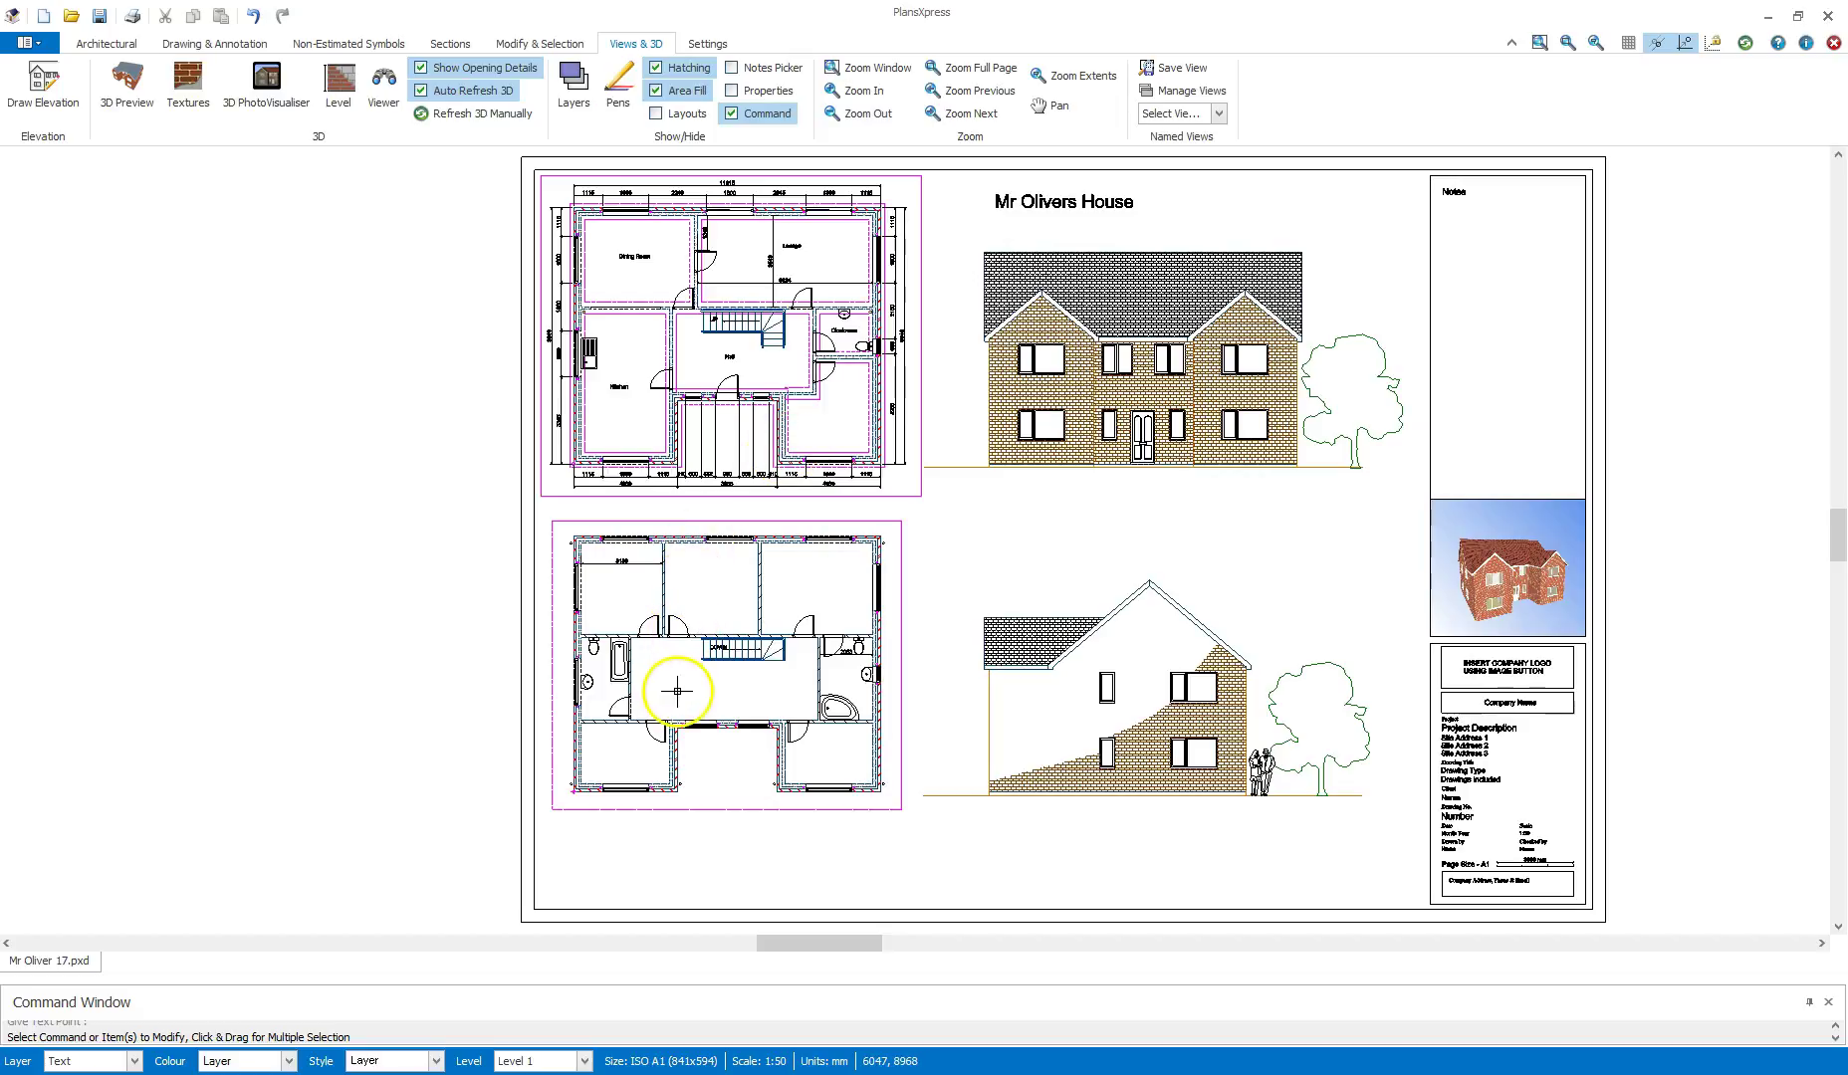
{"action": "middle_click_drag", "start_coordinate": [1092, 528], "coordinate": [1036, 524]}
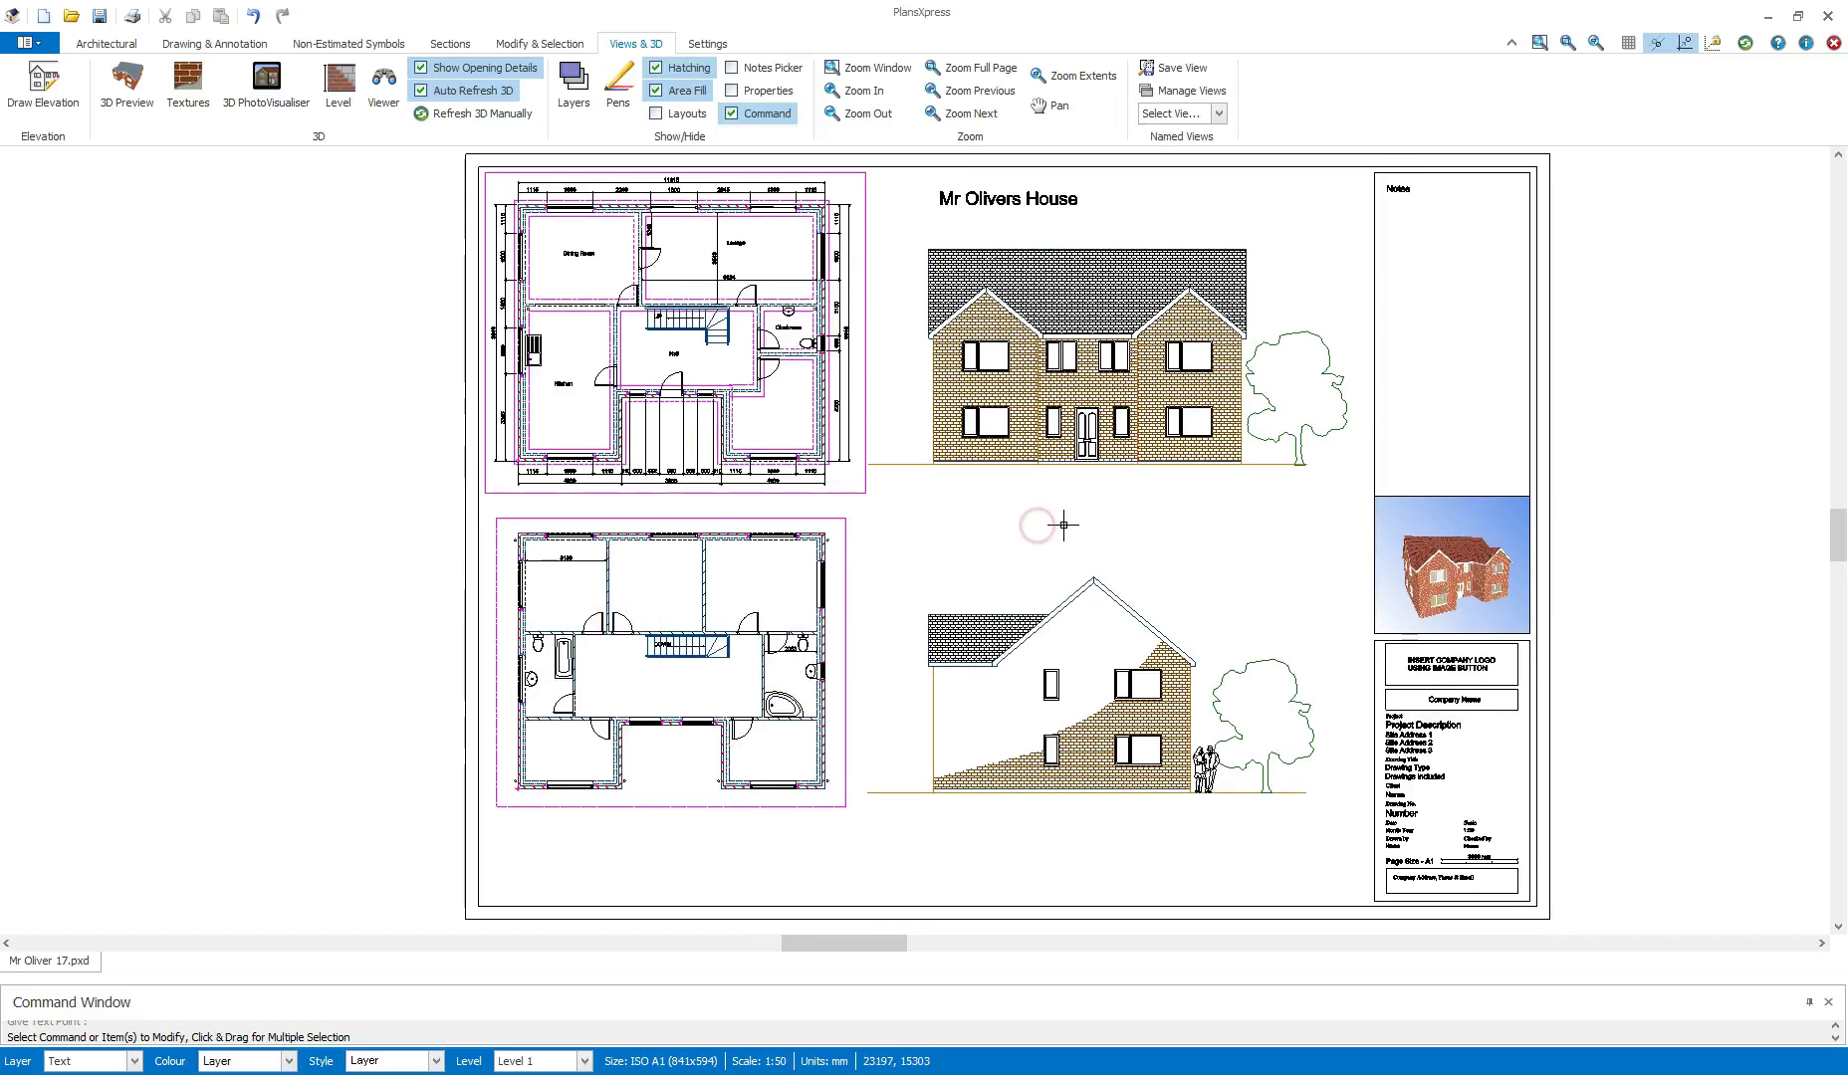
{"action": "left_click", "coordinate": [25, 42]}
Save the drawing as a new copy named Mr Oliver18.pxd
{"action": "left_click", "coordinate": [164, 154]}
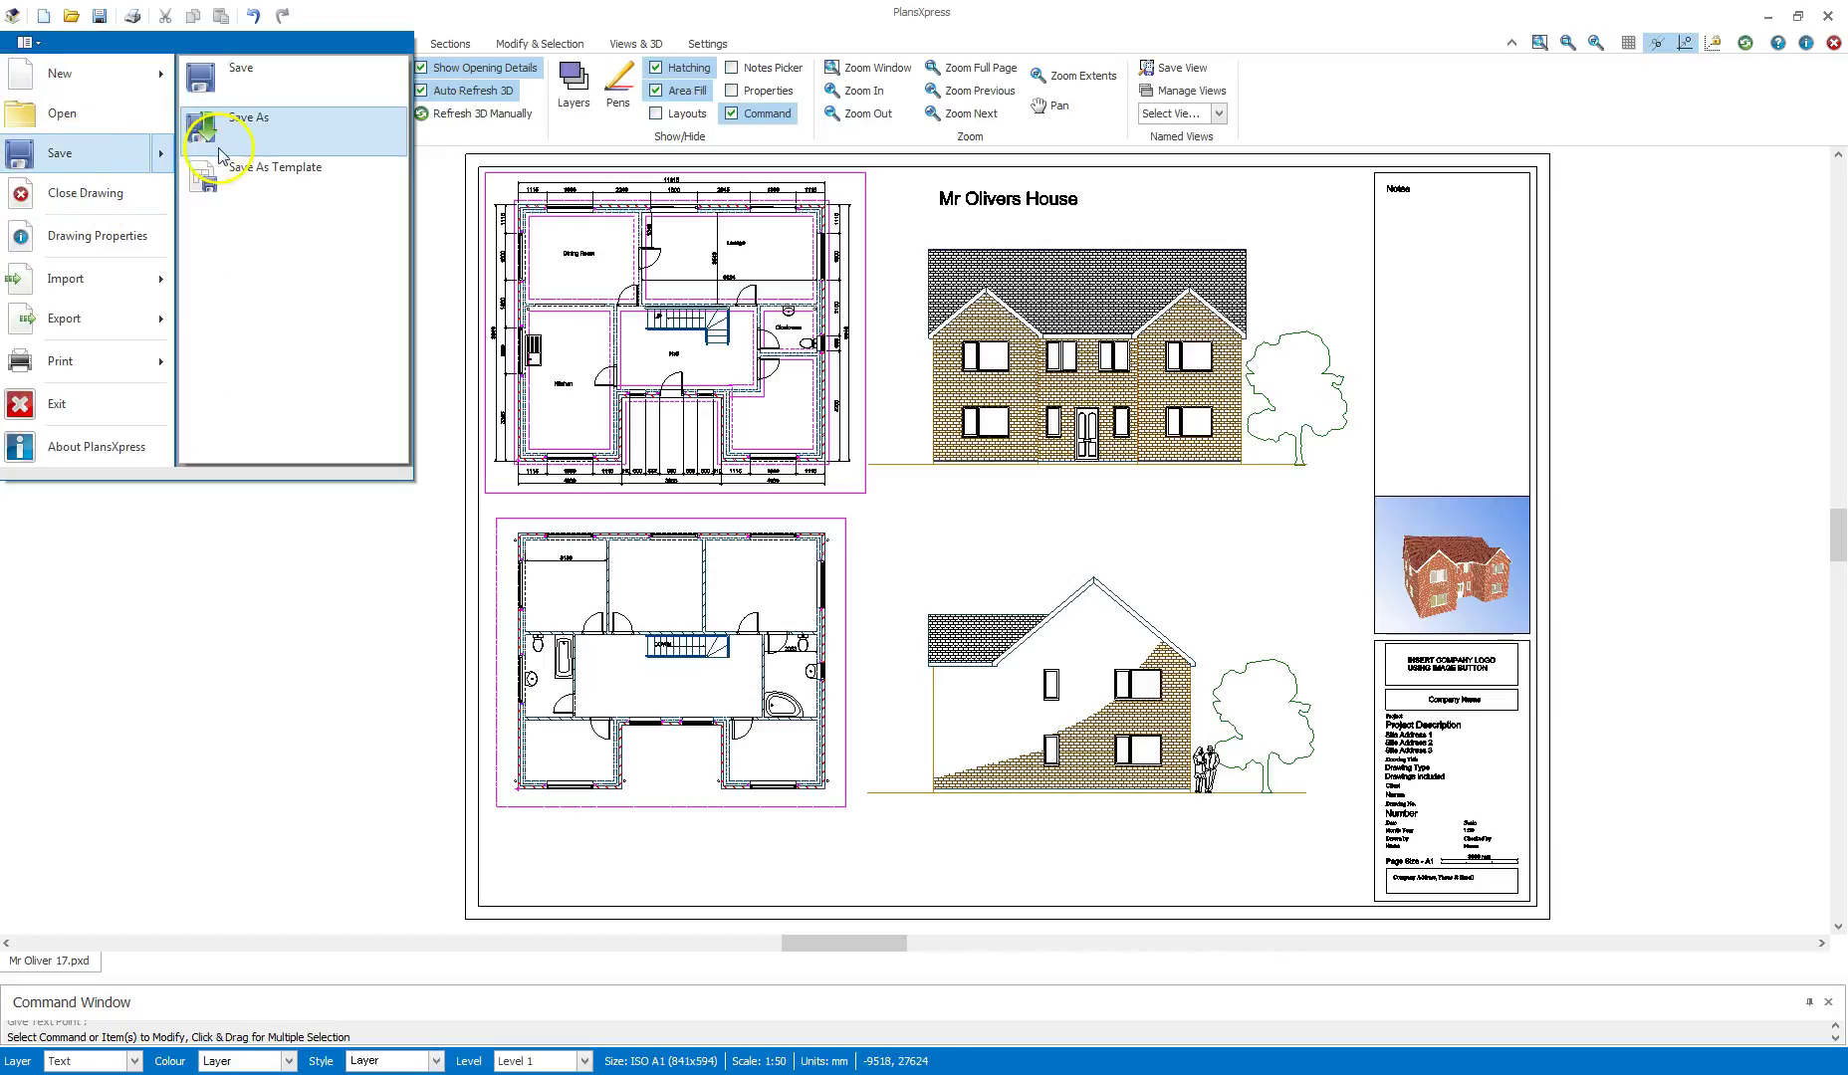
{"action": "left_click", "coordinate": [248, 118]}
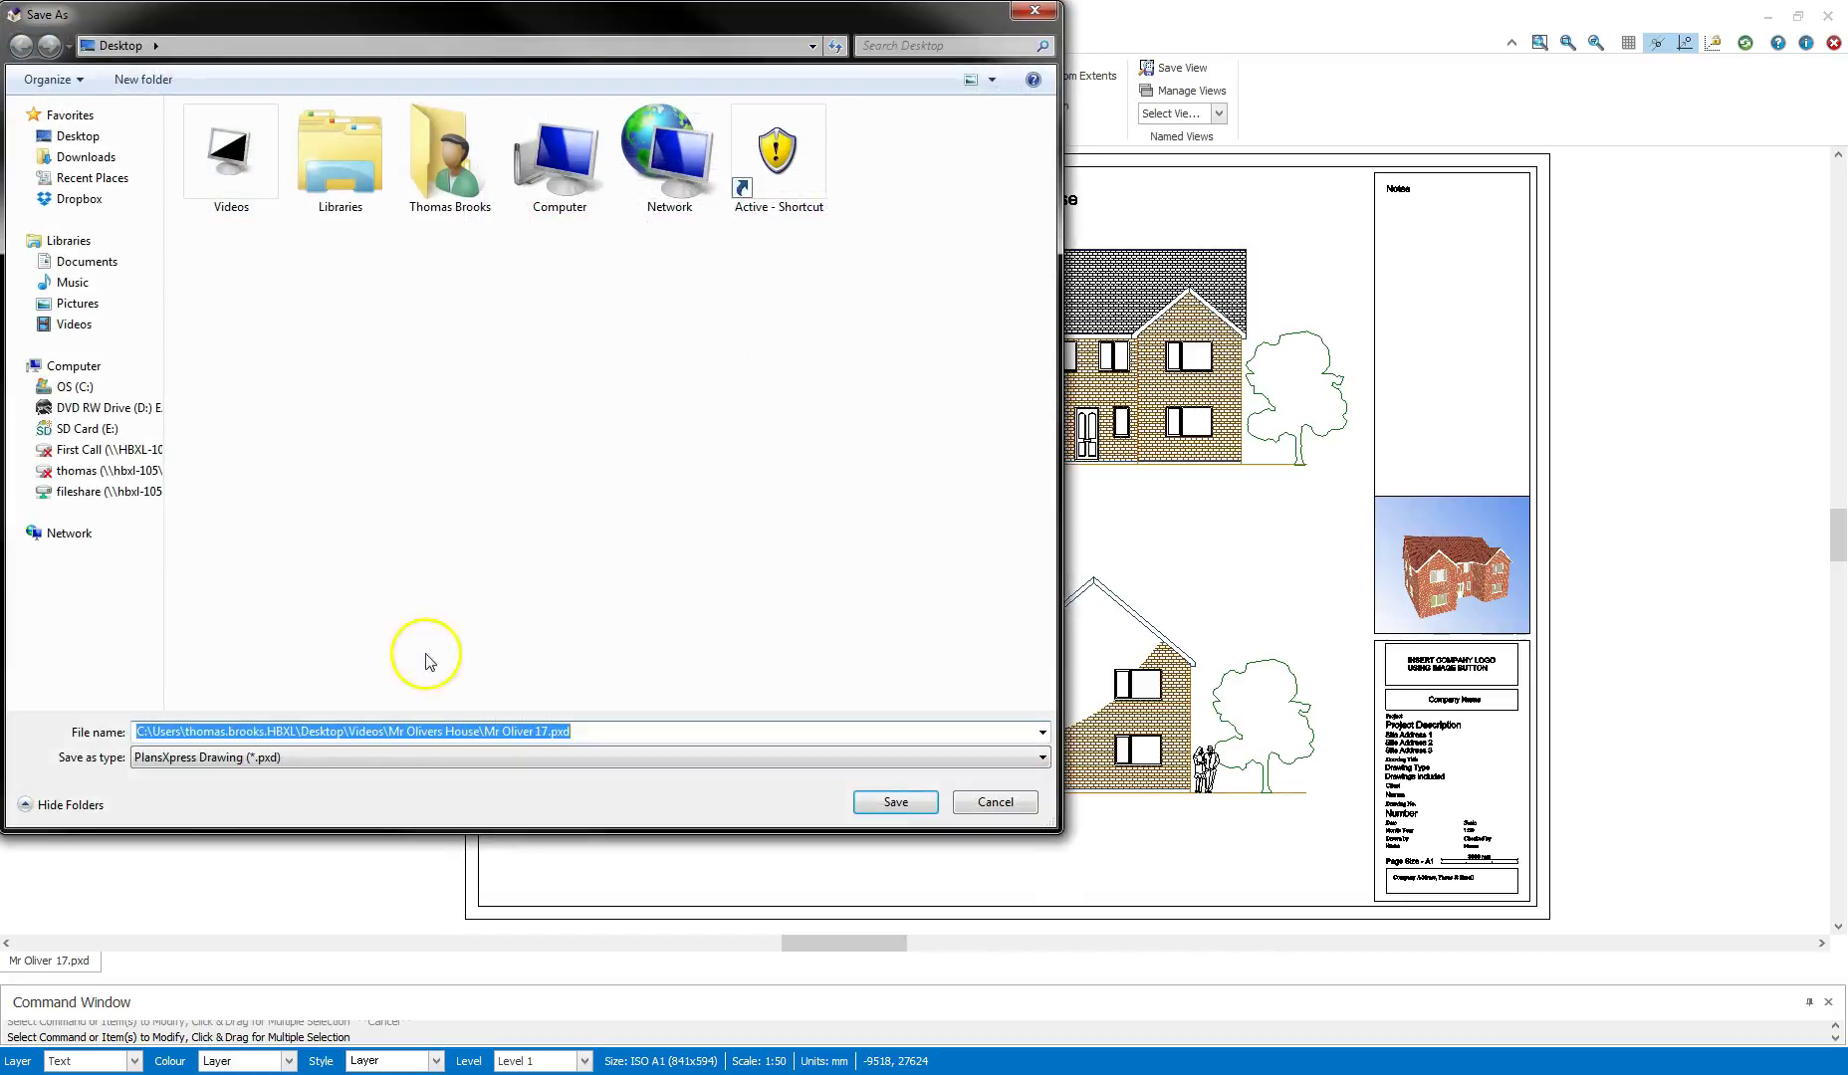
{"action": "left_click", "coordinate": [545, 732]}
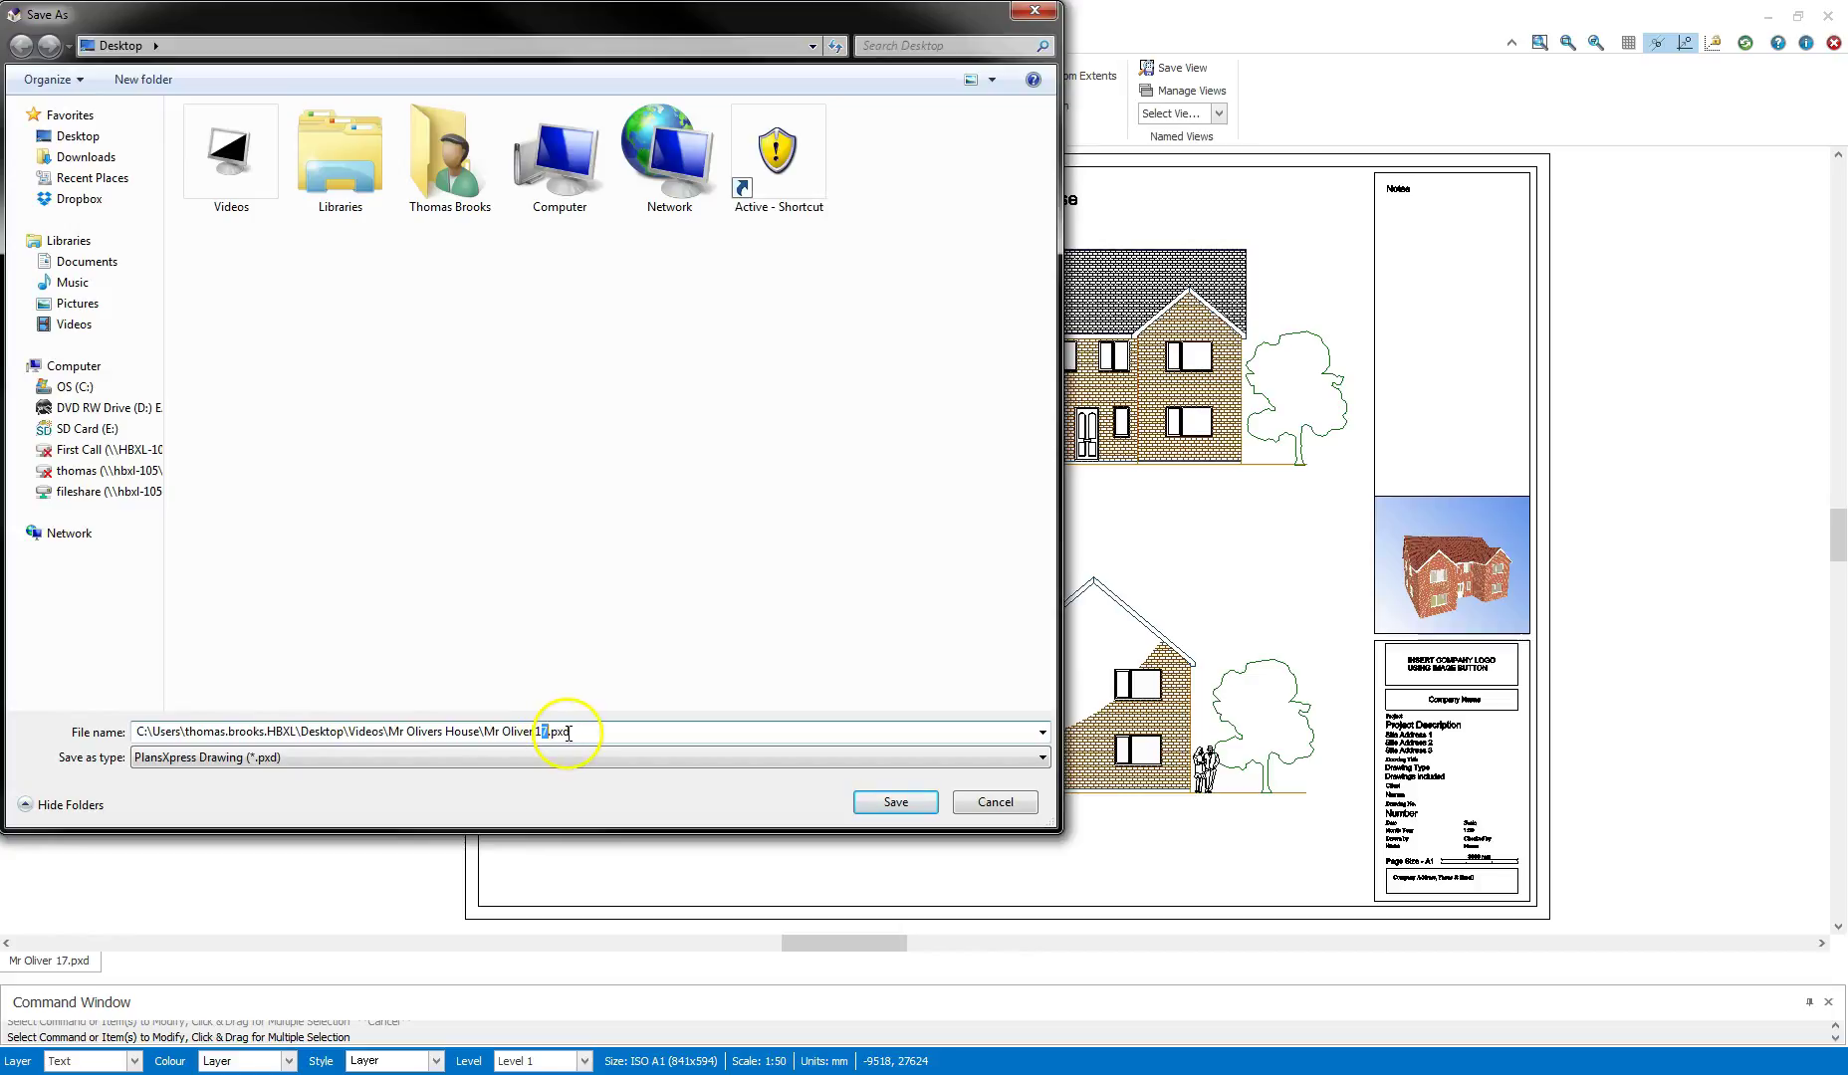
{"action": "left_click", "coordinate": [889, 802]}
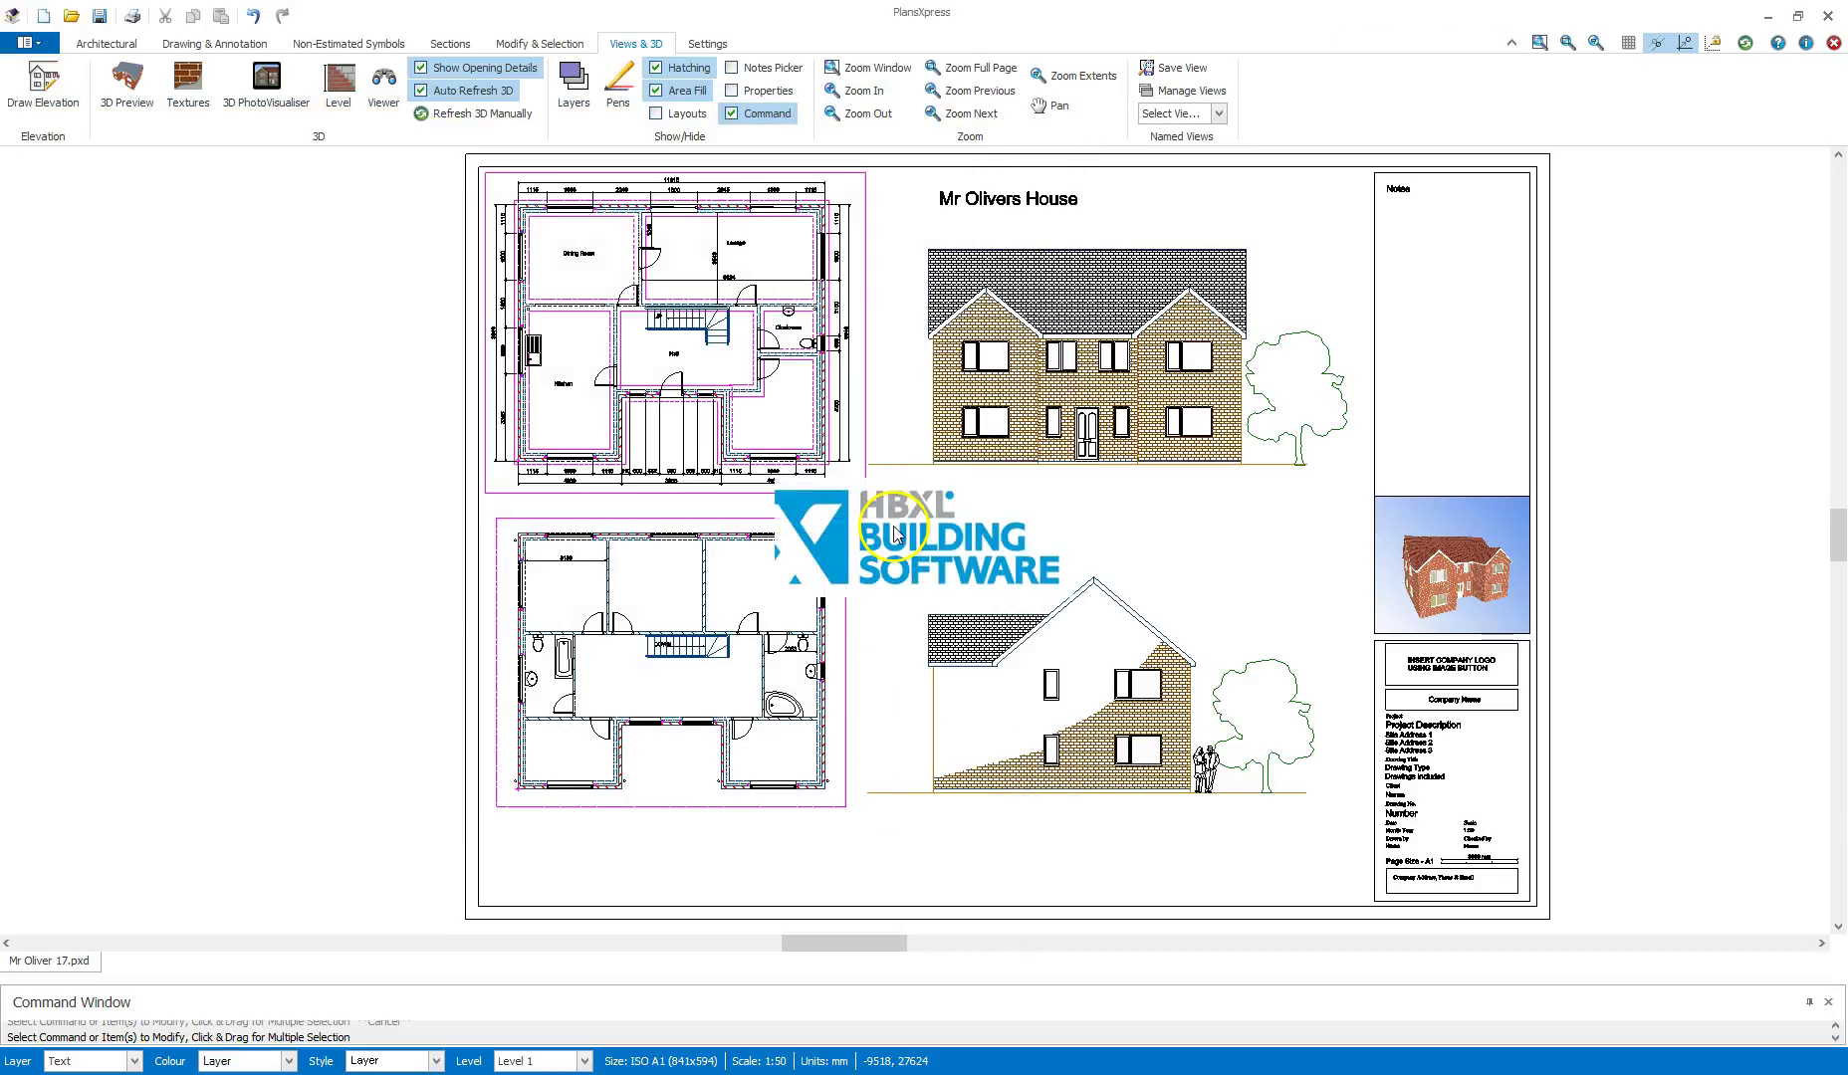